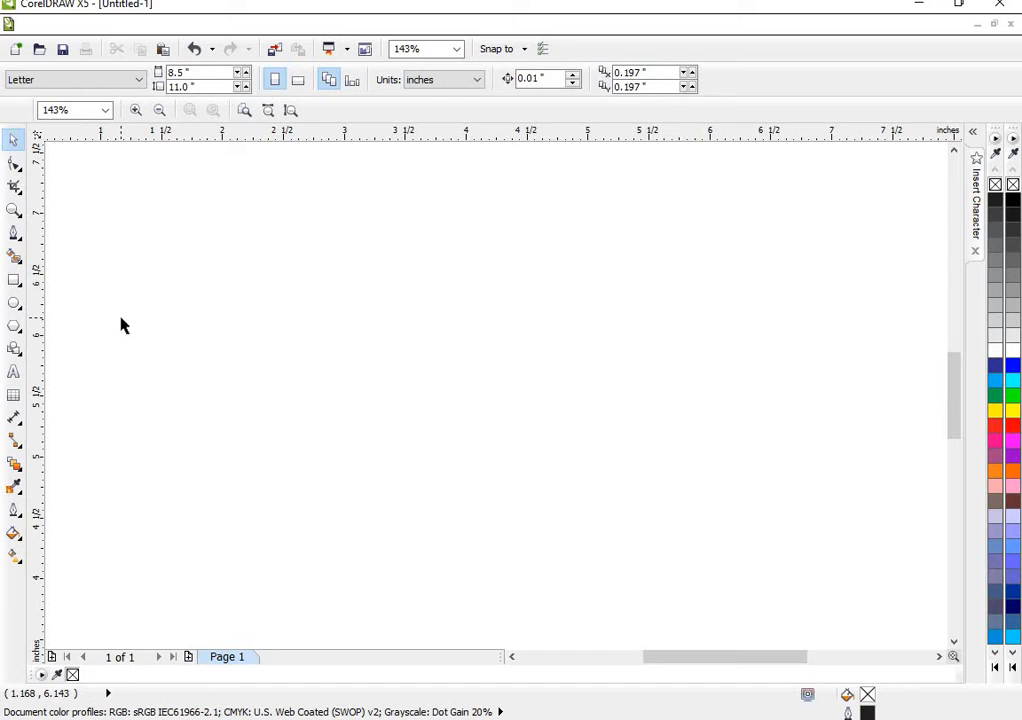
# - Draw a horizontal straight line about 2.24 inches long in the upper middle of the page with the Pen tool
pyautogui.click(13, 234)
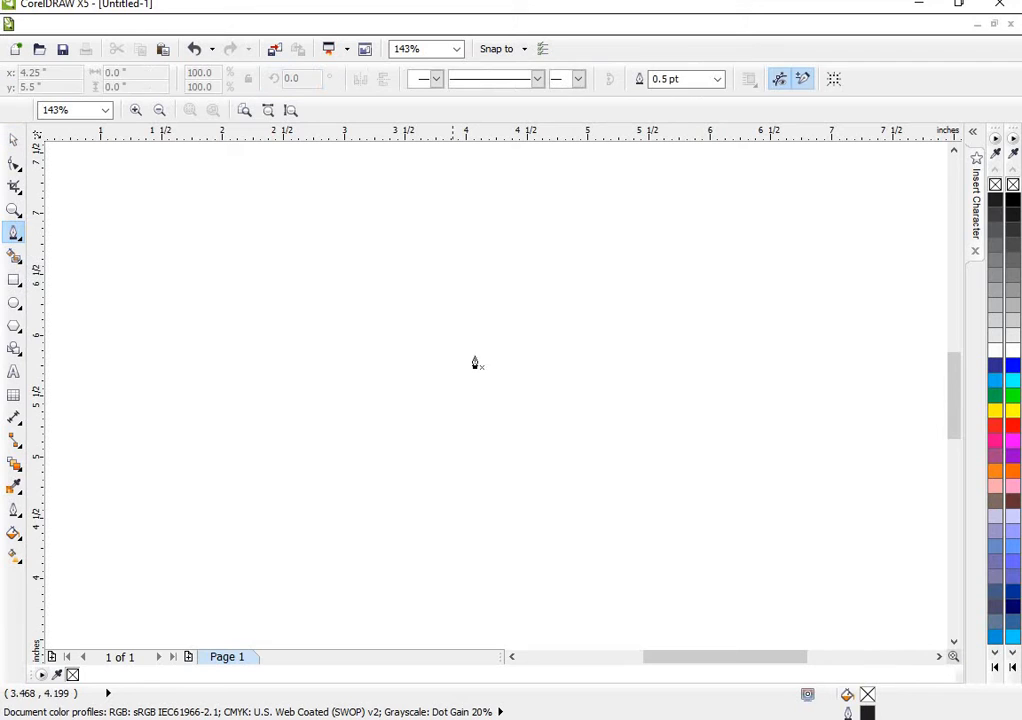
pyautogui.click(294, 342)
pyautogui.doubleClick(567, 344)
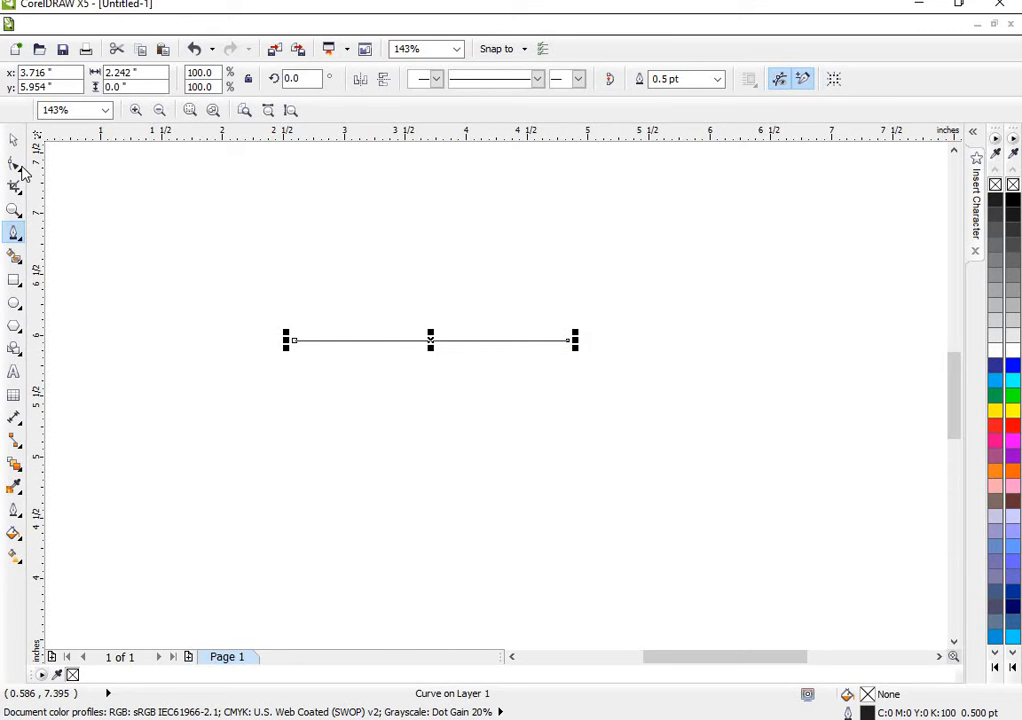
# - Convert the line to a curve and reshape it into a gentle S-wave about 1.77 inches wide, dipping first and rising second
pyautogui.click(14, 164)
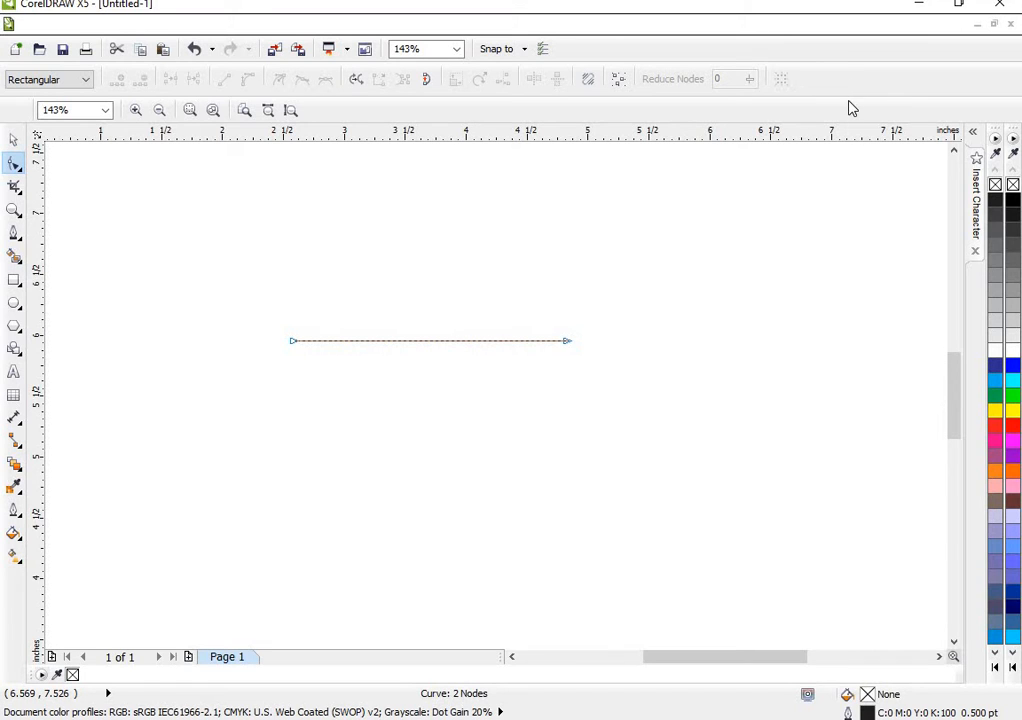
pyautogui.rightClick(433, 342)
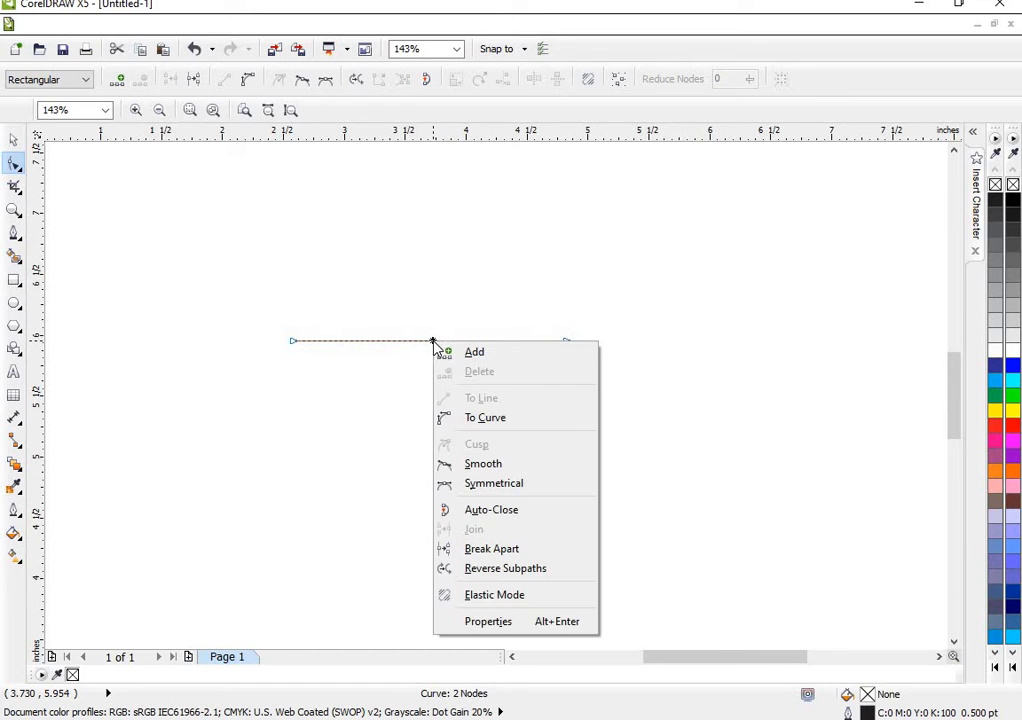
pyautogui.click(469, 418)
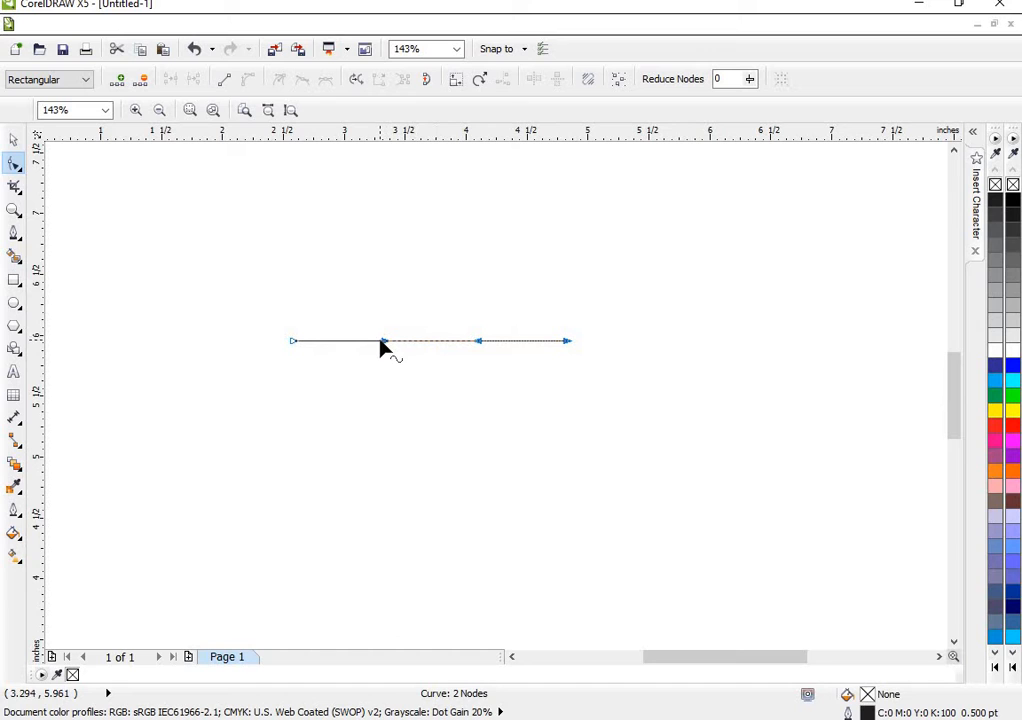
pyautogui.moveTo(383, 342); pyautogui.dragTo(386, 360)
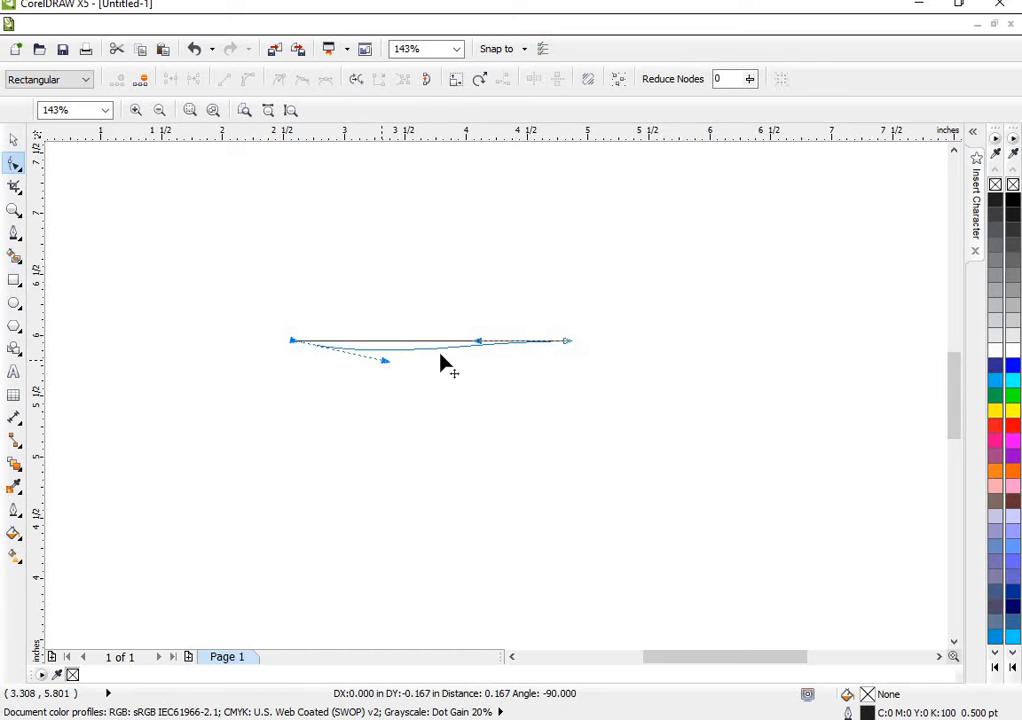
pyautogui.moveTo(477, 343); pyautogui.dragTo(479, 317)
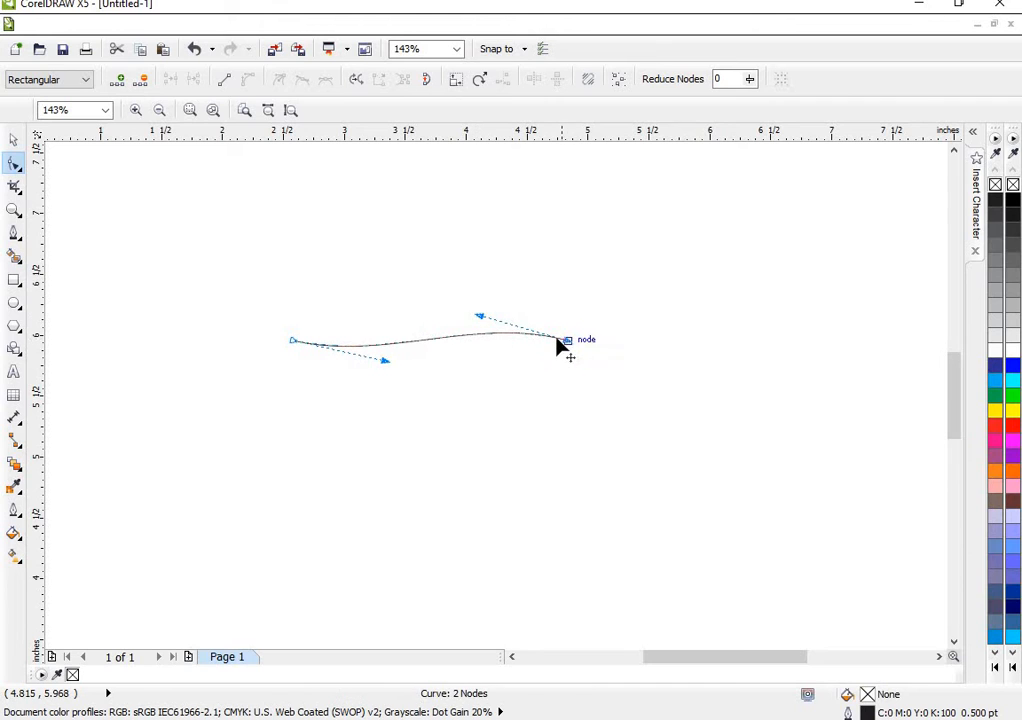
pyautogui.moveTo(565, 343); pyautogui.dragTo(509, 339)
pyautogui.moveTo(383, 361); pyautogui.dragTo(385, 365)
pyautogui.moveTo(421, 316); pyautogui.dragTo(425, 311)
# - Set the wavy curve's outline width to 4.0 pt
pyautogui.click(14, 145)
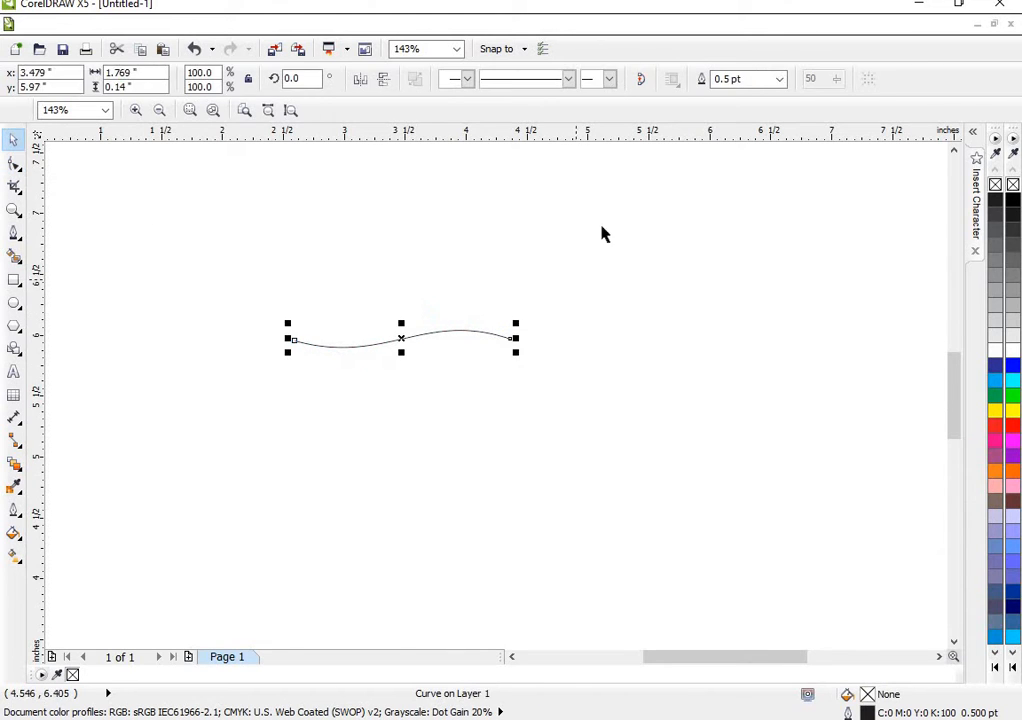
pyautogui.click(779, 84)
pyautogui.click(757, 190)
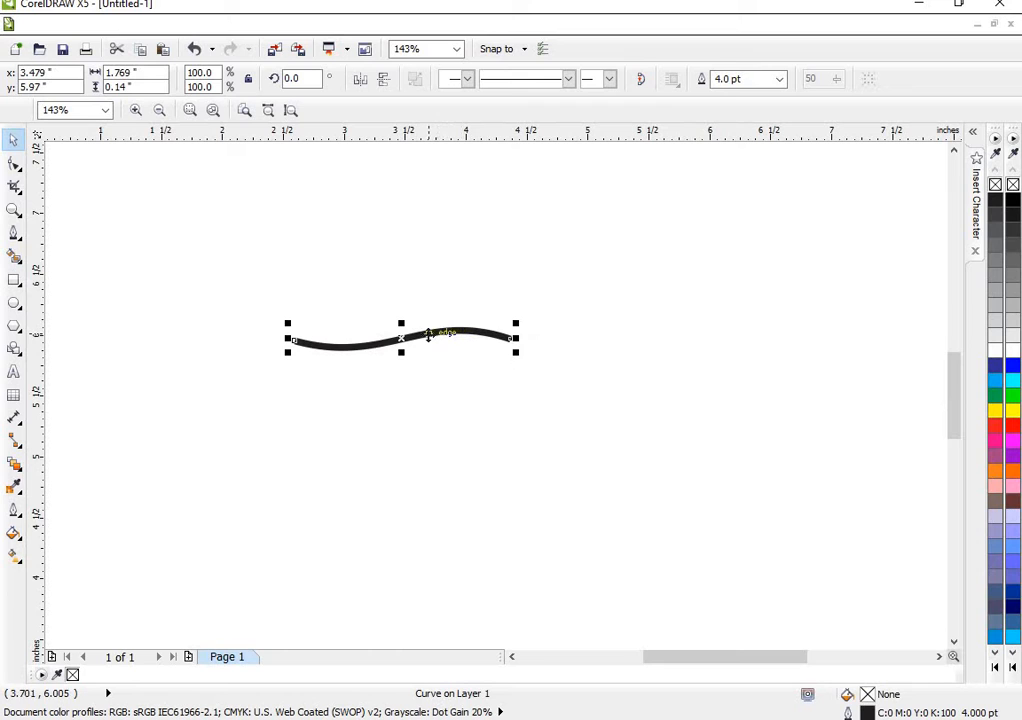
# - Add artistic text with a first name in capital letters below the wavy curve
pyautogui.click(13, 371)
pyautogui.click(334, 479)
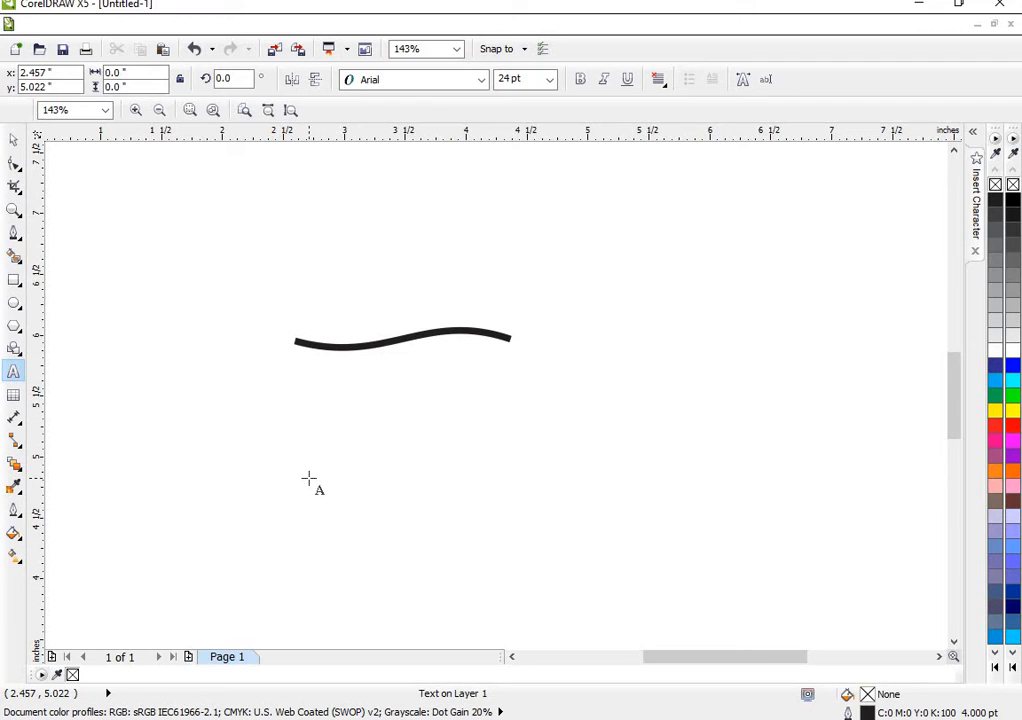
pyautogui.write('SAMUEL')
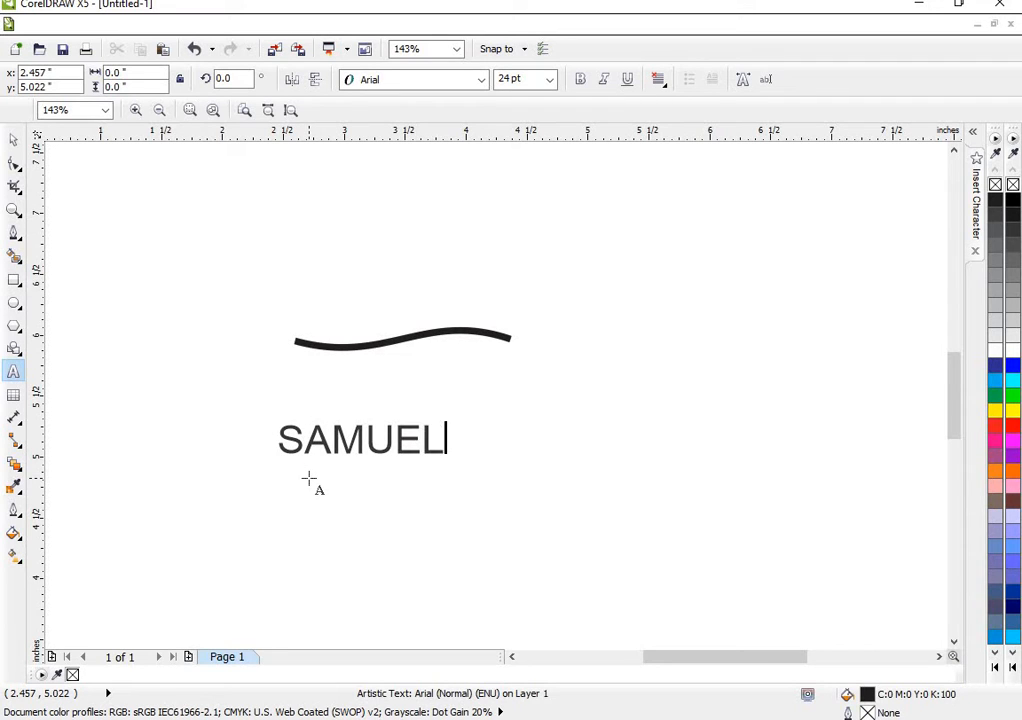
pyautogui.click(14, 140)
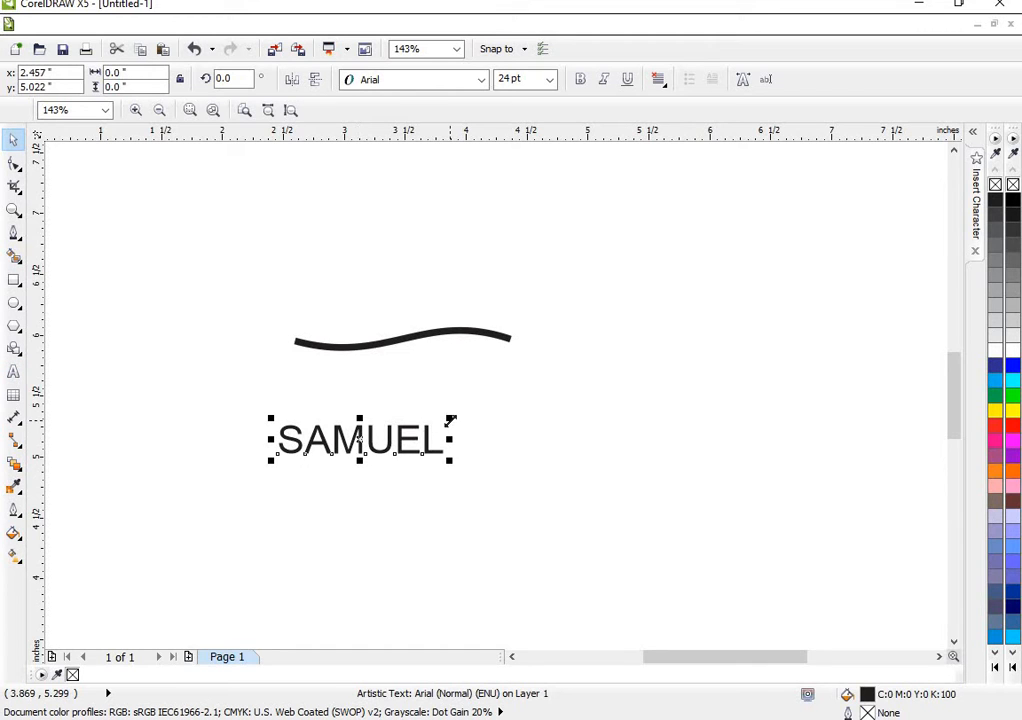
# - Move the name text above the wavy curve and enlarge it to about 33.4 pt, roughly matching the curve's width
pyautogui.moveTo(451, 420)
pyautogui.mouseDown()
pyautogui.moveTo(417, 424)
pyautogui.moveTo(461, 408)
pyautogui.mouseUp()
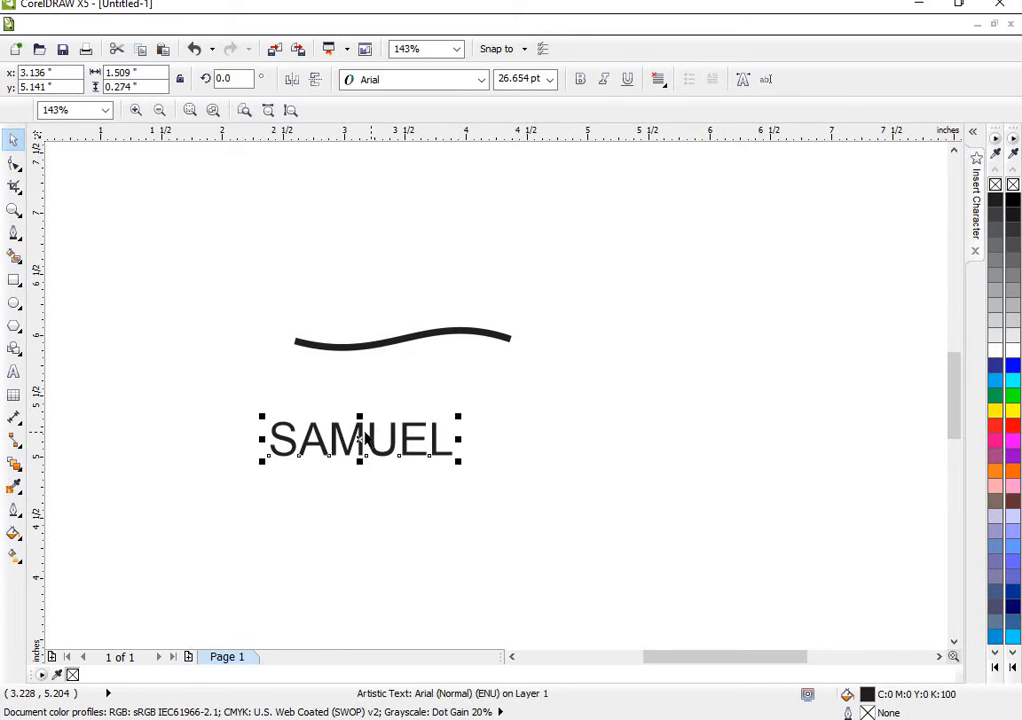
pyautogui.moveTo(360, 437); pyautogui.dragTo(390, 268)
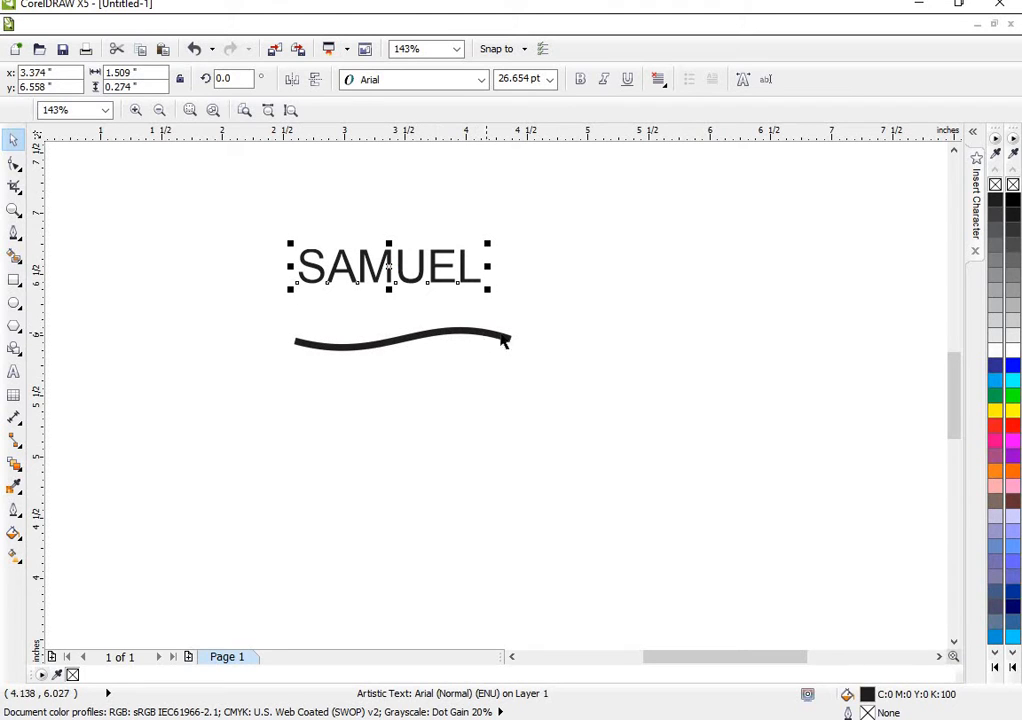
pyautogui.moveTo(489, 243); pyautogui.dragTo(535, 223)
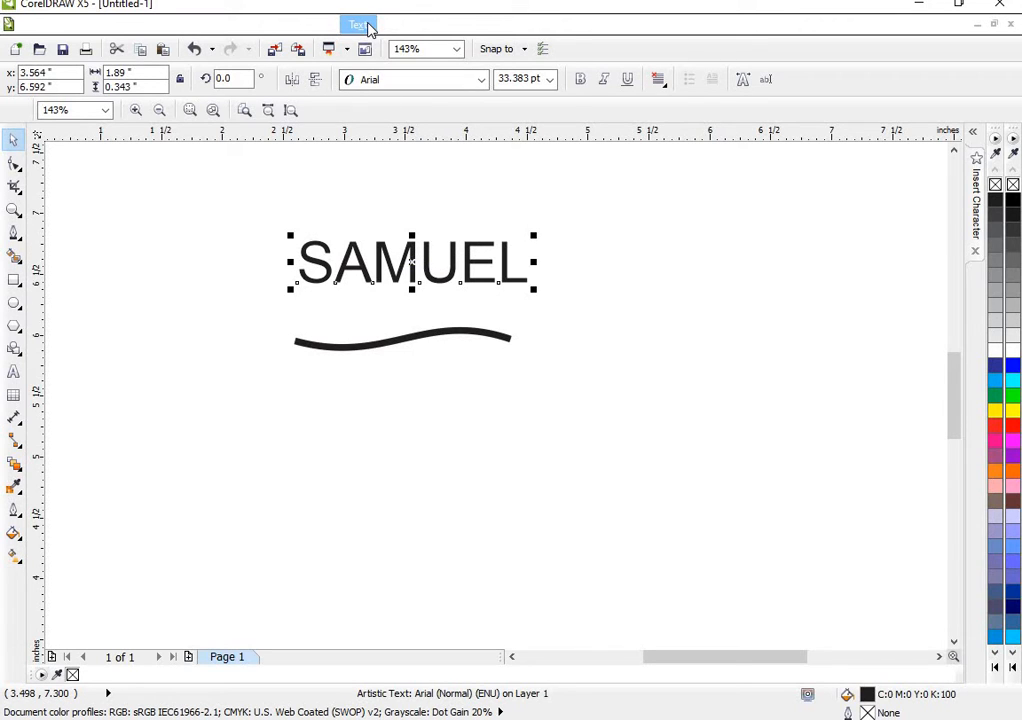
# - Fit the name text to the wavy curve as its path, starting at the curve's left end
pyautogui.click(360, 25)
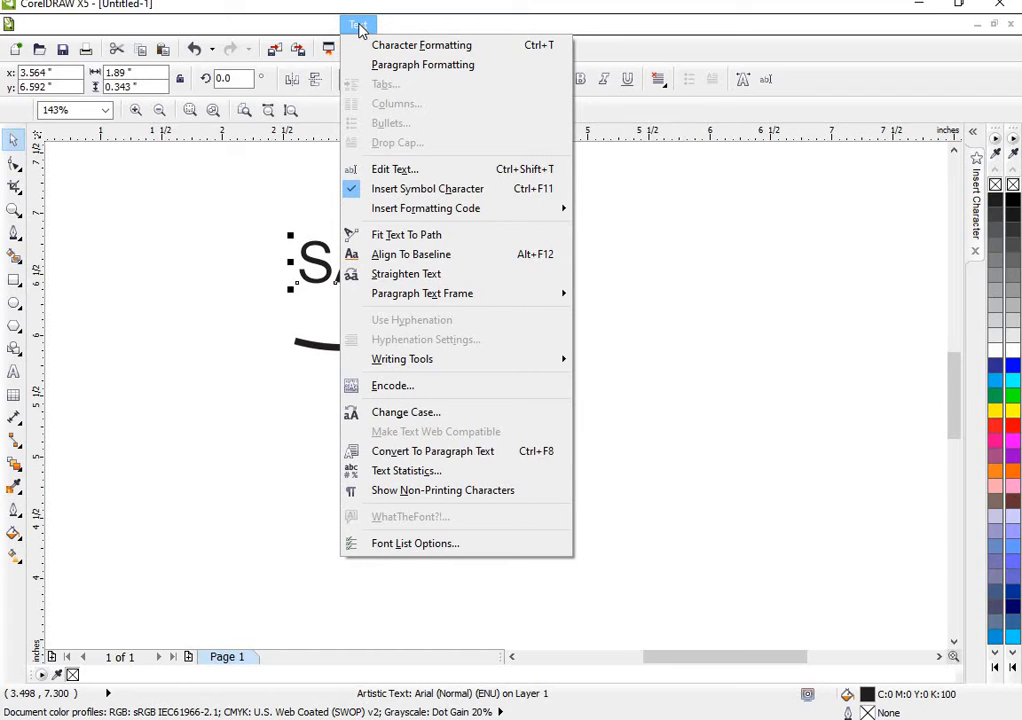
pyautogui.click(424, 238)
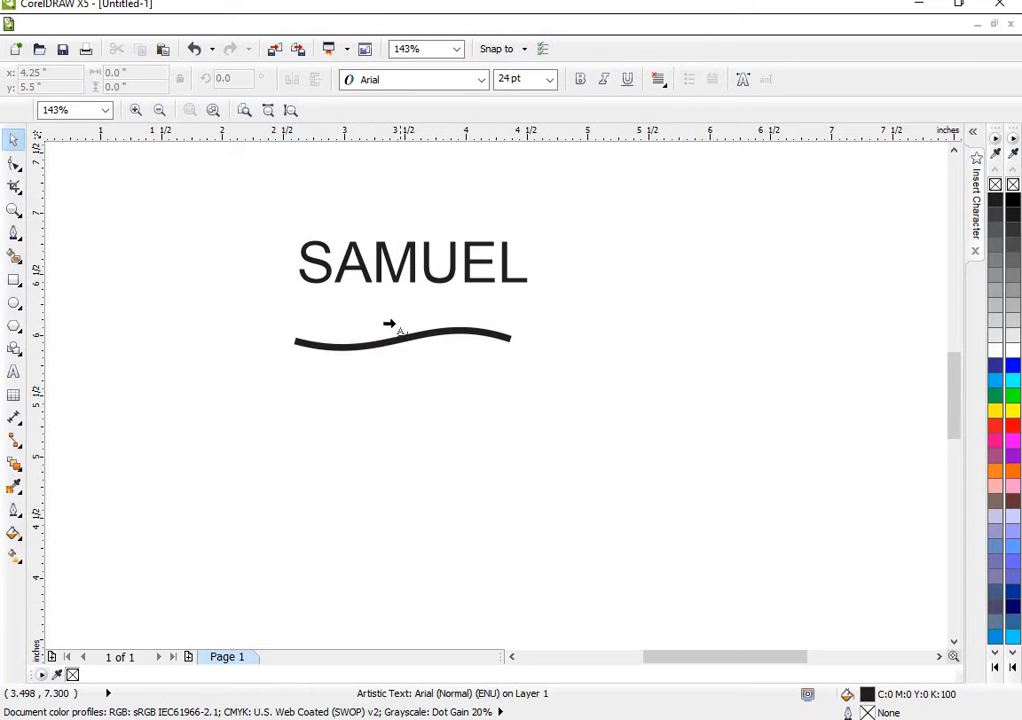
pyautogui.click(304, 346)
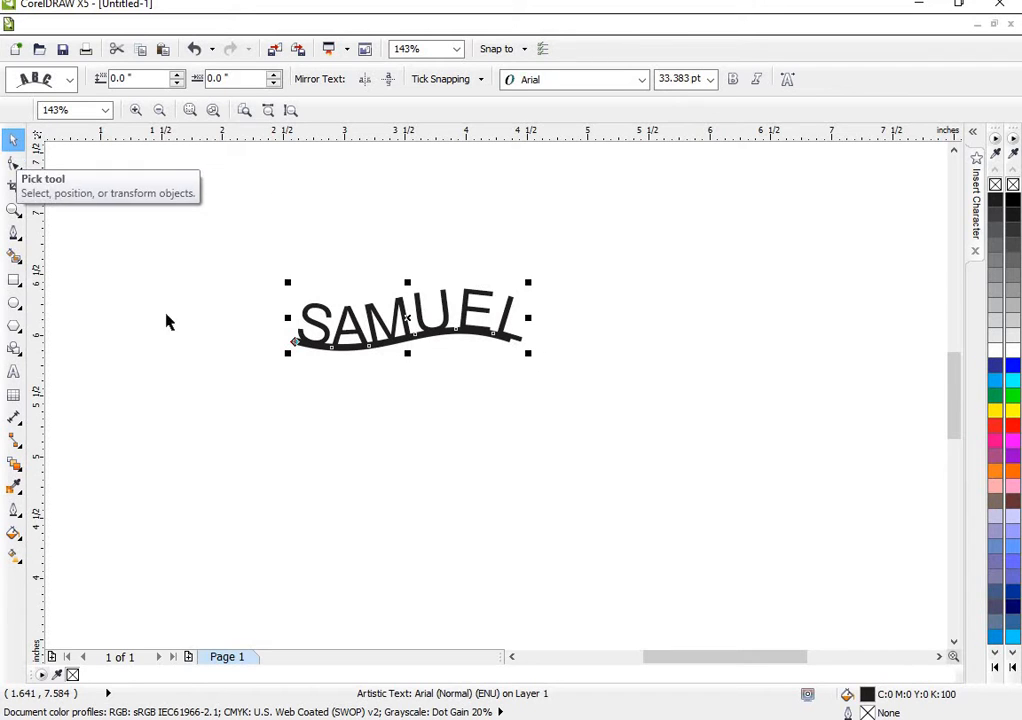
# - Draw an ellipse about 1.99 by 0.88 inches below and right of the curved name, and leave it deselected
pyautogui.click(13, 303)
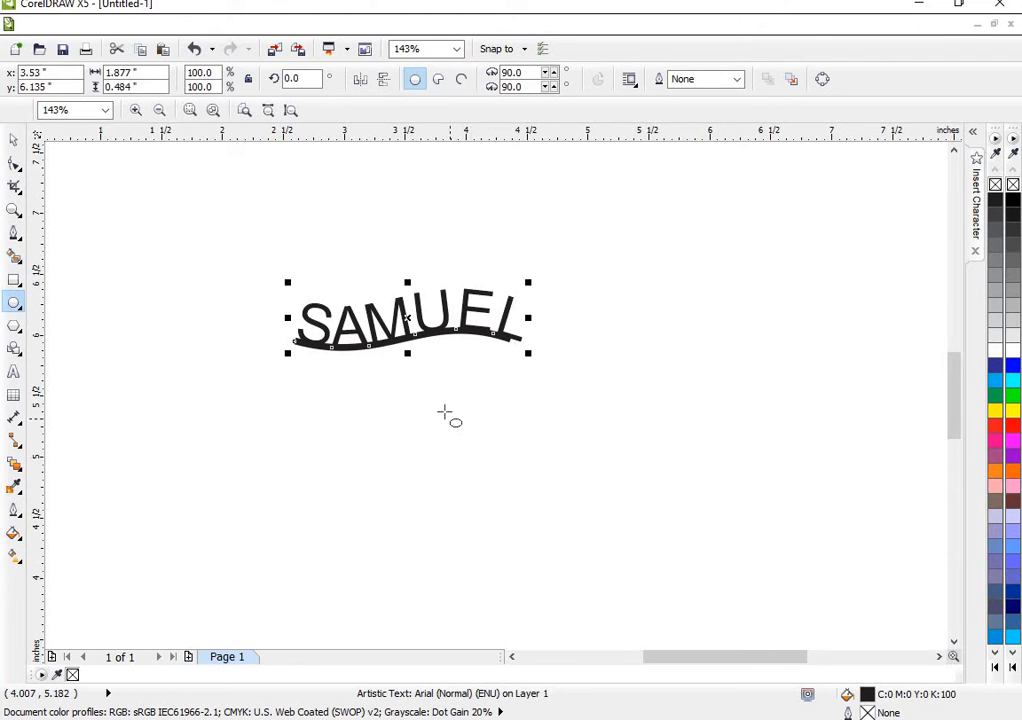
pyautogui.moveTo(446, 411); pyautogui.dragTo(687, 522)
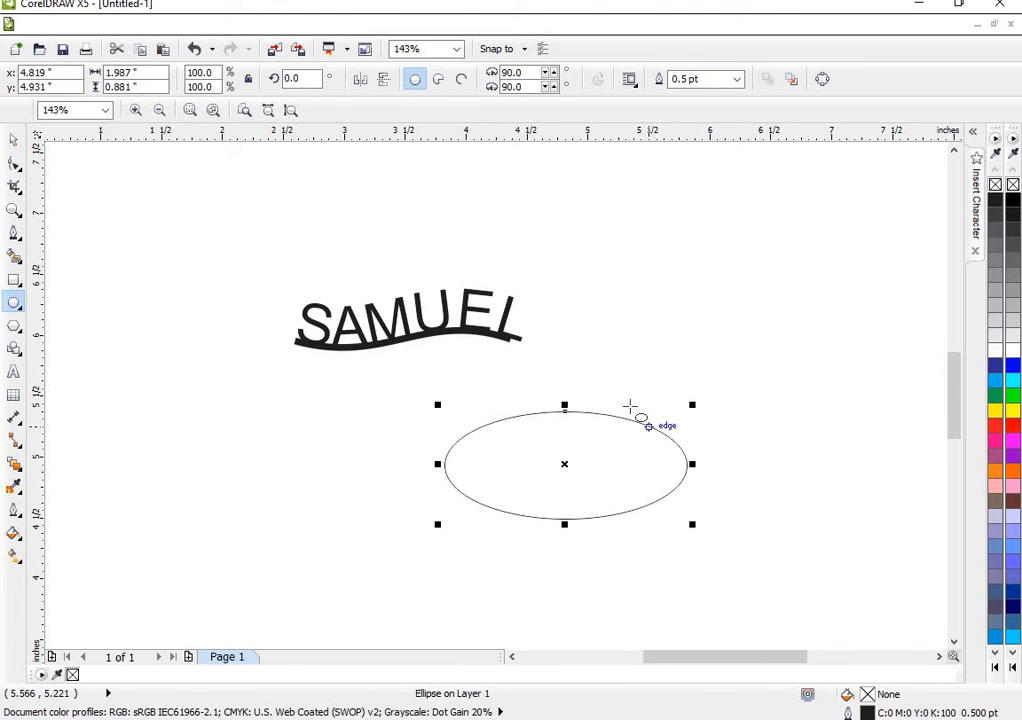
pyautogui.click(13, 140)
pyautogui.click(130, 479)
# - Add the artistic text WITTY in the empty area left of the ellipse
pyautogui.click(14, 371)
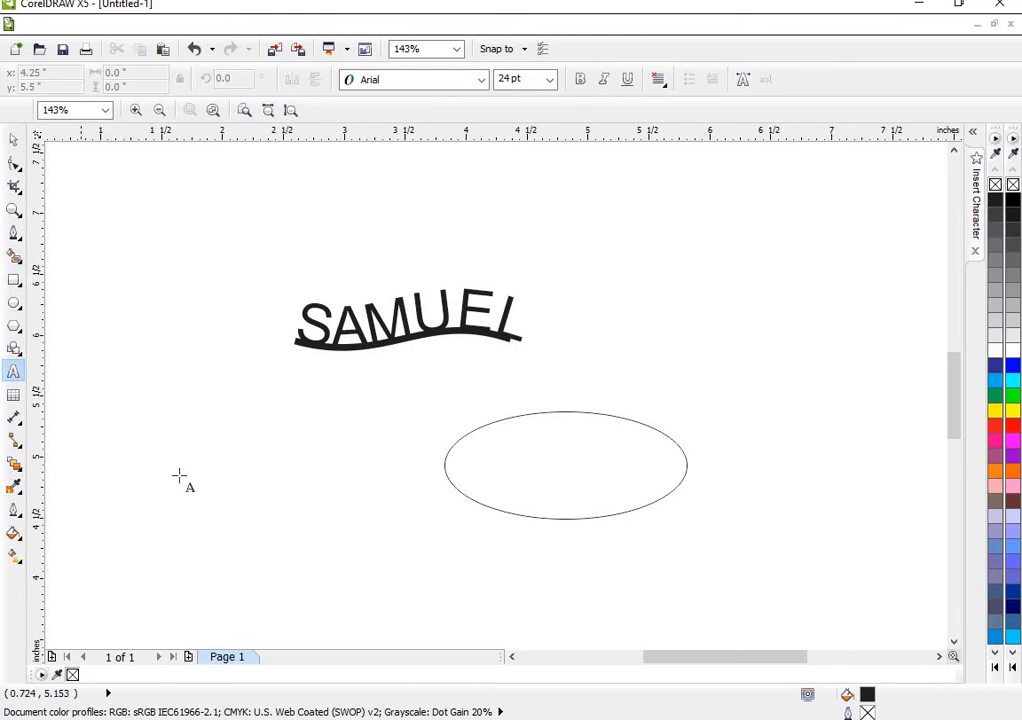
pyautogui.click(215, 473)
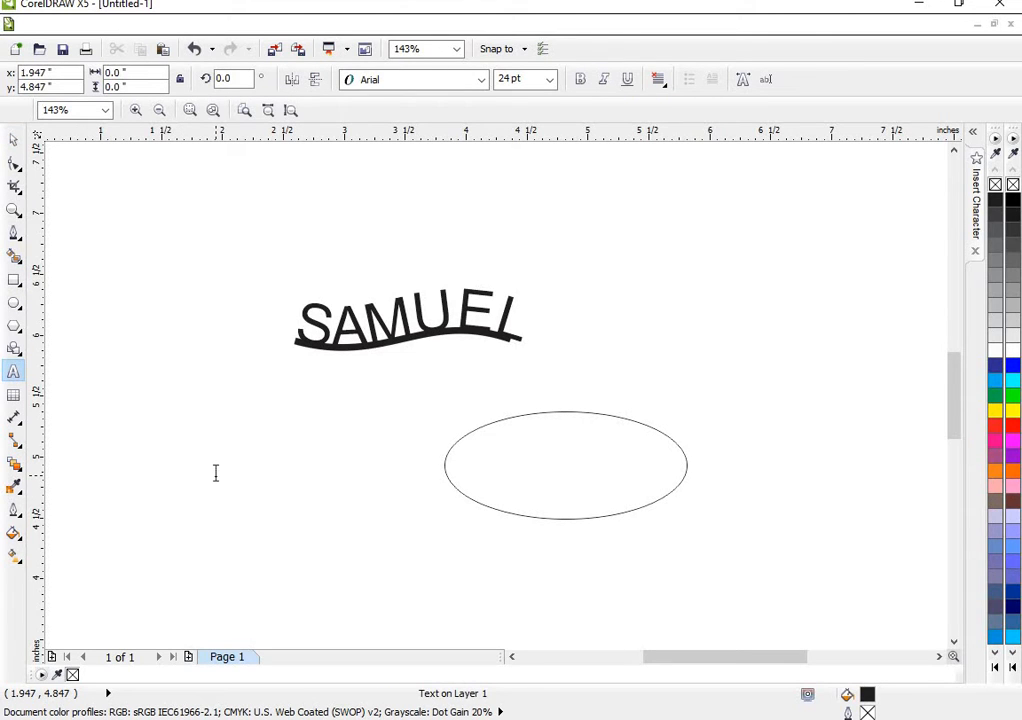
pyautogui.write('WITTY')
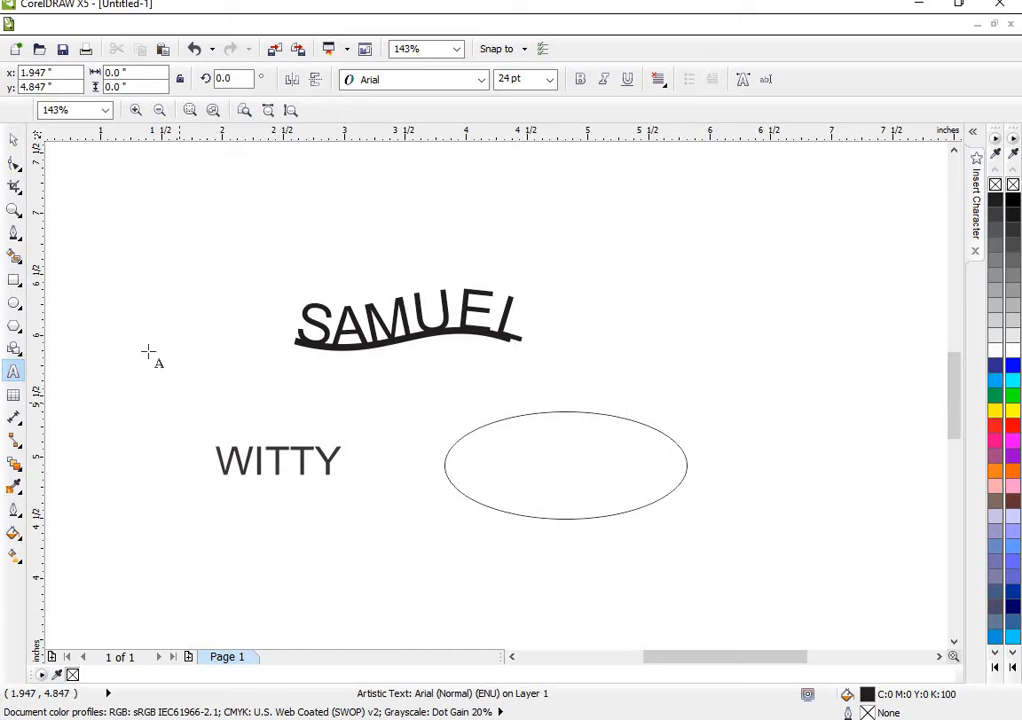
pyautogui.click(14, 139)
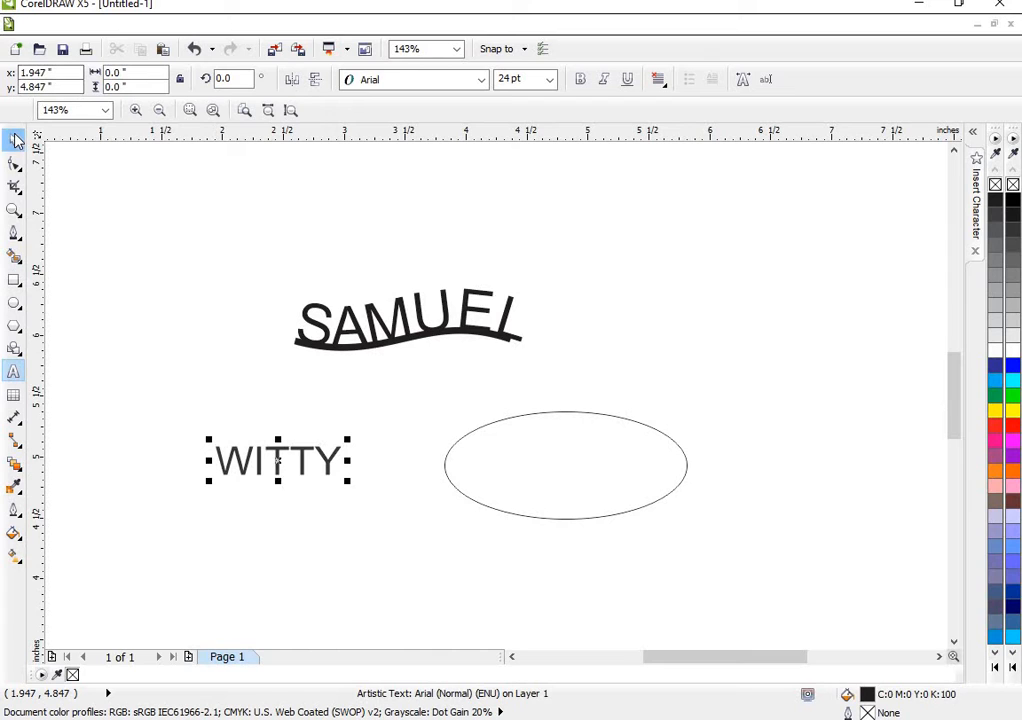
# - Change the WITTY text's font to Arial Black and enlarge it to about 34.9 pt
pyautogui.click(478, 83)
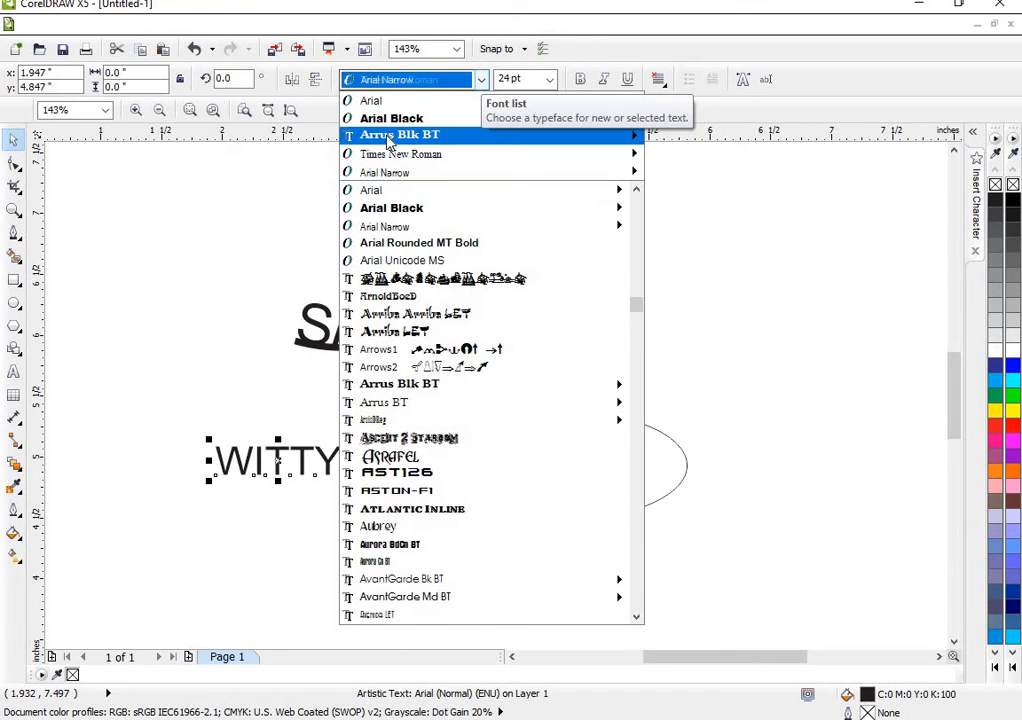
pyautogui.moveTo(390, 137)
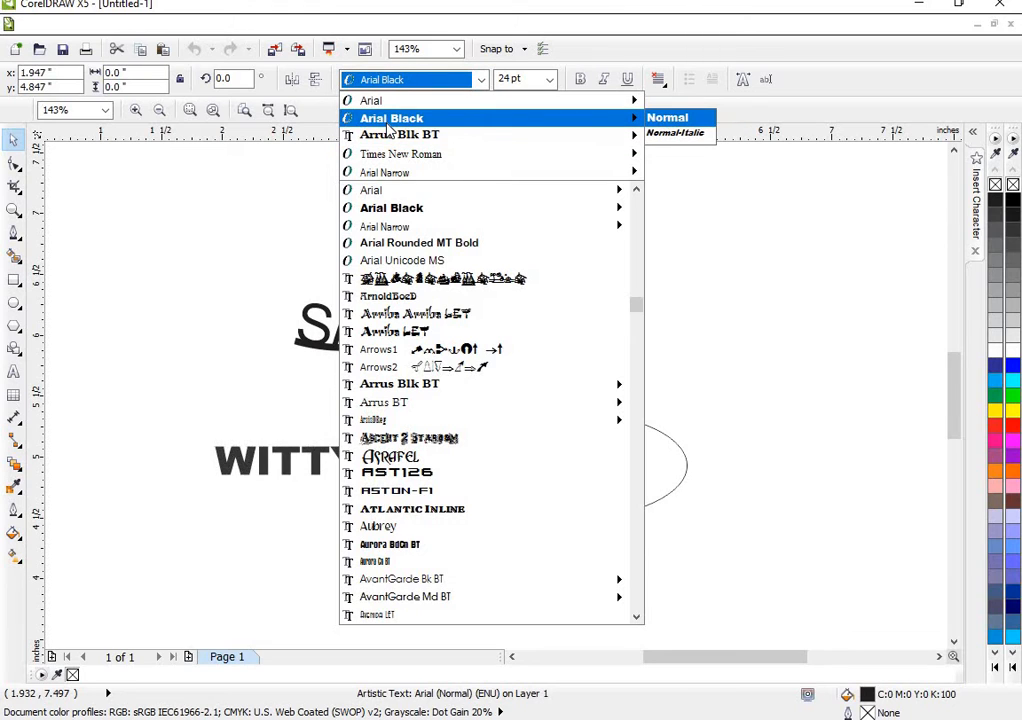
pyautogui.click(387, 126)
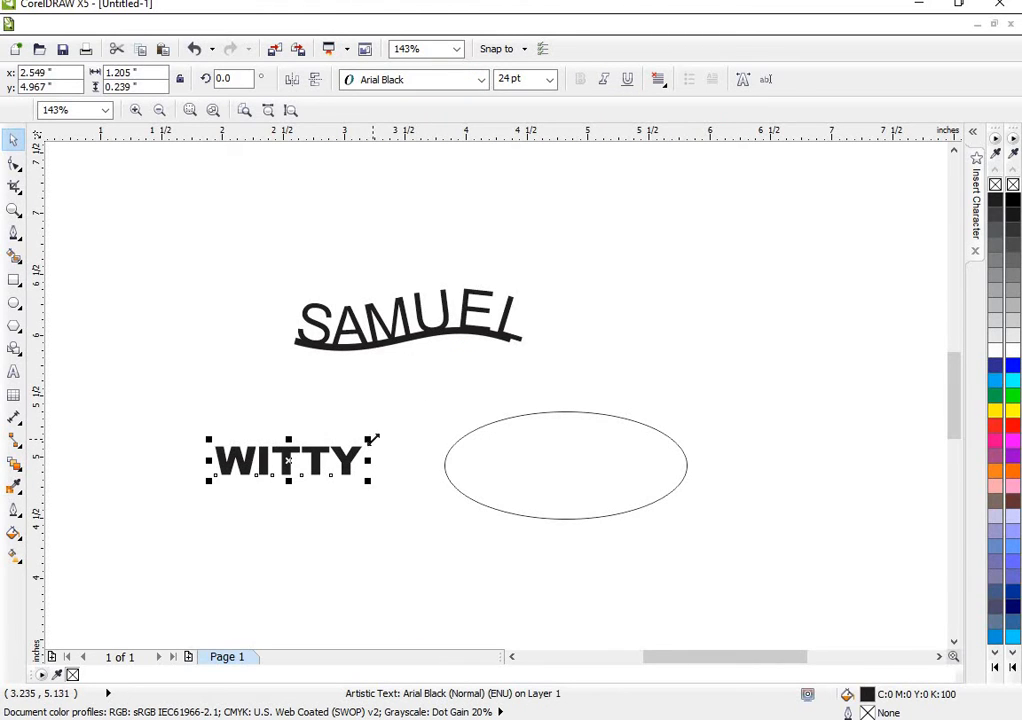
pyautogui.moveTo(370, 438); pyautogui.dragTo(408, 414)
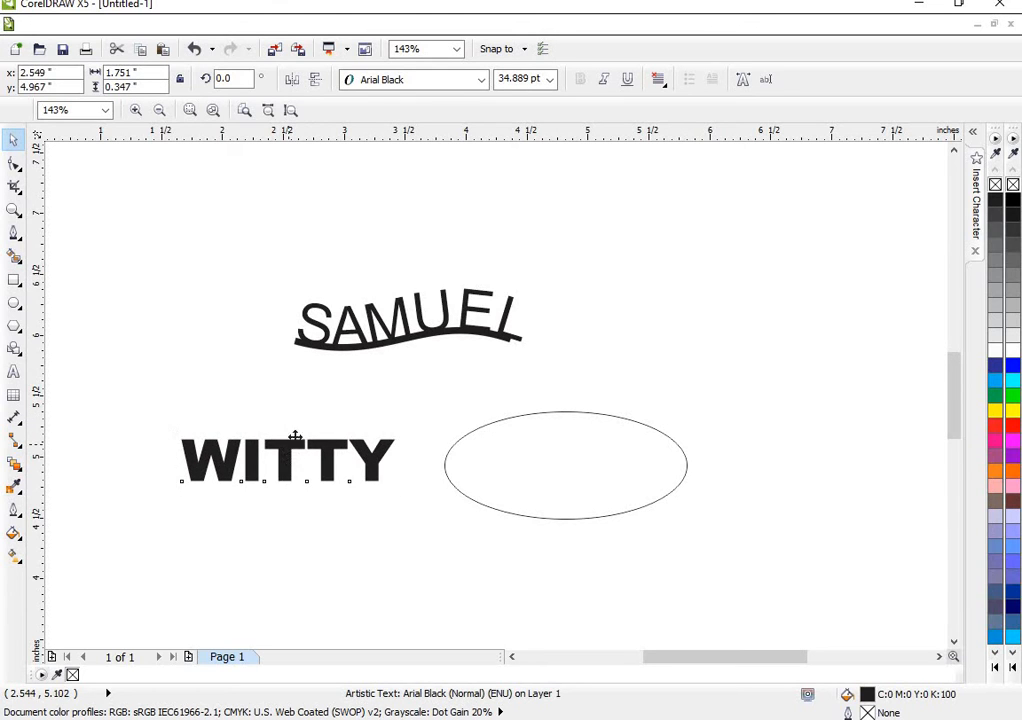
# - Move the WITTY text above the ellipse and fit it to the ellipse's outline, centred on the outside of its top
pyautogui.moveTo(300, 455); pyautogui.dragTo(515, 435)
pyautogui.moveTo(738, 358); pyautogui.dragTo(640, 316)
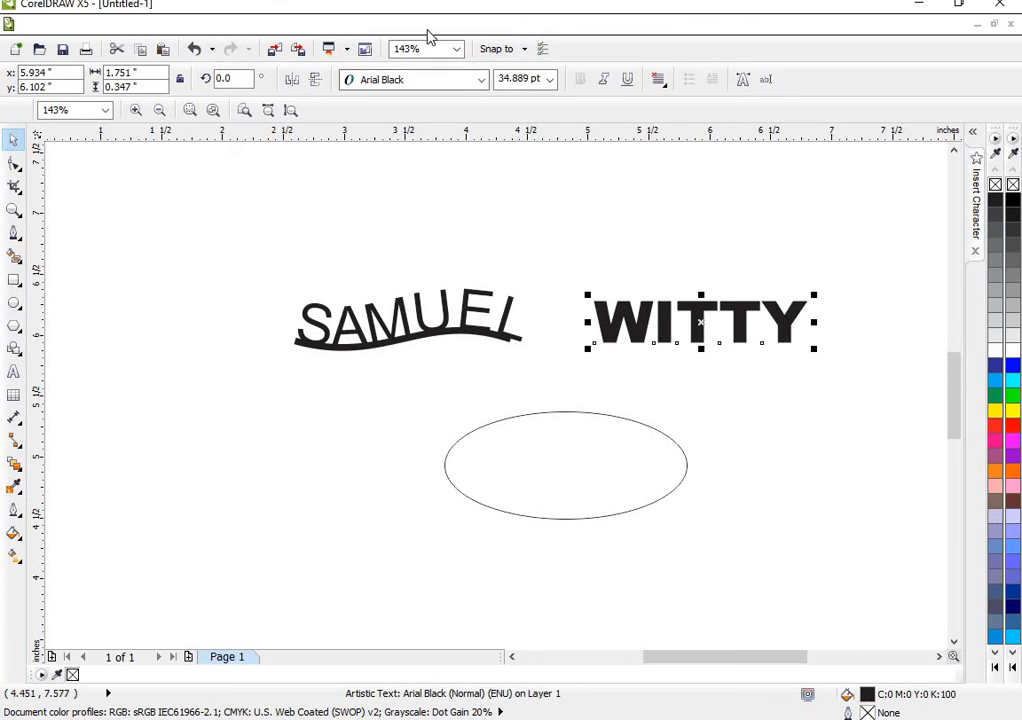
pyautogui.click(358, 25)
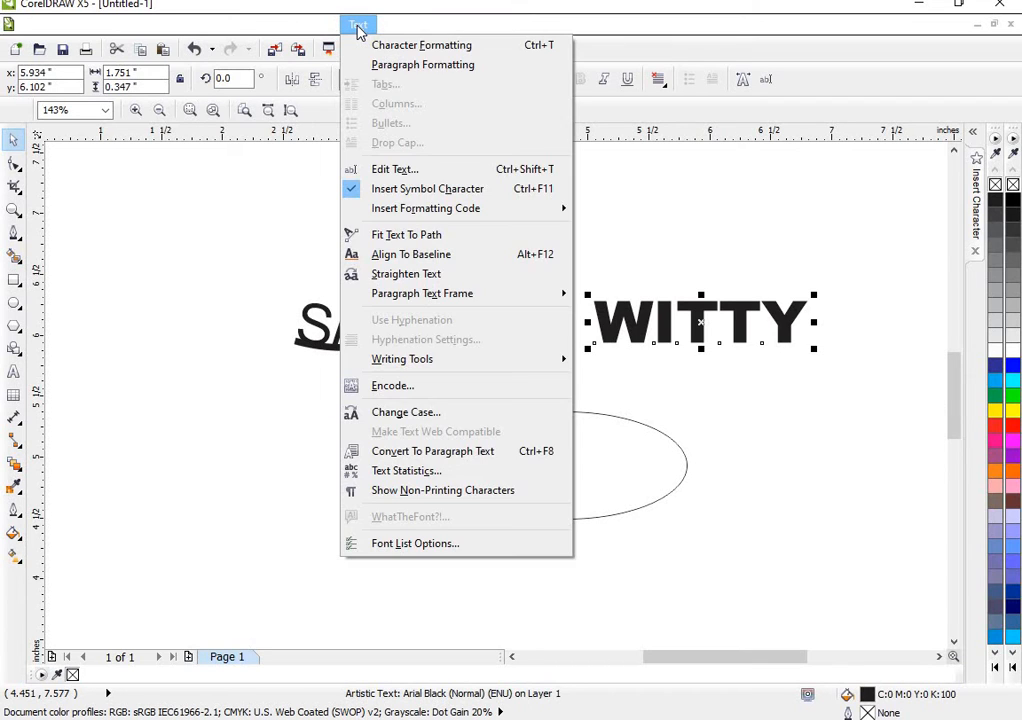
pyautogui.click(403, 235)
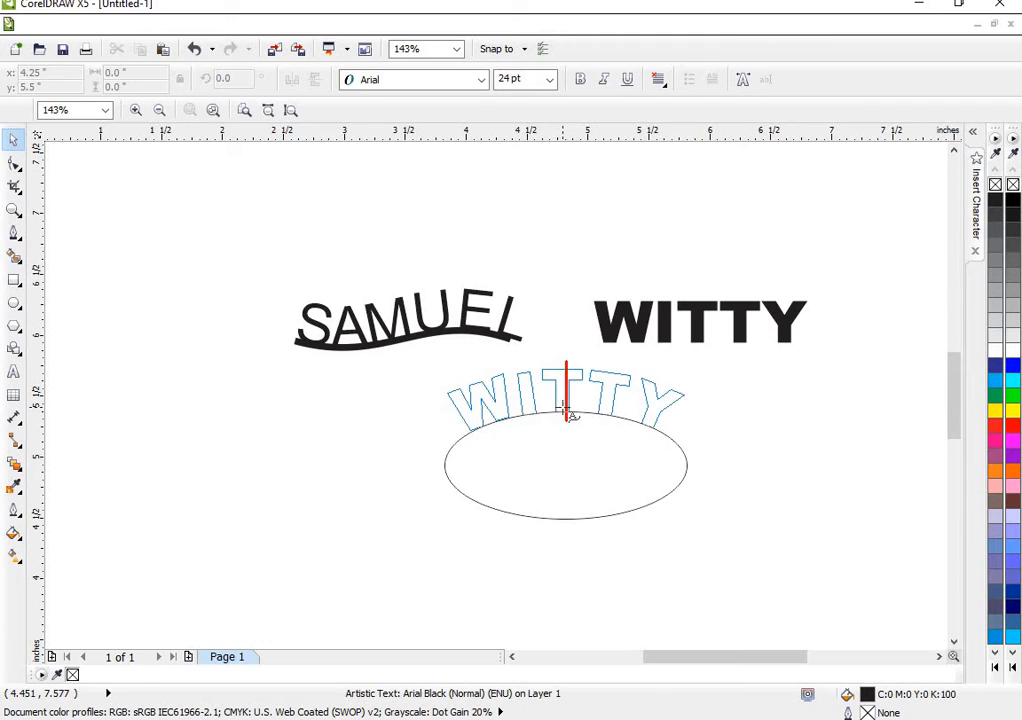
pyautogui.click(563, 407)
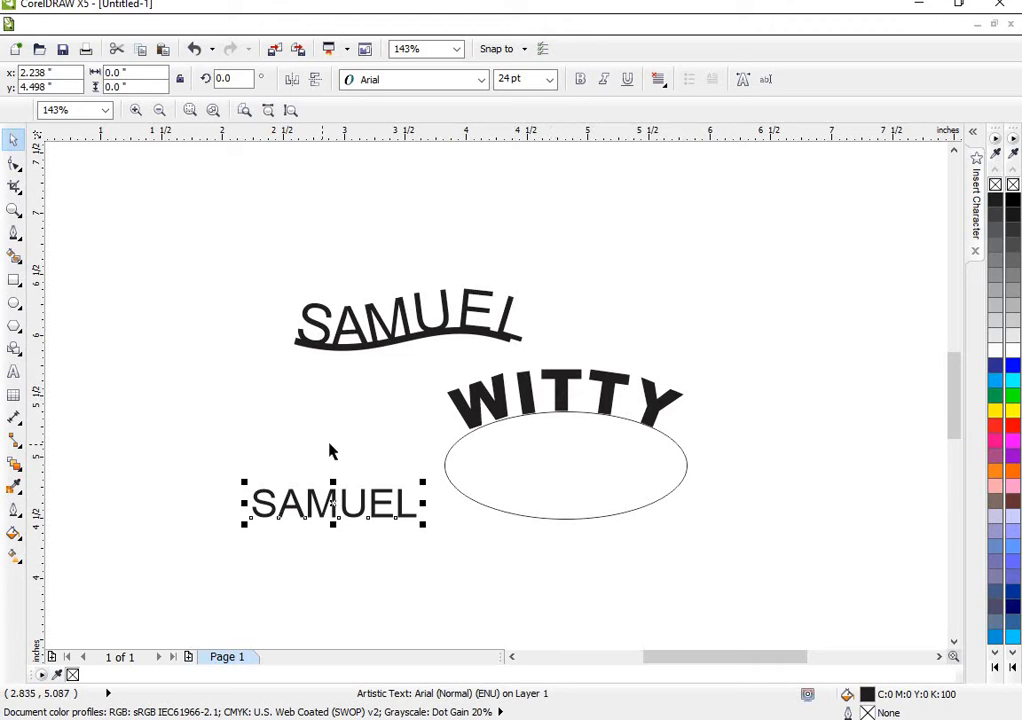
# - Fit the straight name text to the ellipse, centred inside the top of its outline at an offset of about -0.243 inches
pyautogui.click(359, 26)
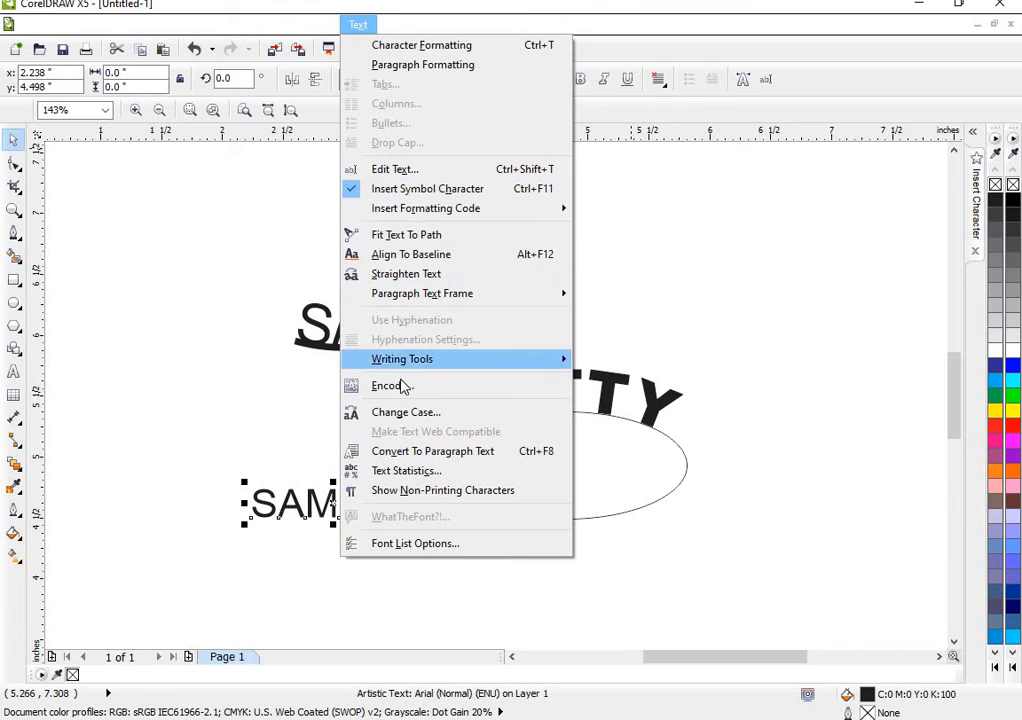
pyautogui.click(413, 236)
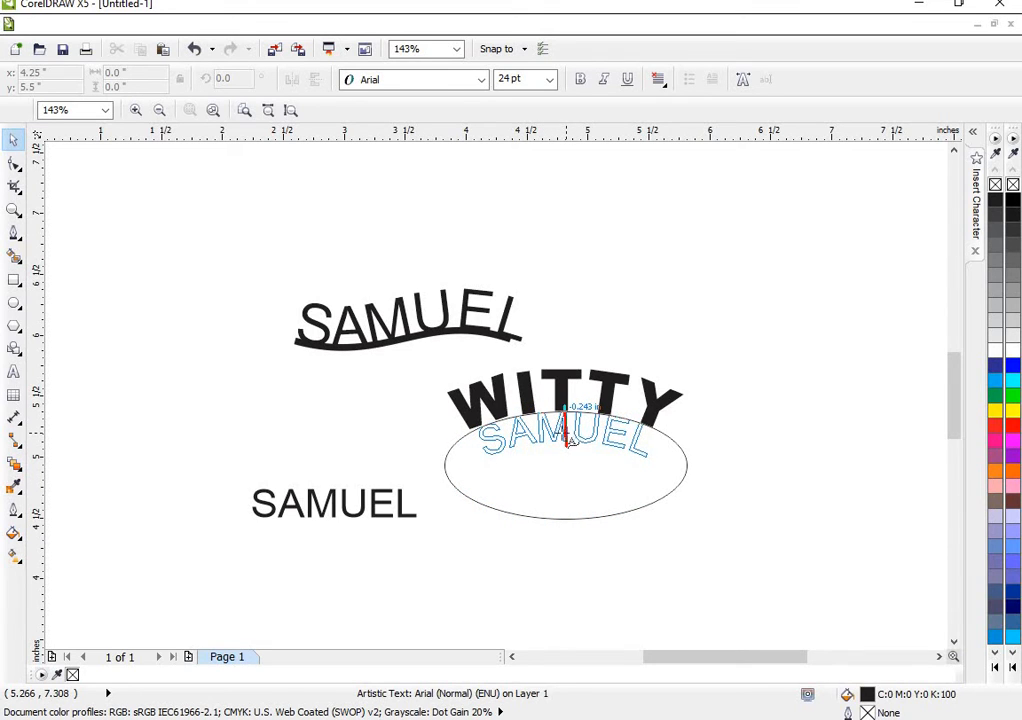
pyautogui.click(567, 436)
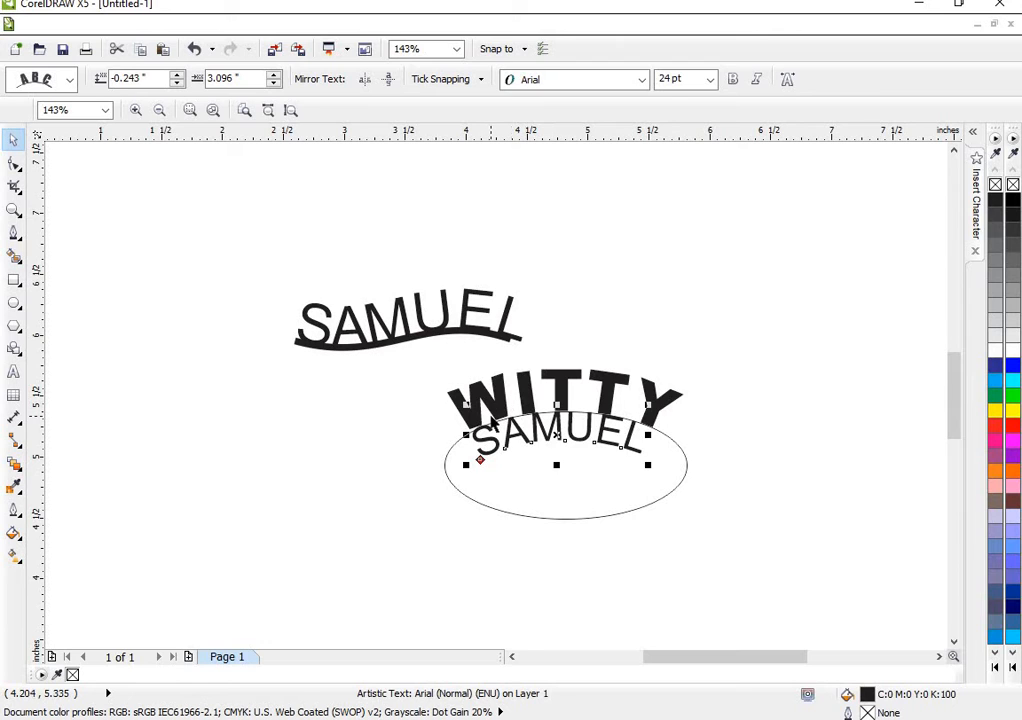
# - Delete the fitted texts together with the ellipse and the wavy curve to clear the page
pyautogui.press('Delete')
pyautogui.click(499, 414)
pyautogui.press('Delete')
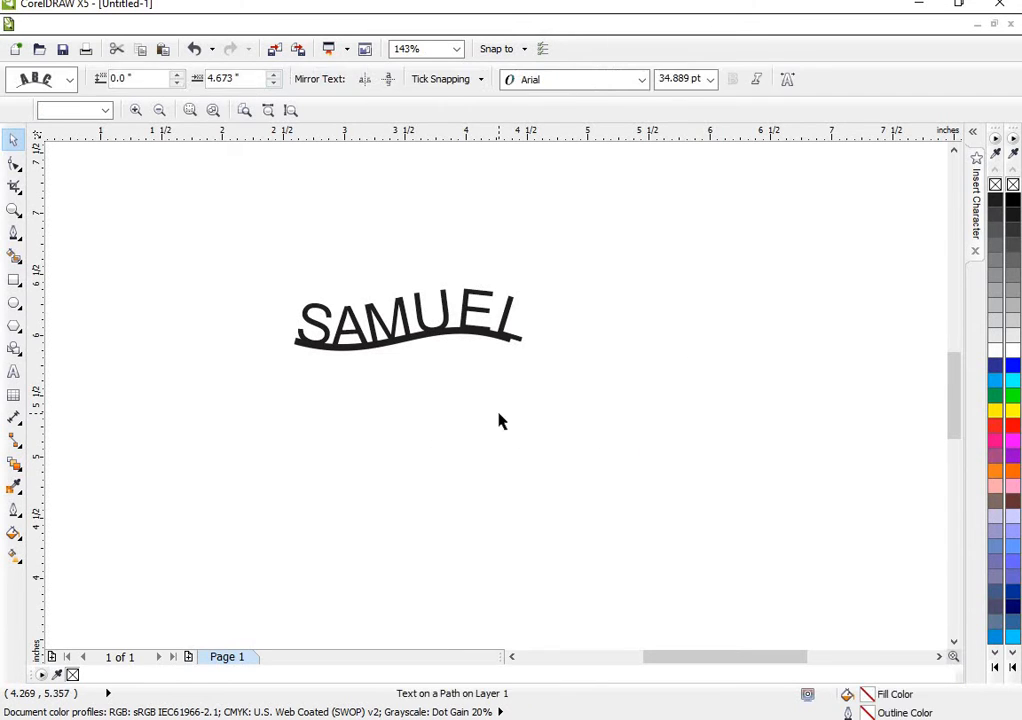
pyautogui.click(451, 315)
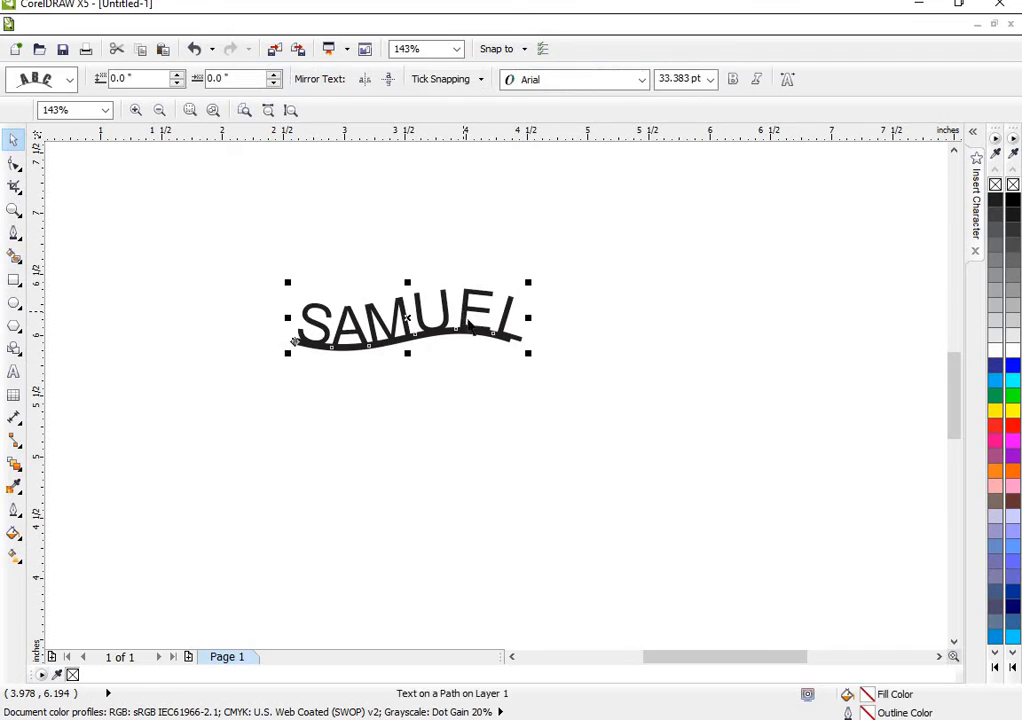
pyautogui.press('Delete')
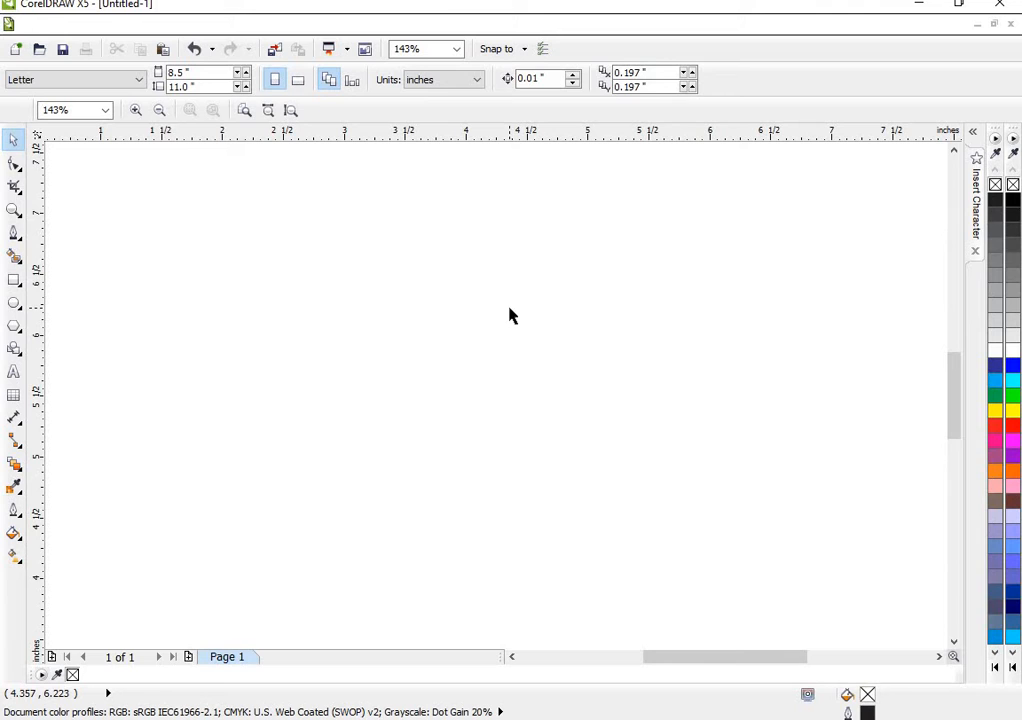
# - Draw a circle about 3.05 inches in diameter and centre it on the page
pyautogui.click(14, 303)
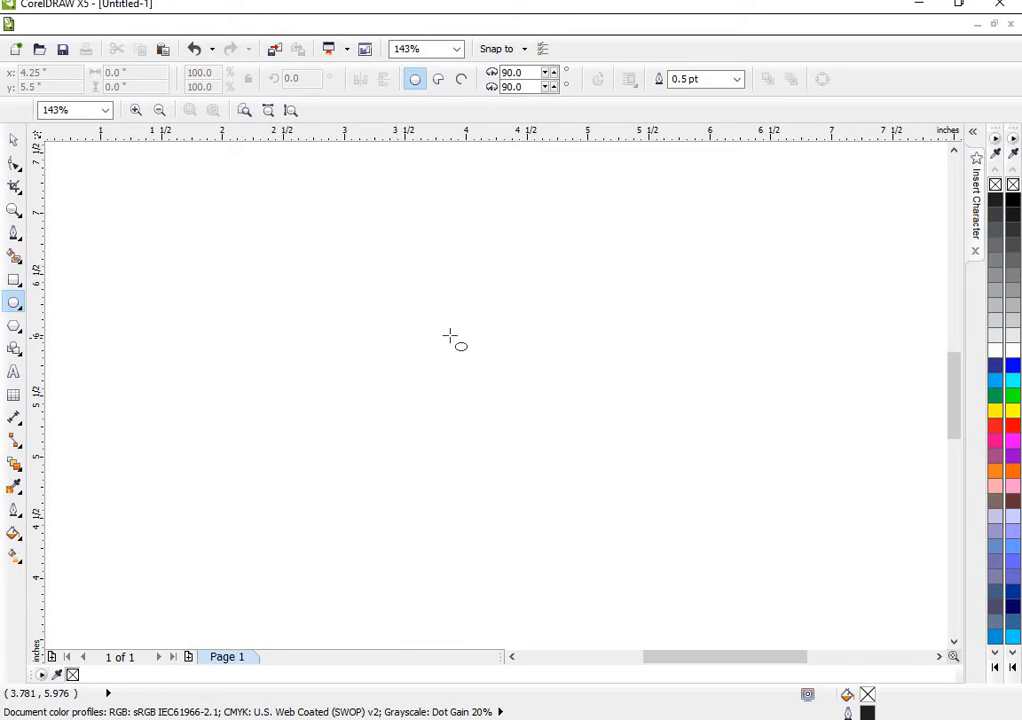
pyautogui.moveTo(430, 329)
pyautogui.mouseDown()
pyautogui.moveTo(585, 516)
pyautogui.moveTo(652, 645)
pyautogui.moveTo(646, 615)
pyautogui.moveTo(626, 594)
pyautogui.mouseUp()
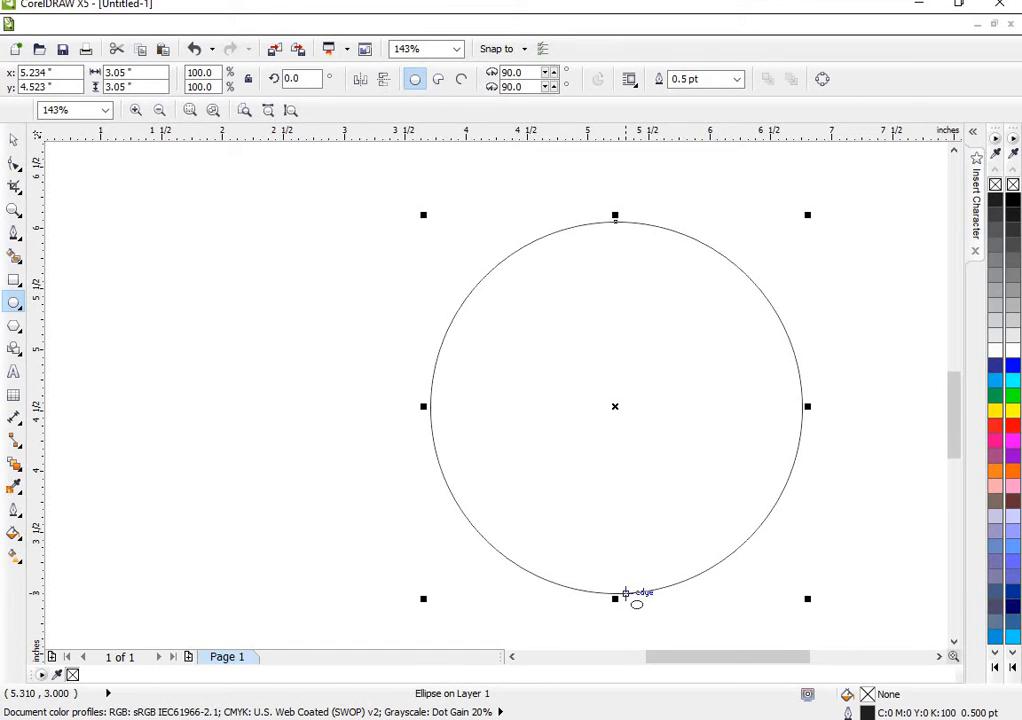
pyautogui.press('p')
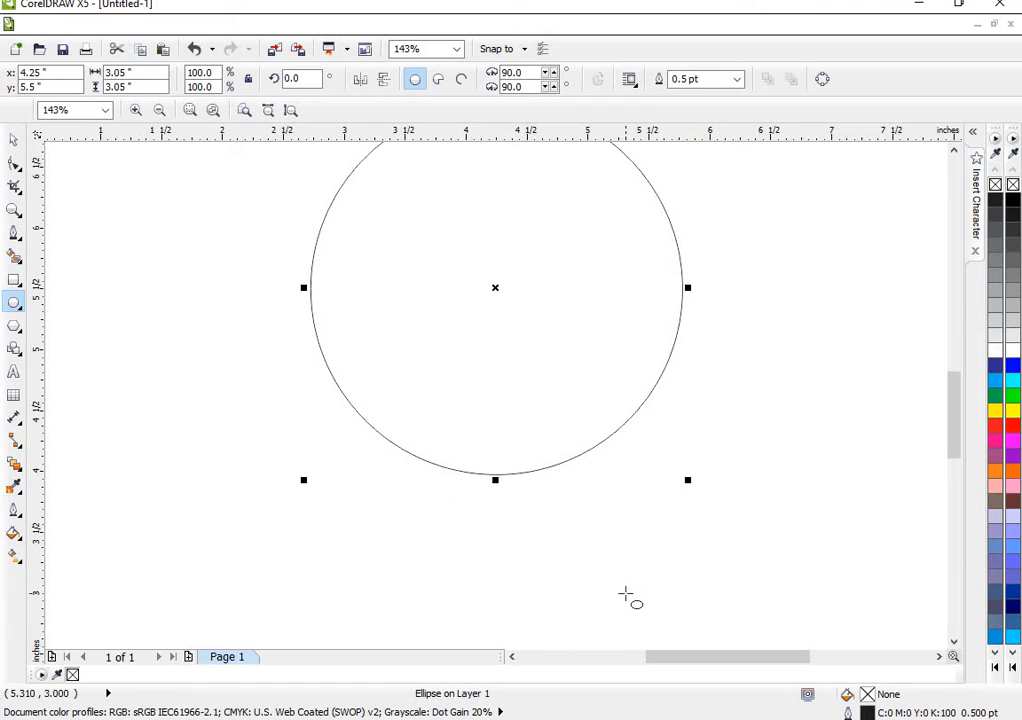
pyautogui.click(269, 110)
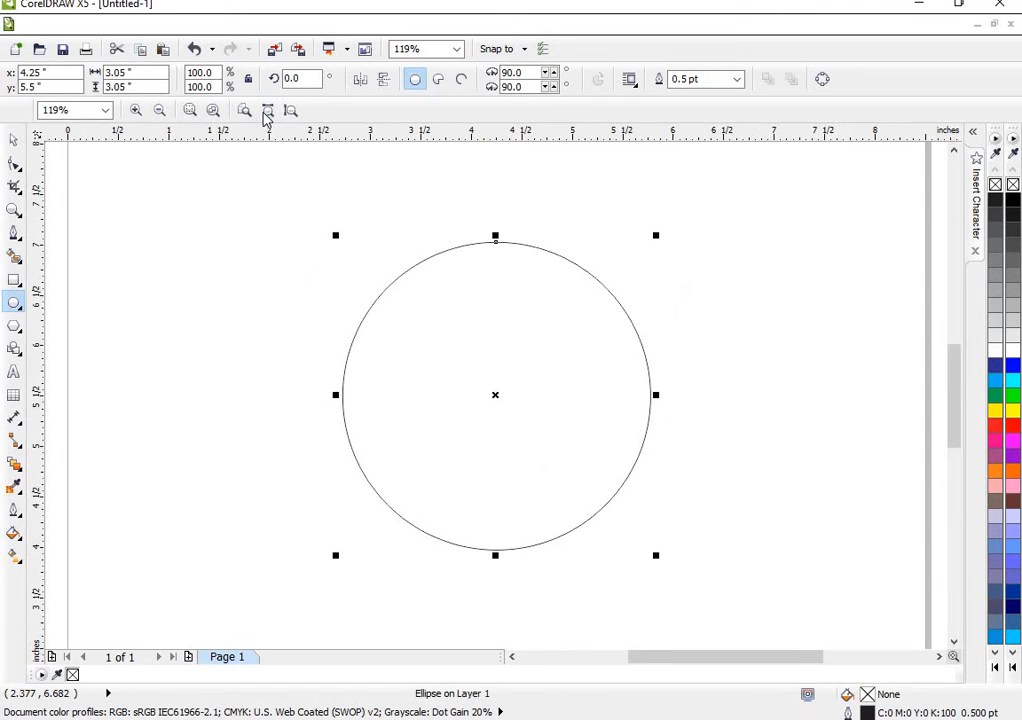
pyautogui.click(14, 140)
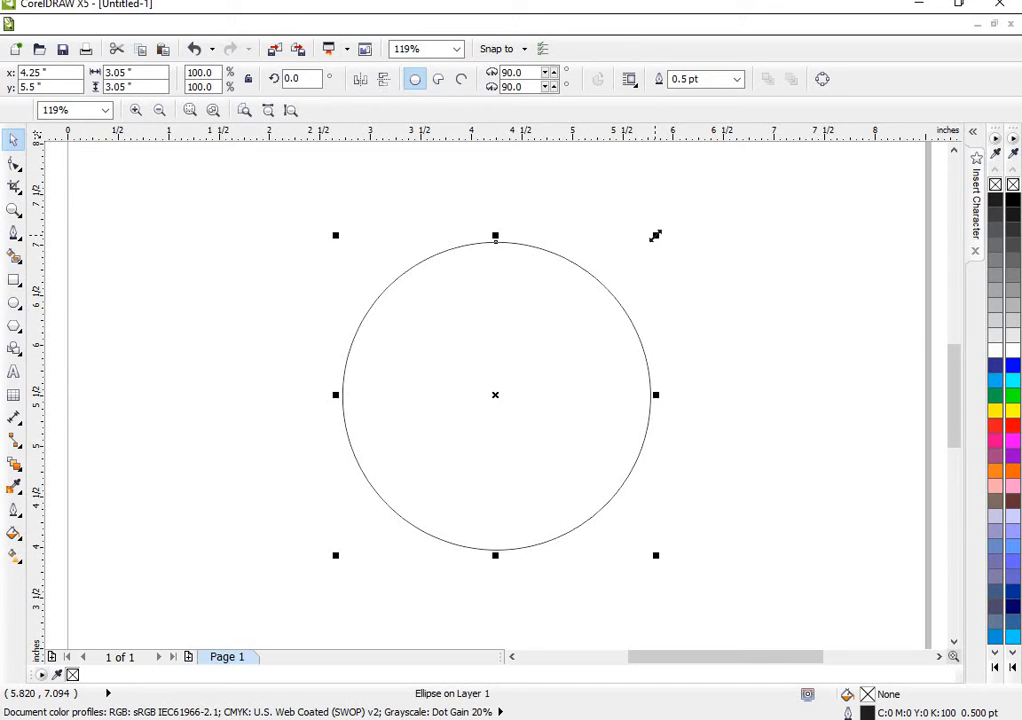
pyautogui.moveTo(655, 236); pyautogui.dragTo(675, 212)
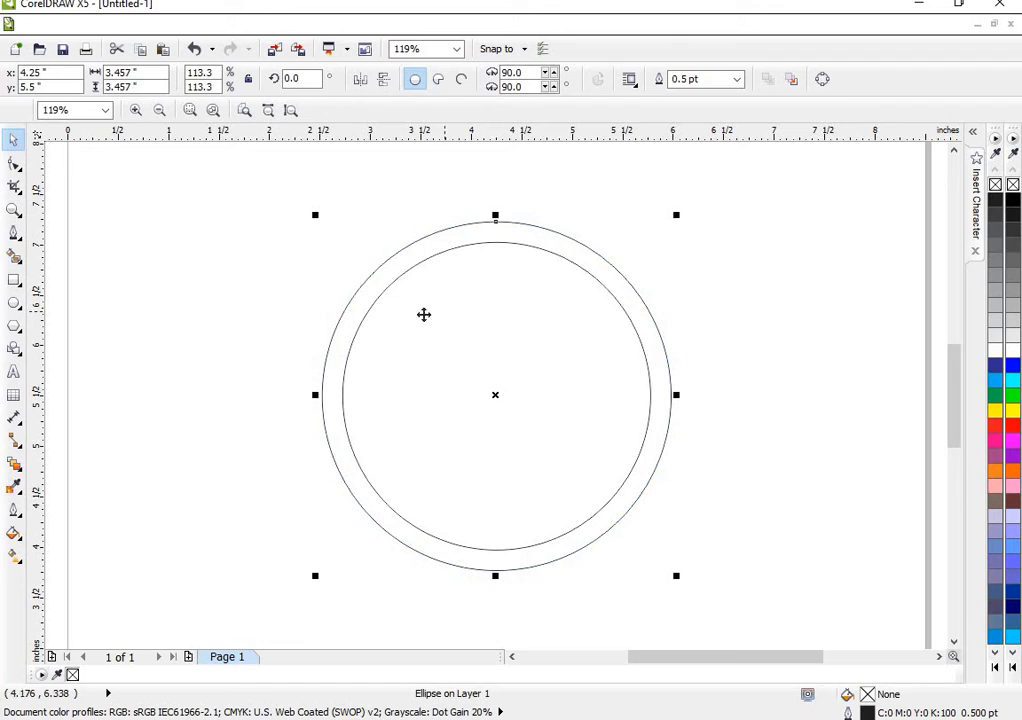
pyautogui.click(398, 323)
pyautogui.click(389, 335)
pyautogui.hotkey('ctrl', 'z')
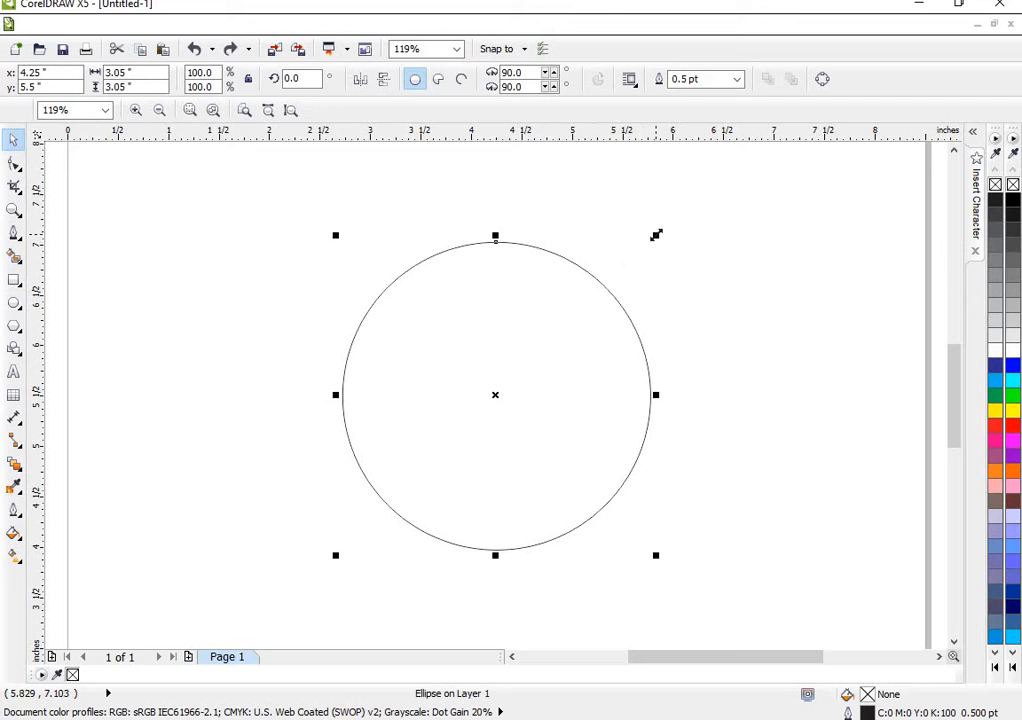
# - Enlarge the circle to about 3.73 inches and make concentric copies of about 3.35, 2.58 and 2.17 inches inside it
pyautogui.moveTo(656, 236); pyautogui.dragTo(724, 200)
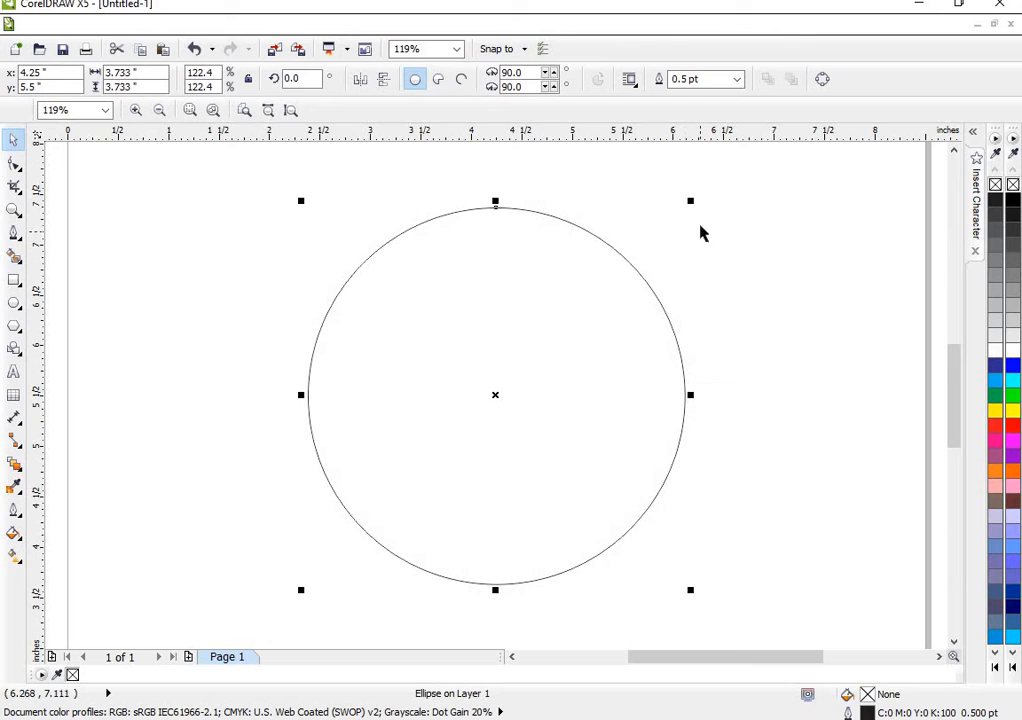
pyautogui.moveTo(690, 200); pyautogui.dragTo(673, 220)
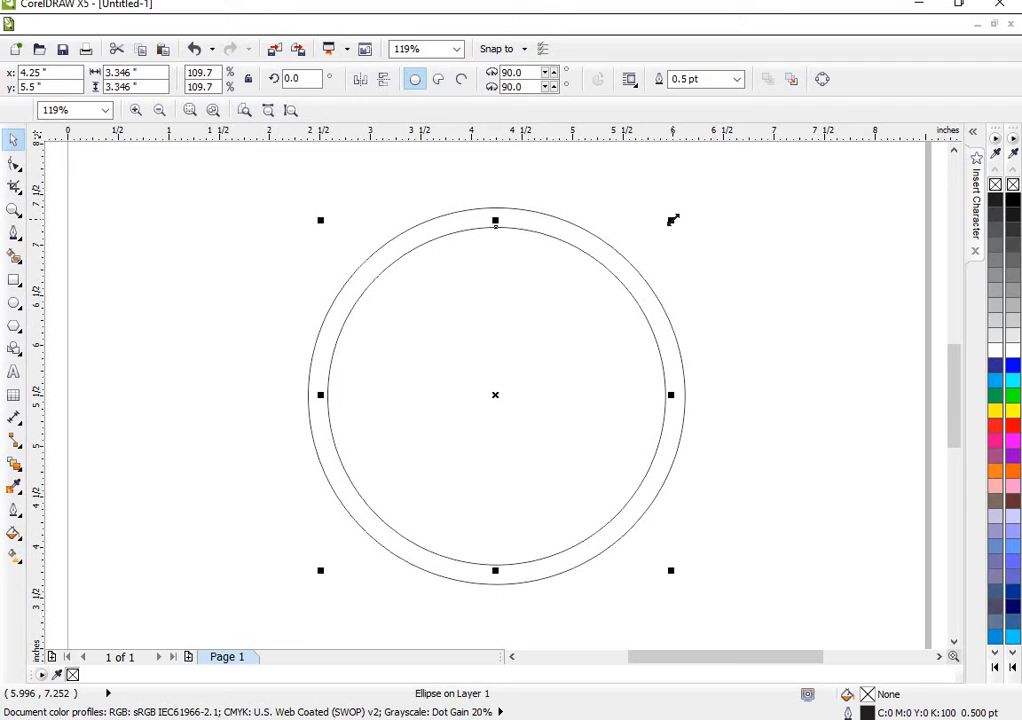
pyautogui.moveTo(673, 220); pyautogui.dragTo(633, 247)
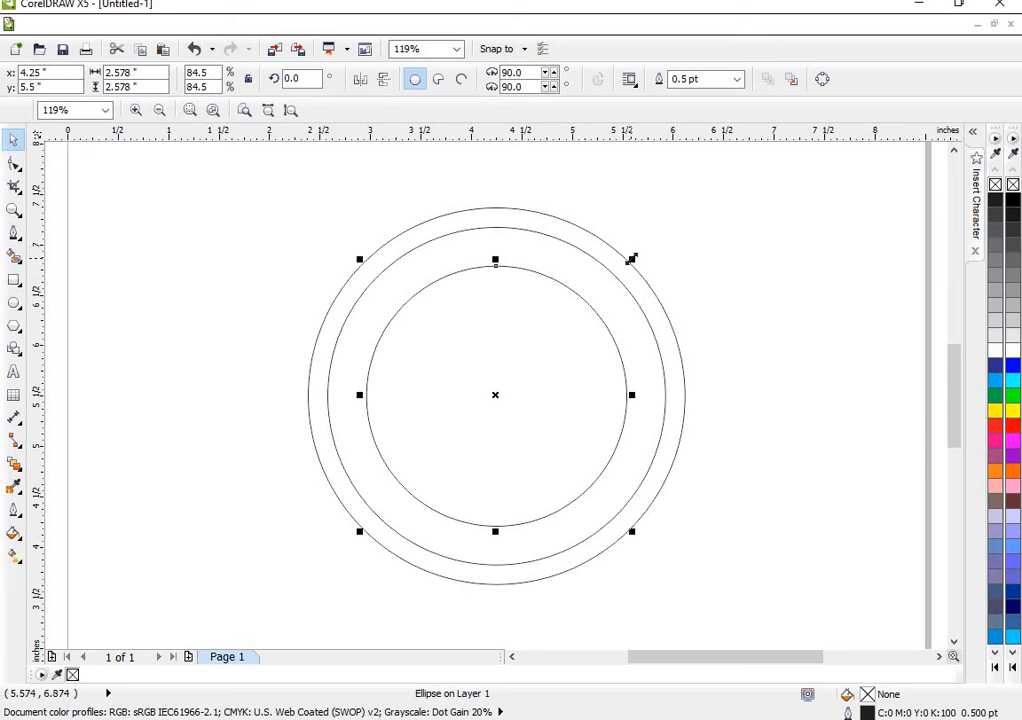
pyautogui.moveTo(631, 259); pyautogui.dragTo(611, 276)
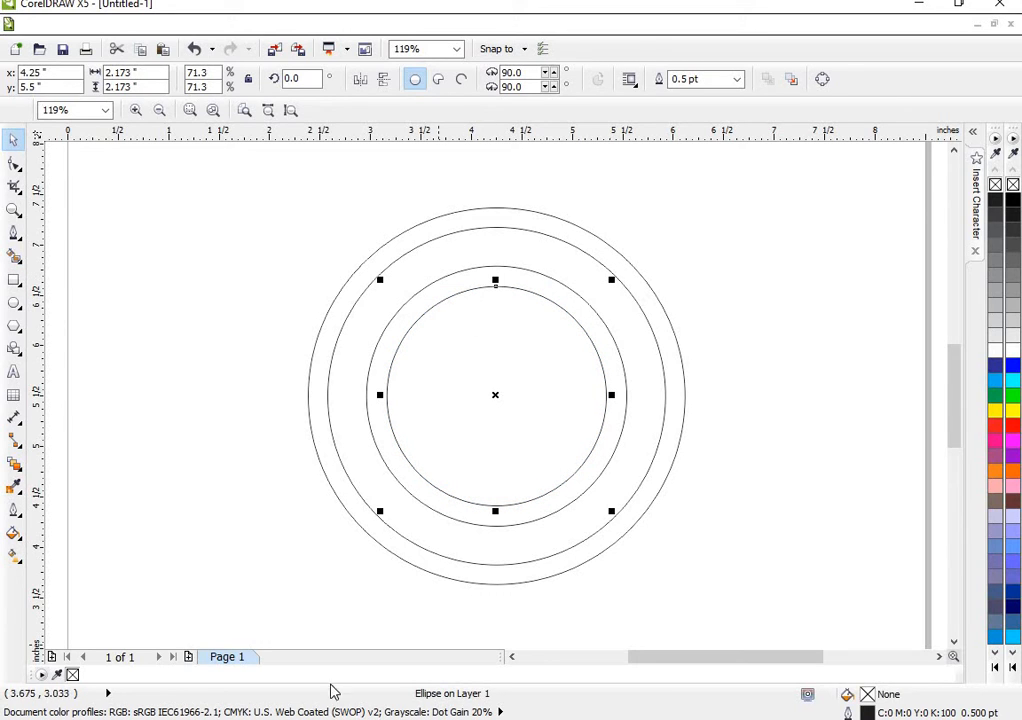
pyautogui.moveTo(281, 719)
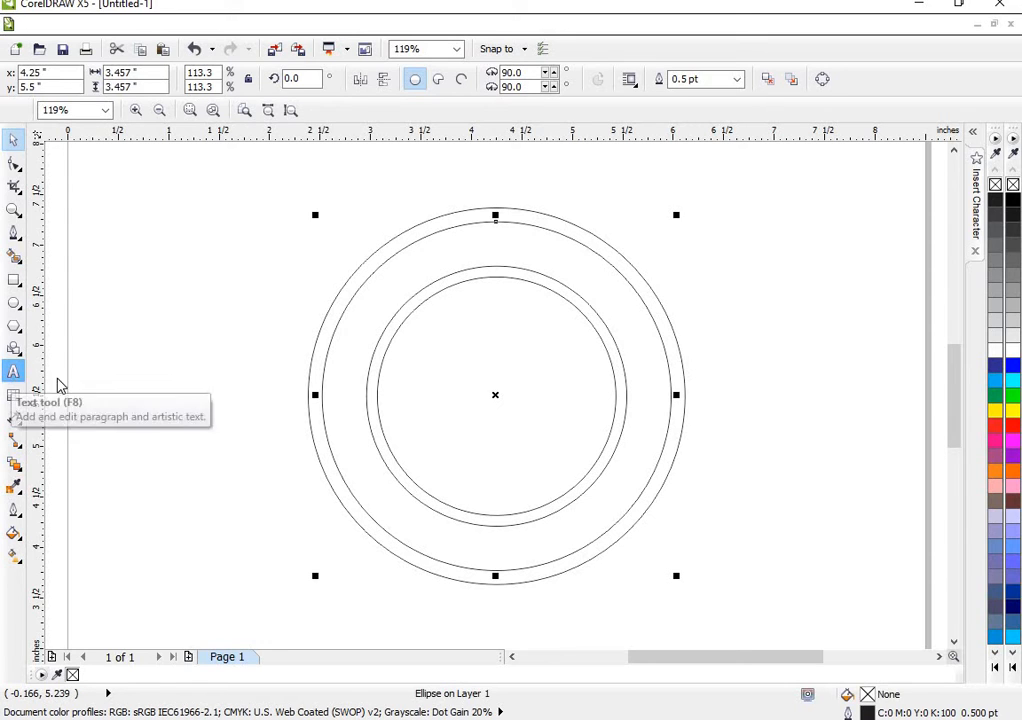
# - Add artistic text reading ELECTRICITY COMPANY in the empty area above and left of the circles
pyautogui.click(14, 371)
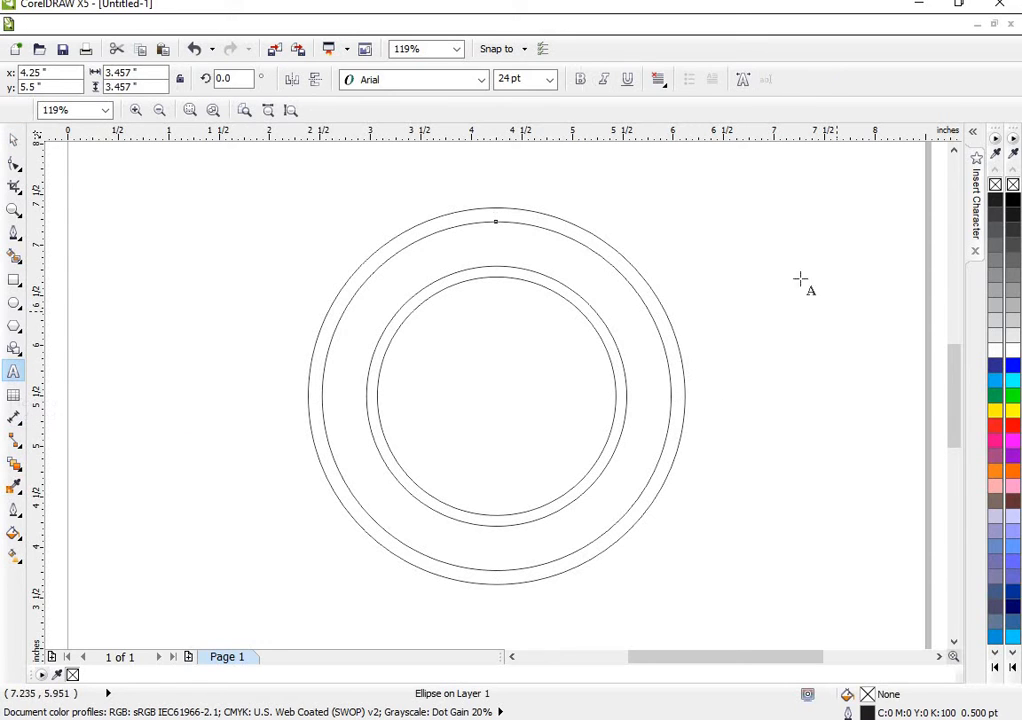
pyautogui.click(146, 191)
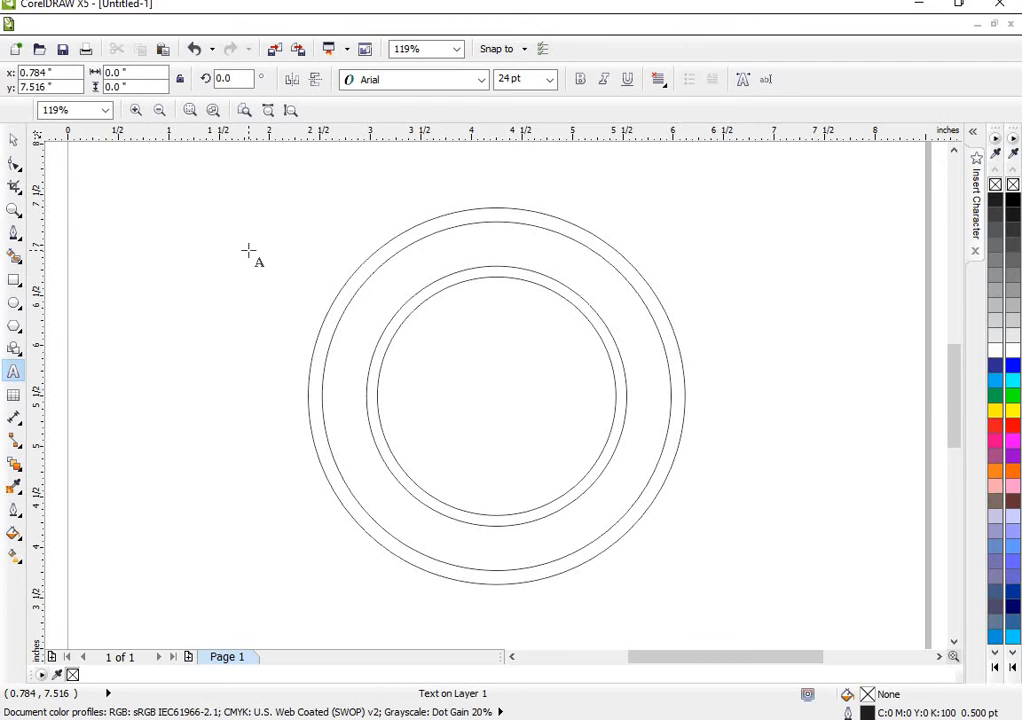
pyautogui.write('ELEC')
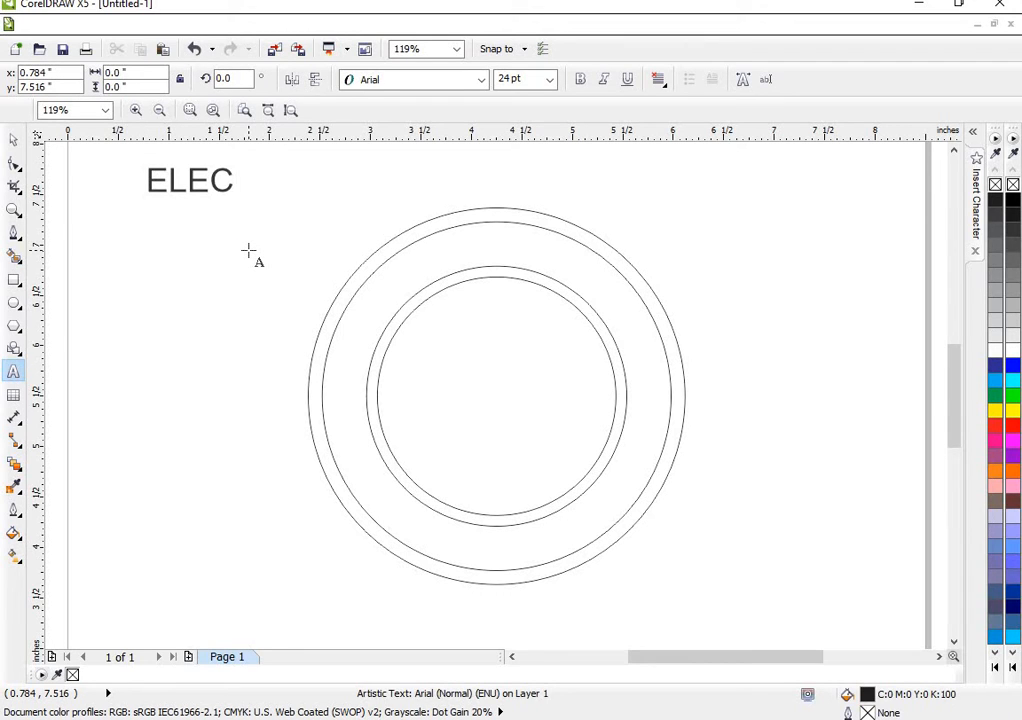
pyautogui.write('TRIC')
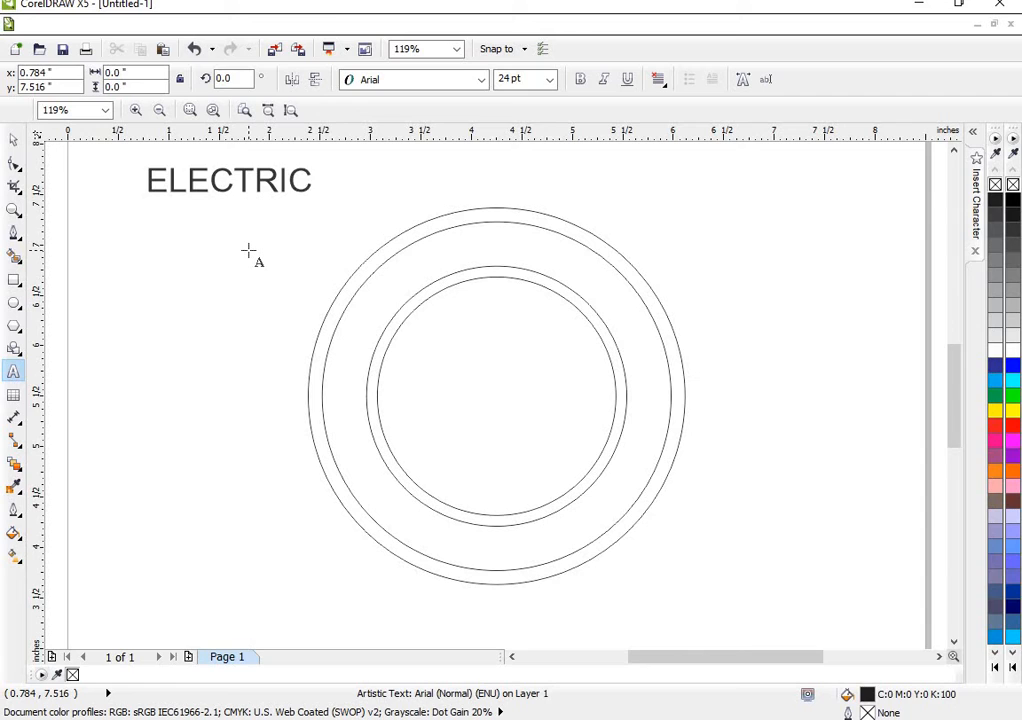
pyautogui.write('ITY')
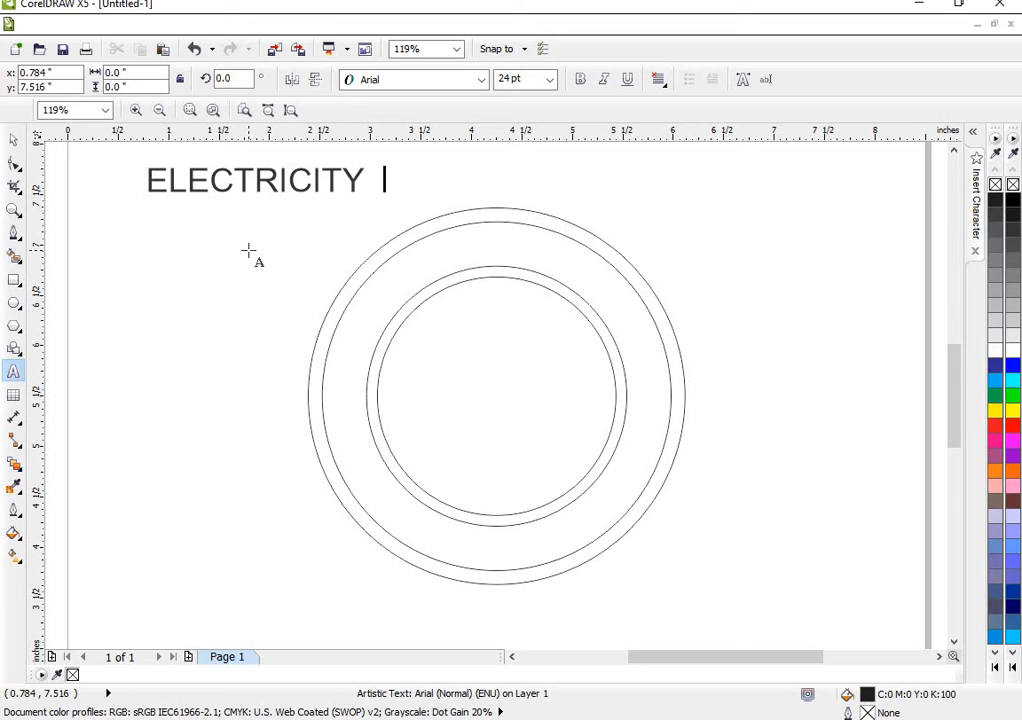
pyautogui.write('COM')
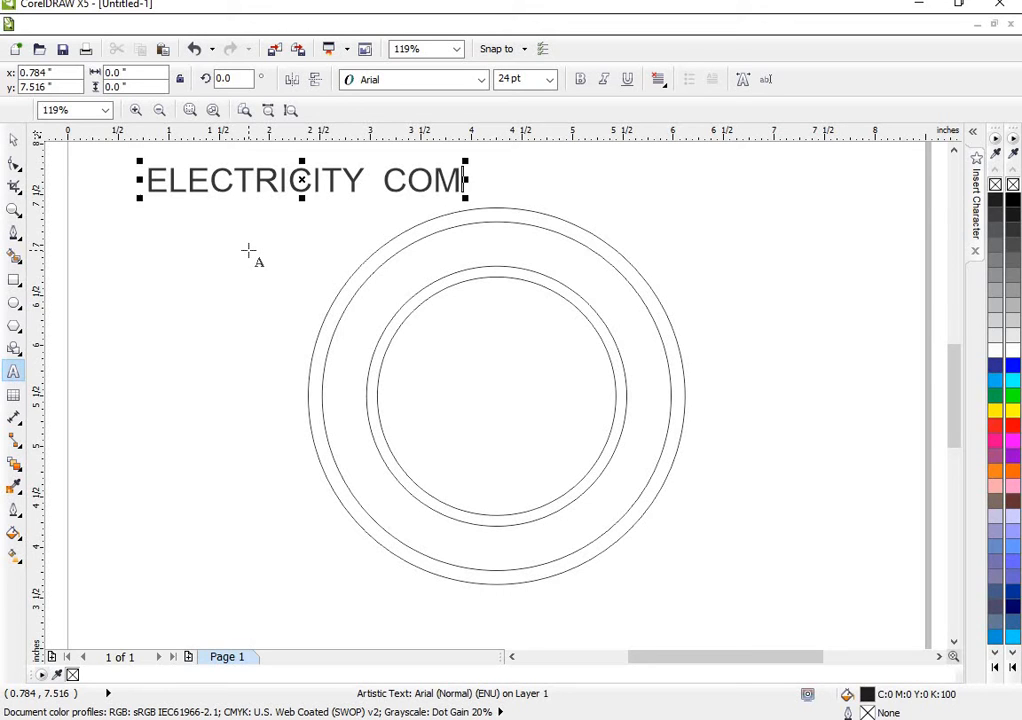
pyautogui.write('PAN')
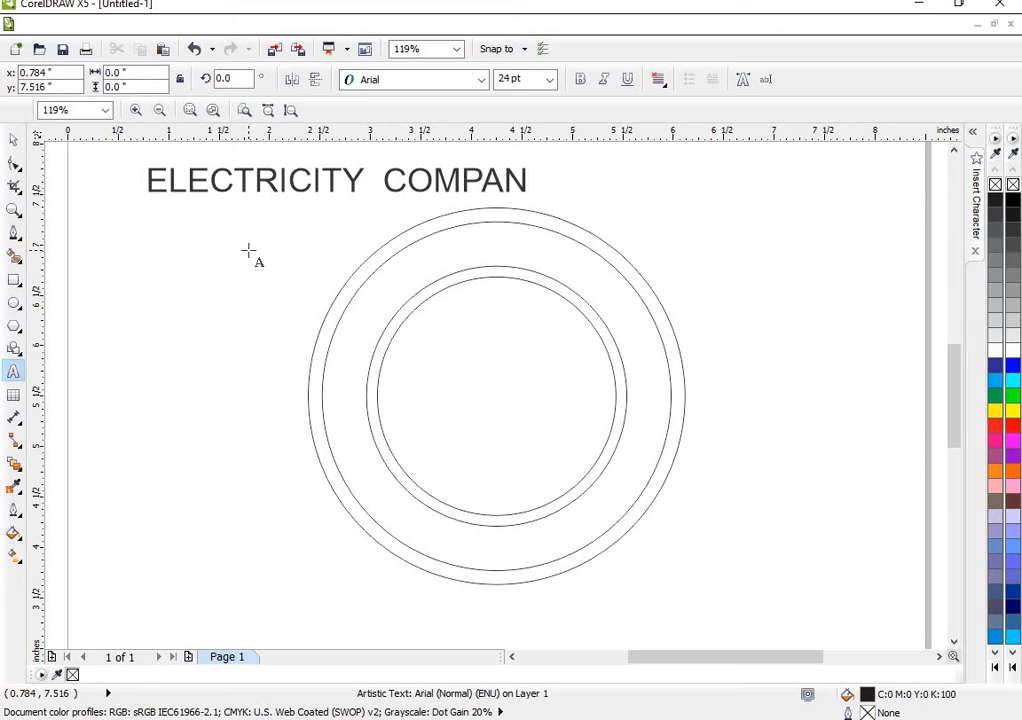
pyautogui.write('Y')
# - Add GHANA LTD as a second line of the artistic text and finish the text entry
pyautogui.press('Return')
pyautogui.write('GH')
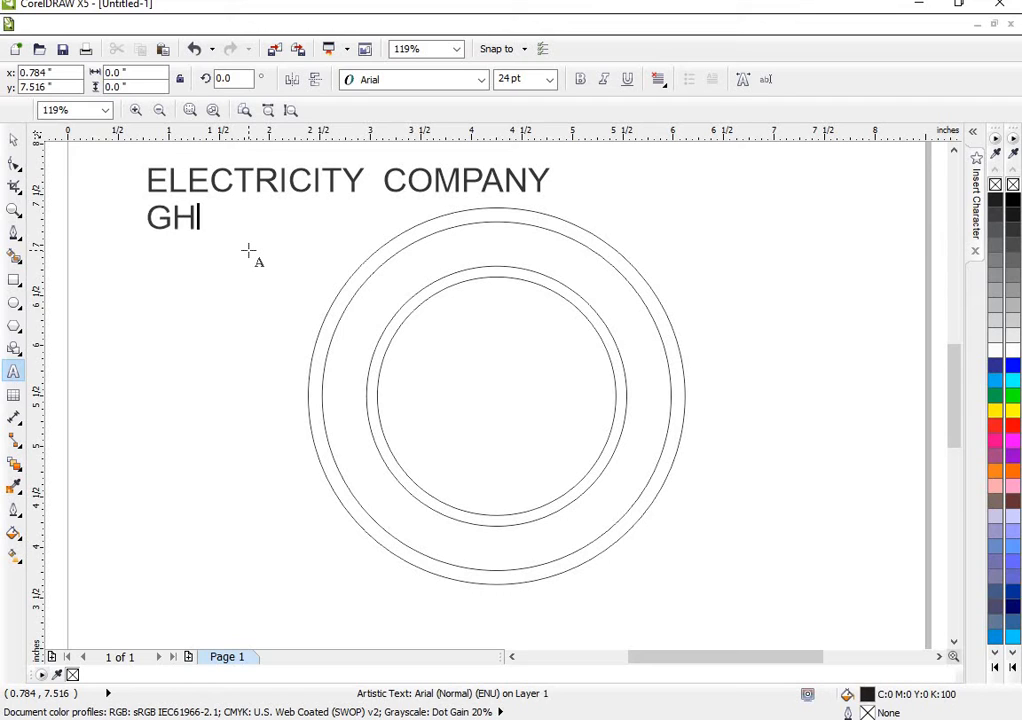
pyautogui.write('ANA')
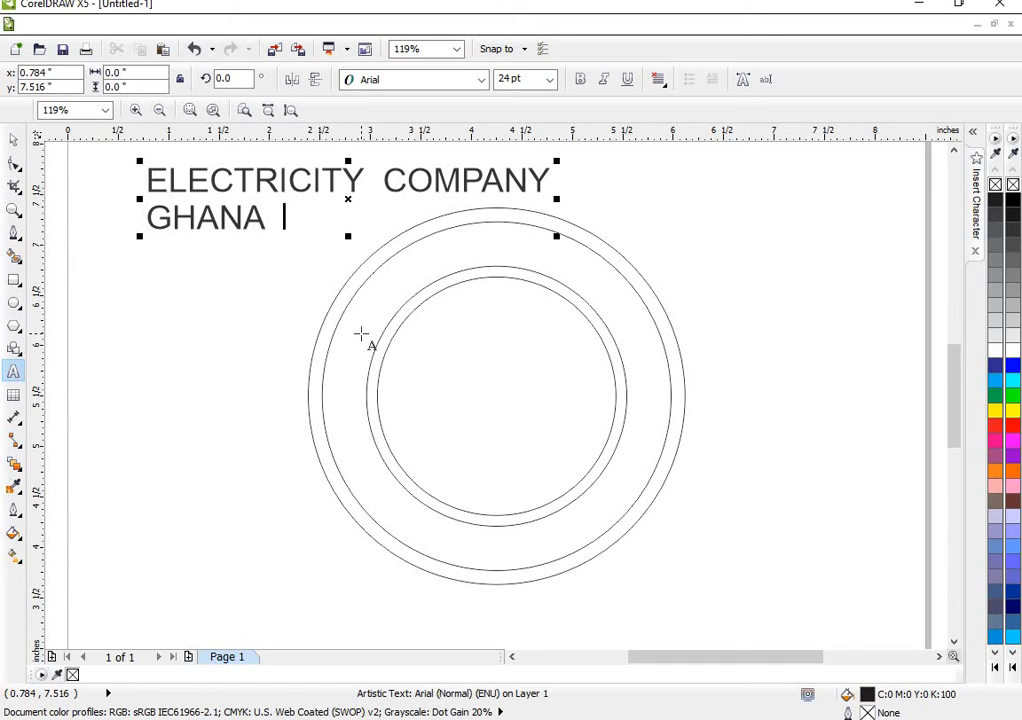
pyautogui.write('  LTD')
pyautogui.hotkey('ctrl', 'space')
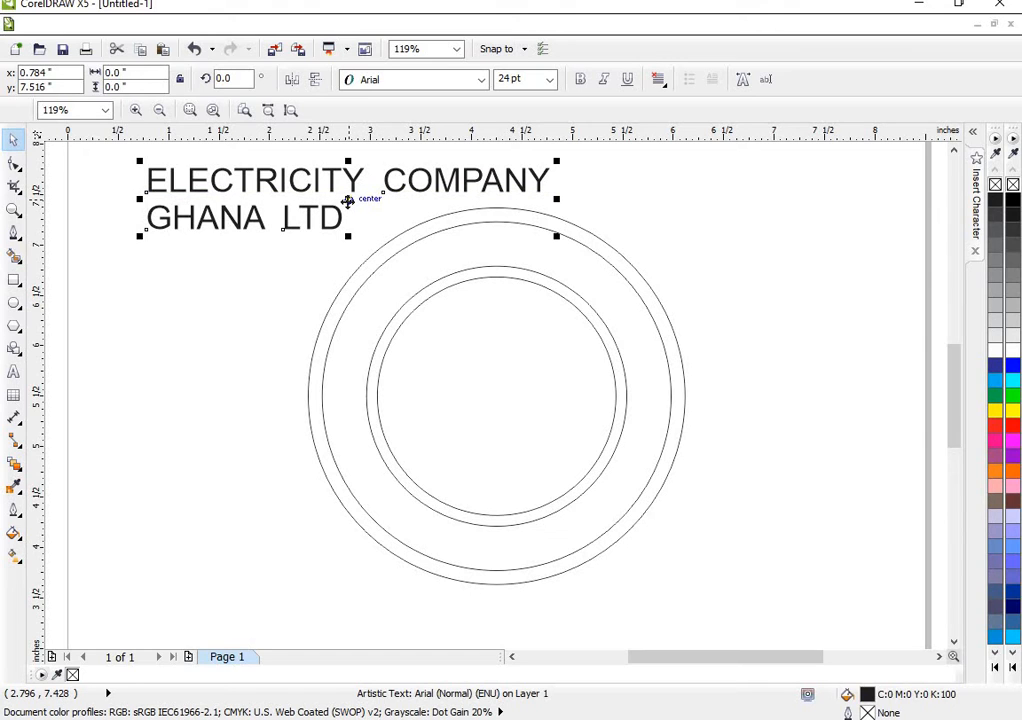
# - Try breaking the two text lines apart, undo that, and make the whole text bold at 24 pt
pyautogui.hotkey('ctrl', 'k')
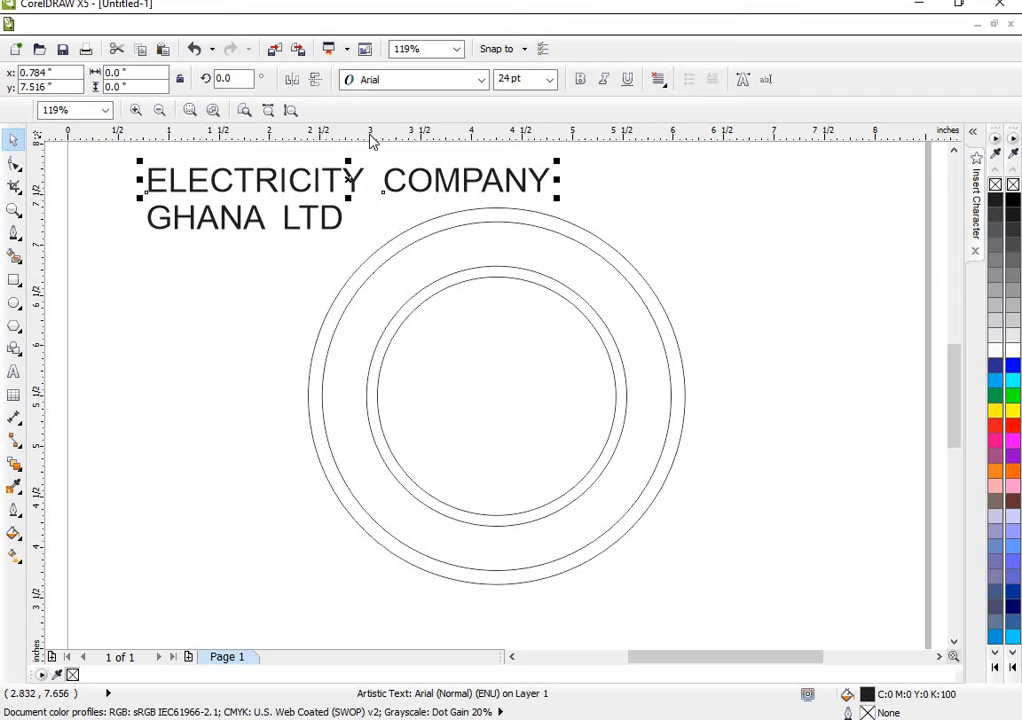
pyautogui.hotkey('ctrl', 'z')
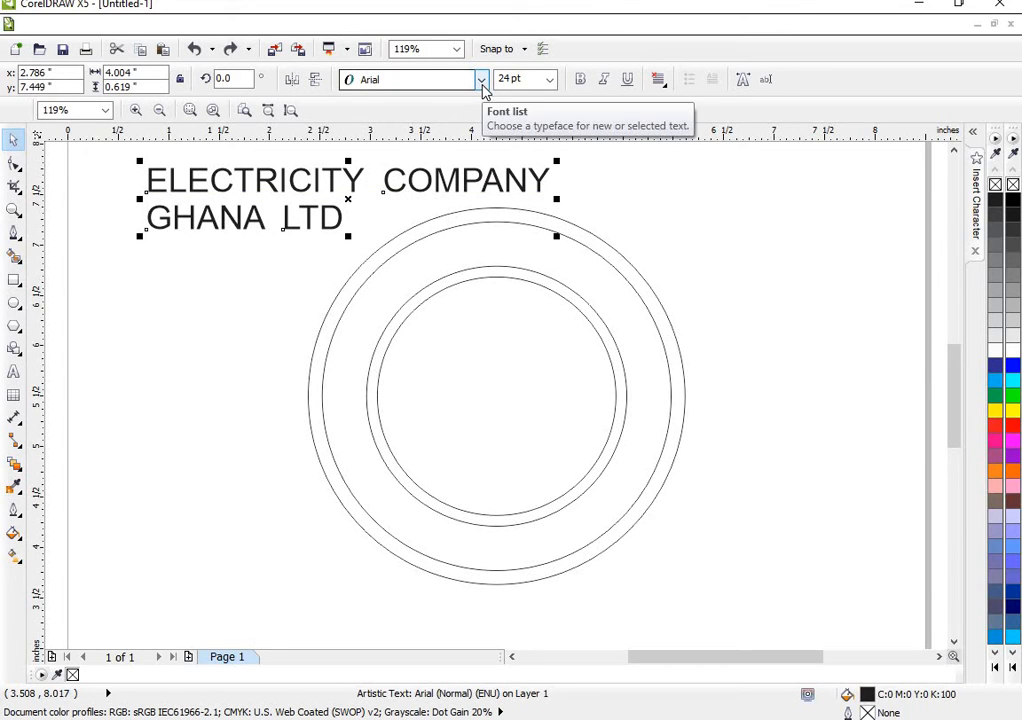
pyautogui.click(582, 80)
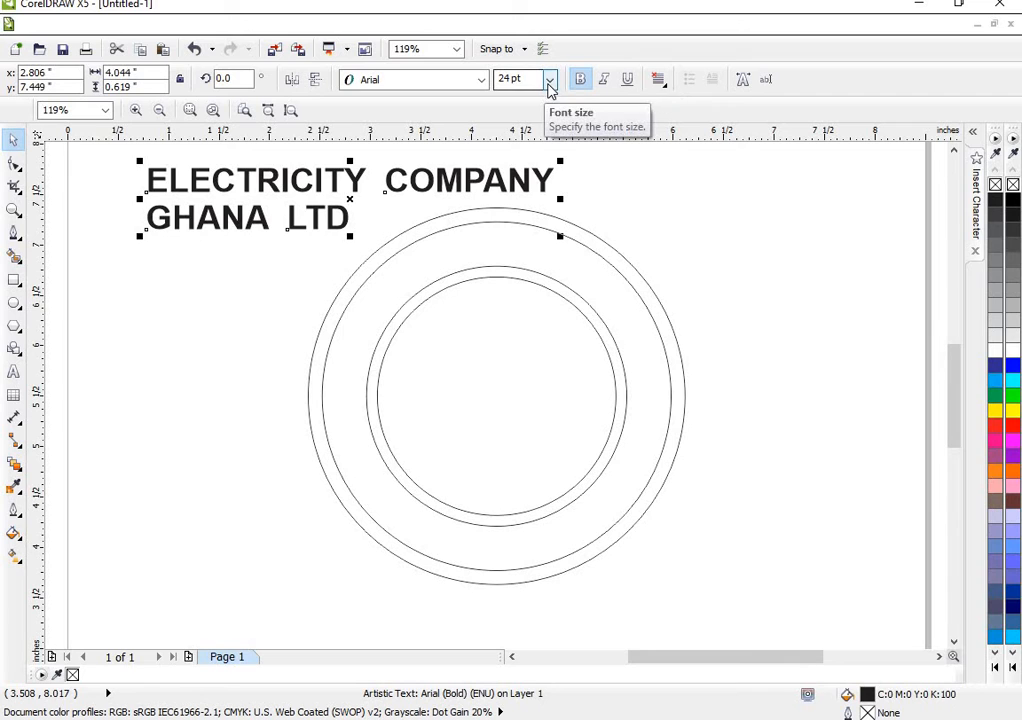
pyautogui.click(549, 86)
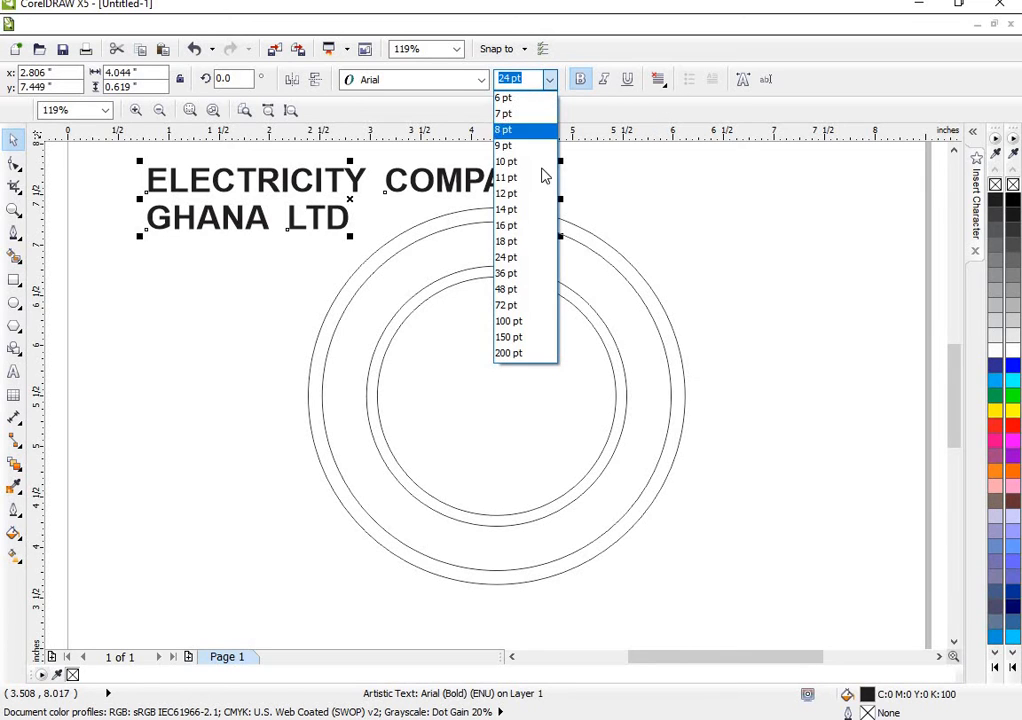
pyautogui.click(520, 260)
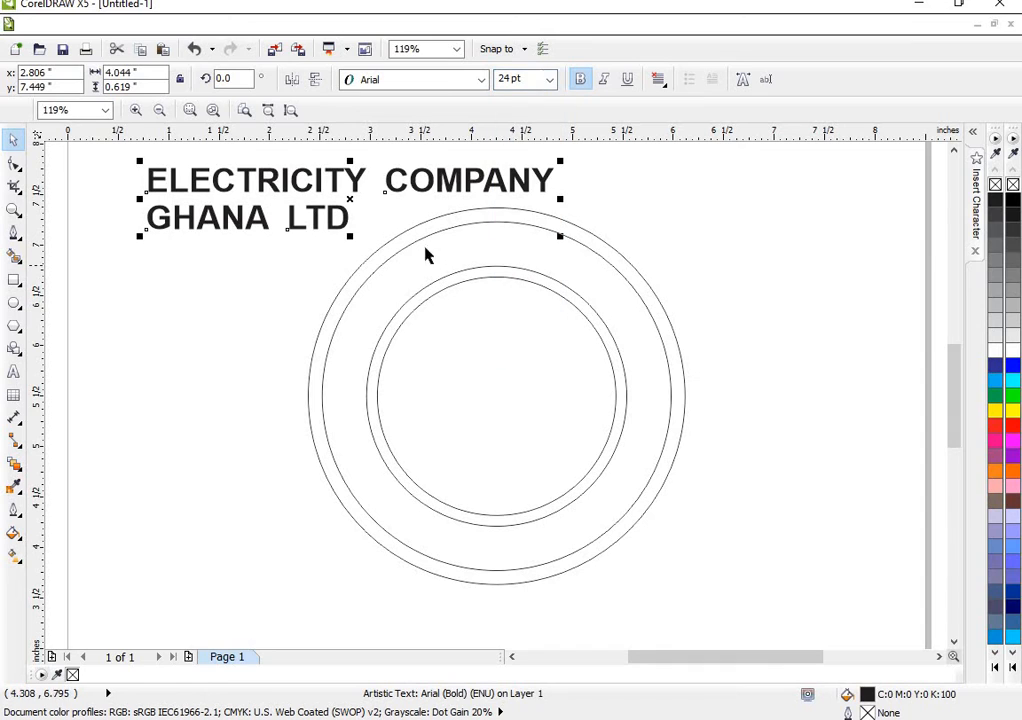
# - Break the text into separate lines and move ELECTRICITY COMPANY just above the outermost circle
pyautogui.hotkey('ctrl', 'k')
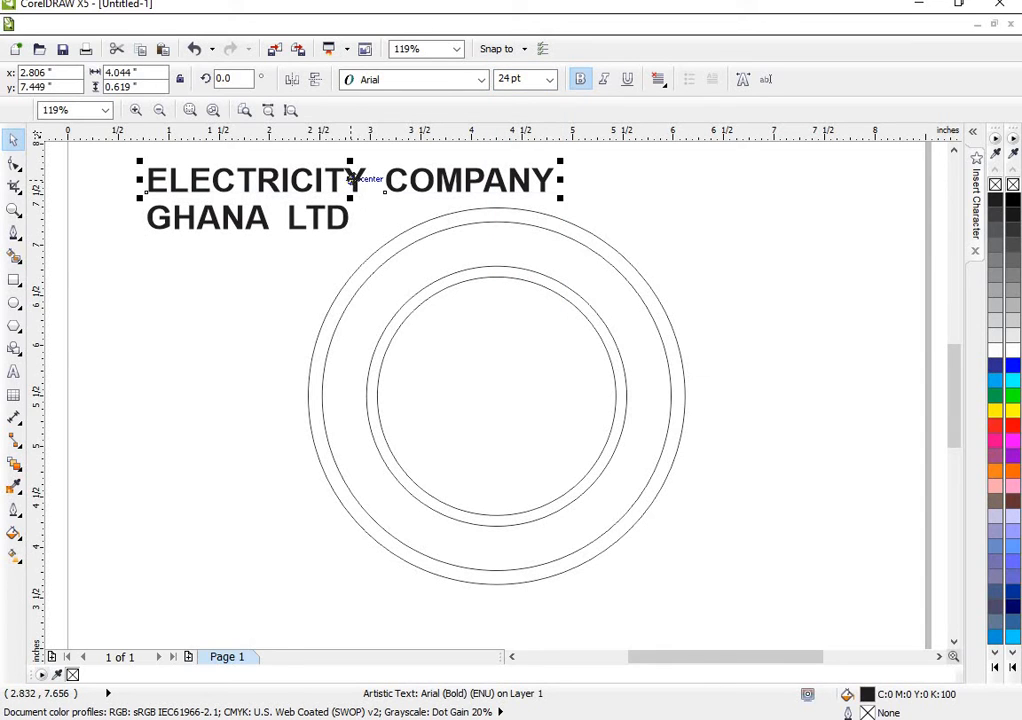
pyautogui.moveTo(352, 179); pyautogui.dragTo(540, 190)
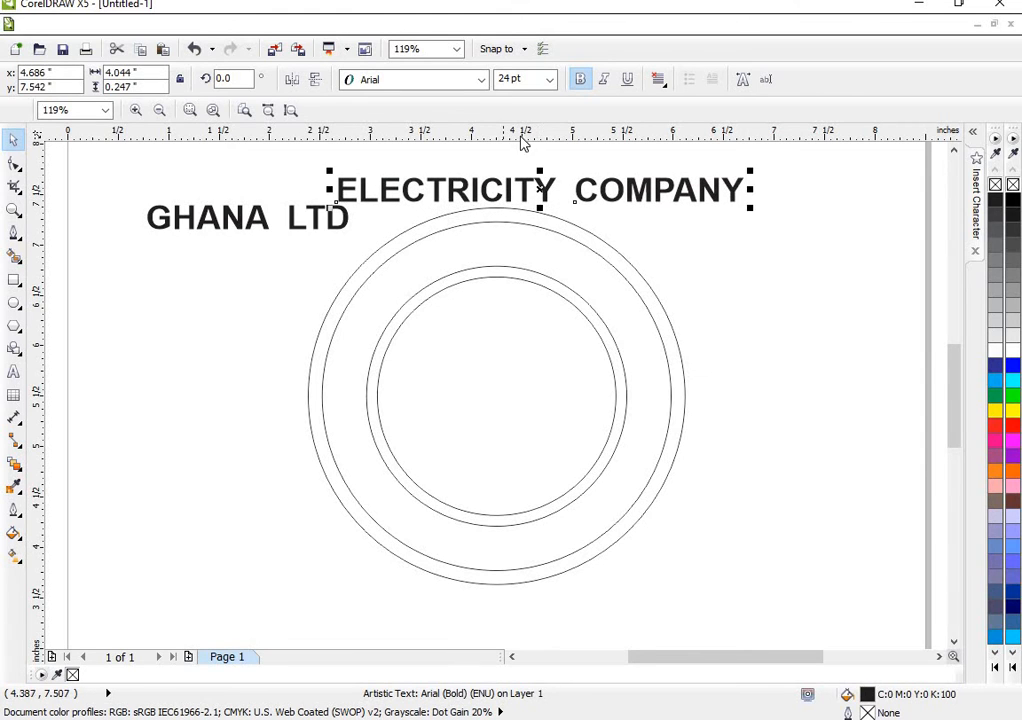
# - Try fitting the 24 pt ELECTRICITY COMPANY text along the upper ring between the second and third circles, and undo it
pyautogui.click(359, 26)
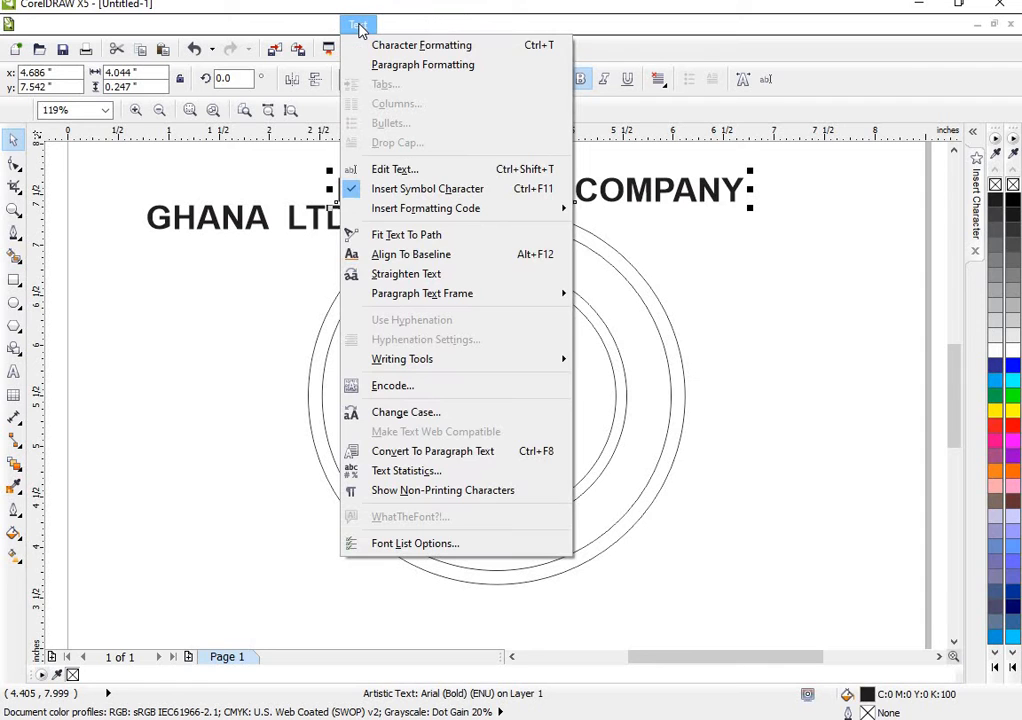
pyautogui.click(416, 235)
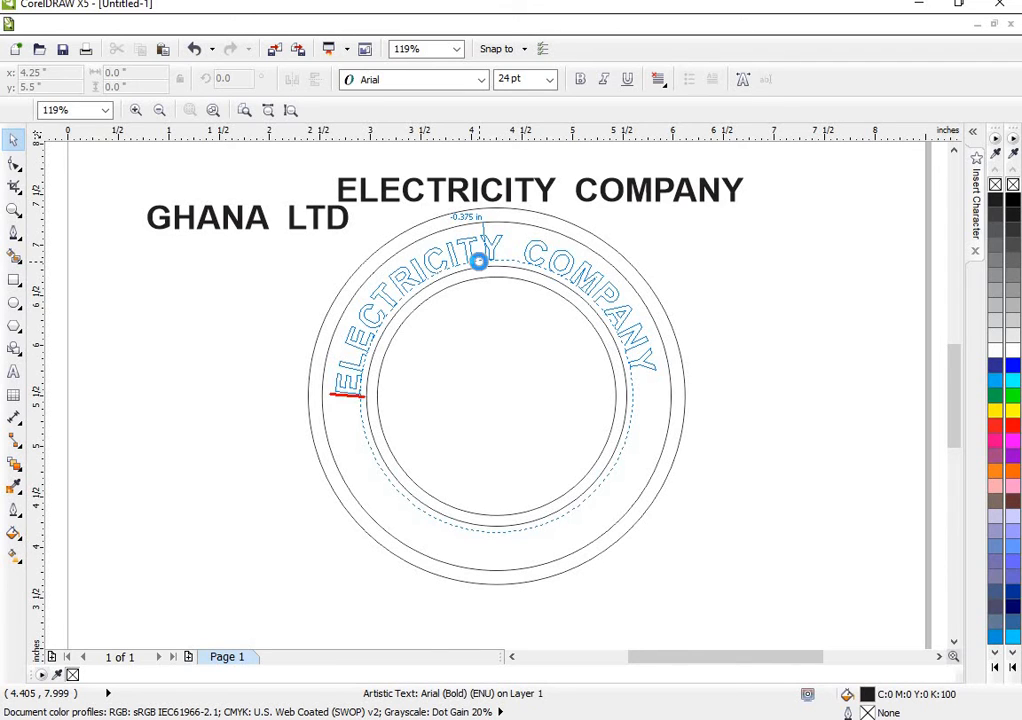
pyautogui.click(482, 264)
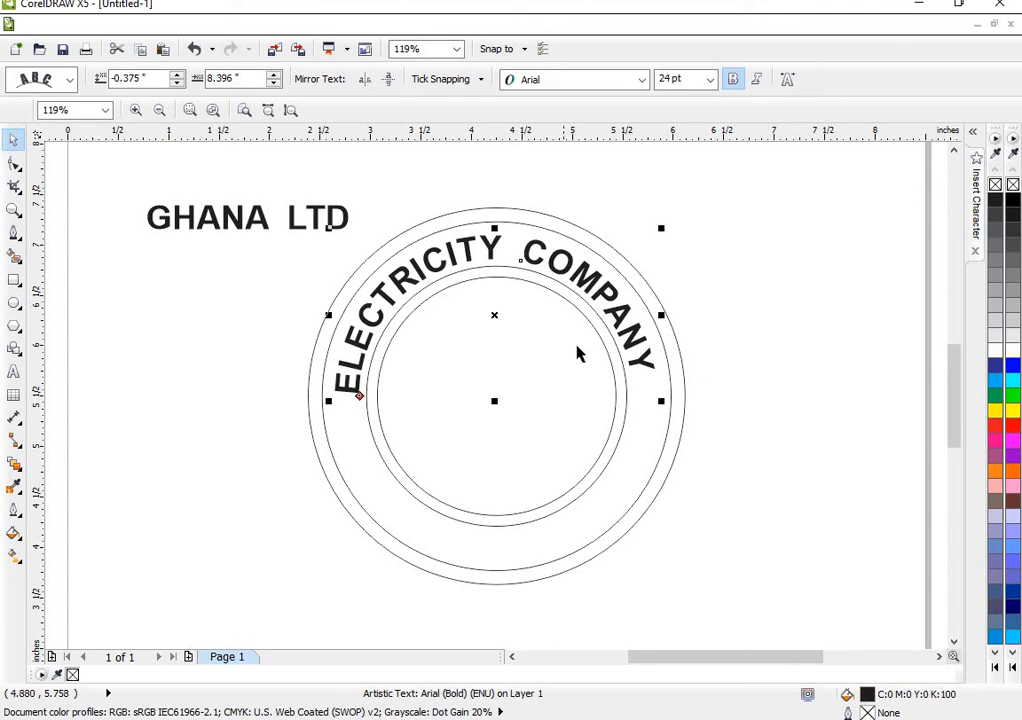
pyautogui.hotkey('ctrl', 'z')
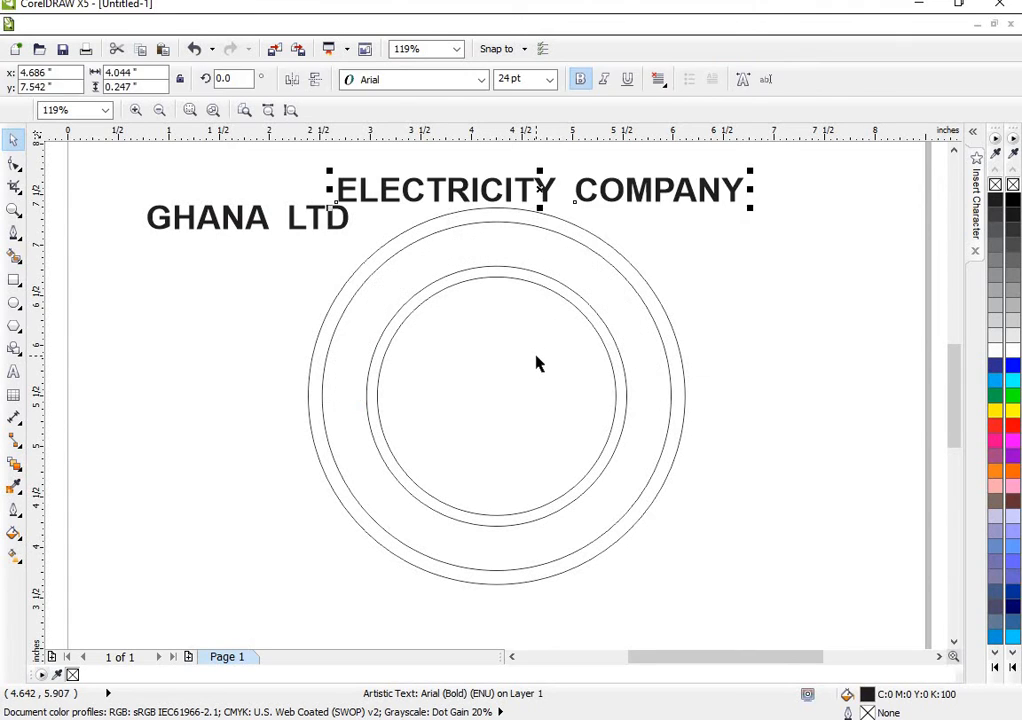
# - Set the font size of the ELECTRICITY COMPANY text to 27 pt
pyautogui.click(551, 81)
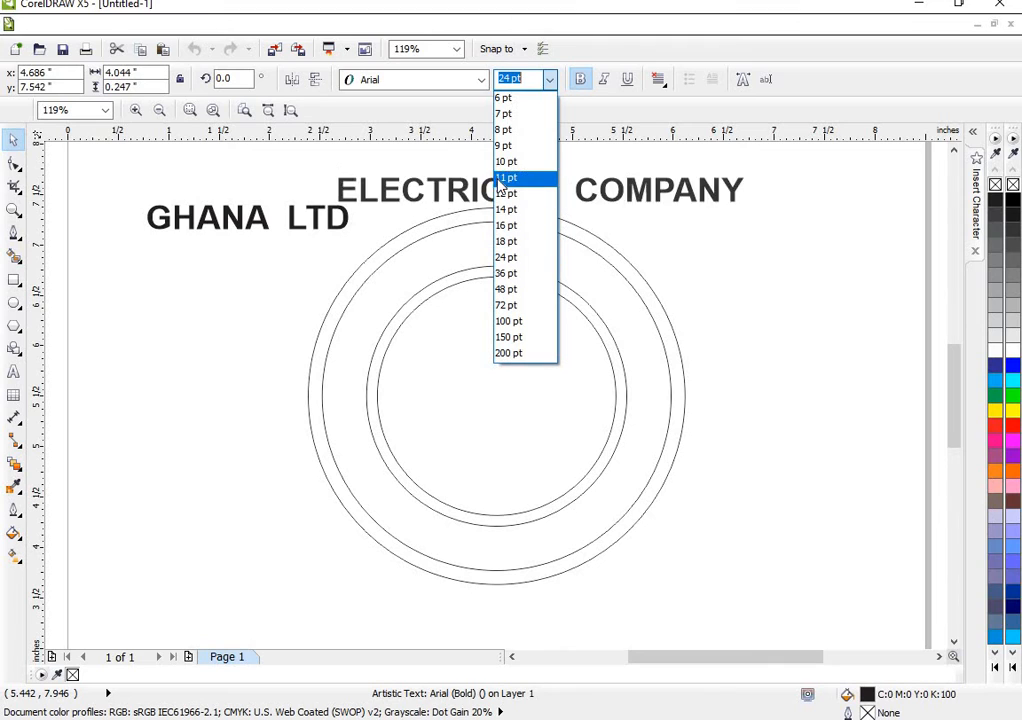
pyautogui.click(529, 80)
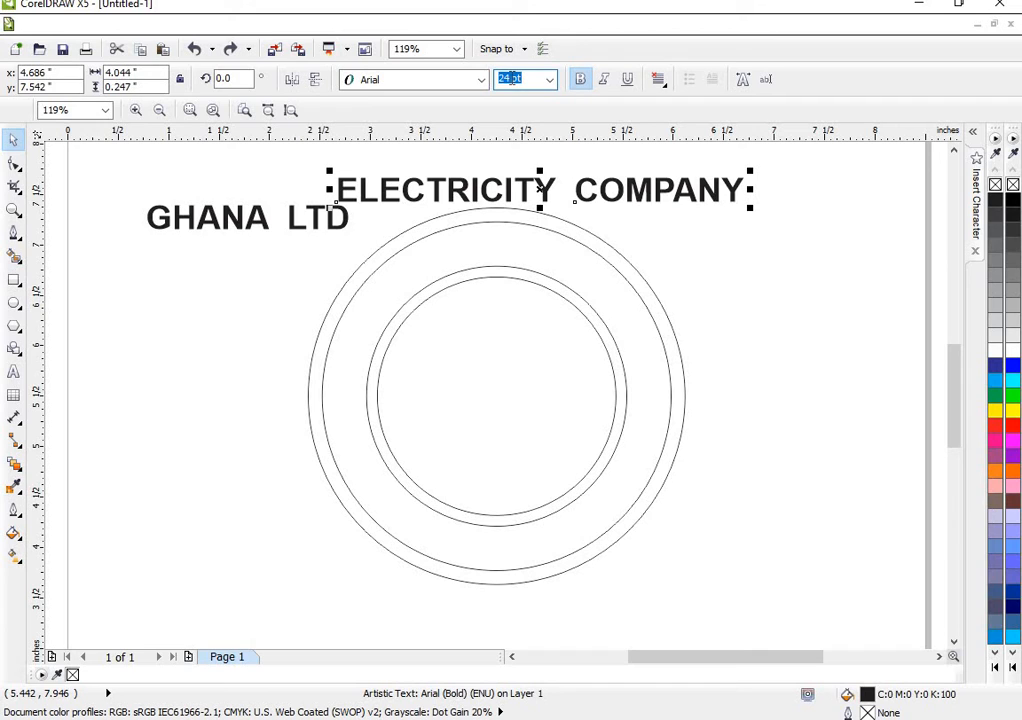
pyautogui.write('27')
pyautogui.press('Return')
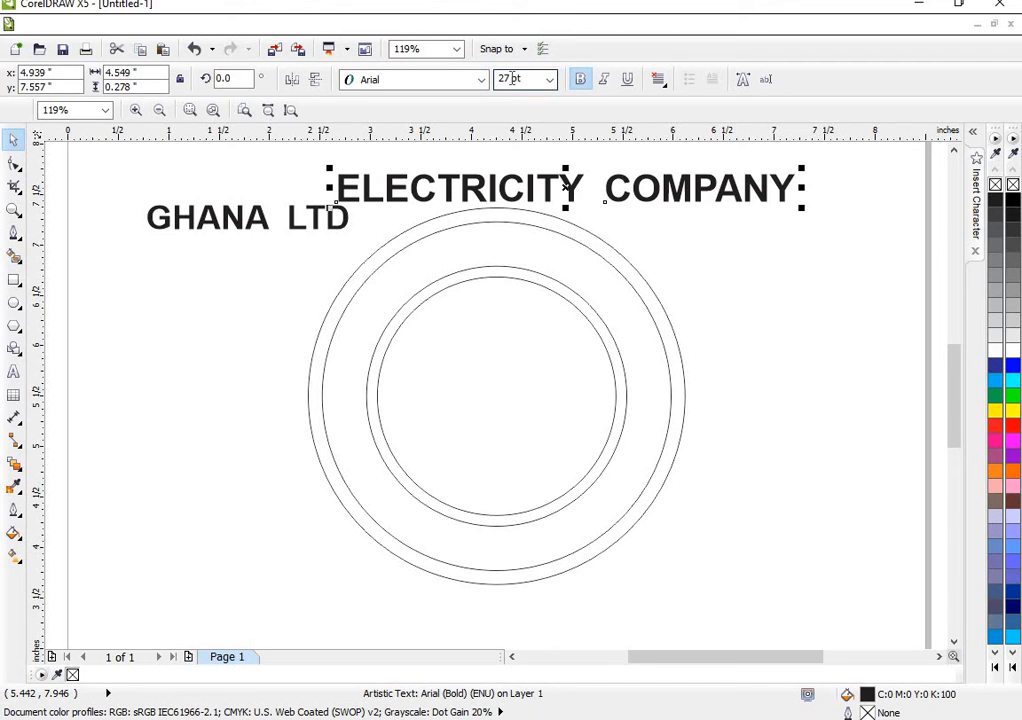
# - Fit ELECTRICITY COMPANY to a path along the upper ring between the second and third circles, at a -0.375 in offset
pyautogui.click(358, 25)
pyautogui.click(404, 234)
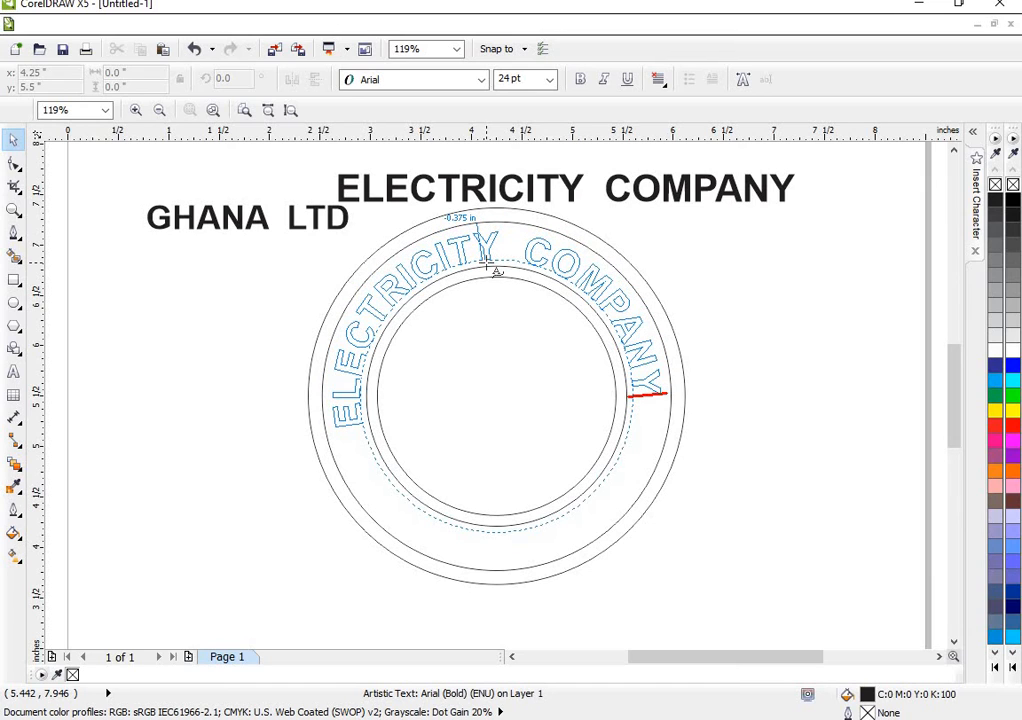
pyautogui.click(488, 264)
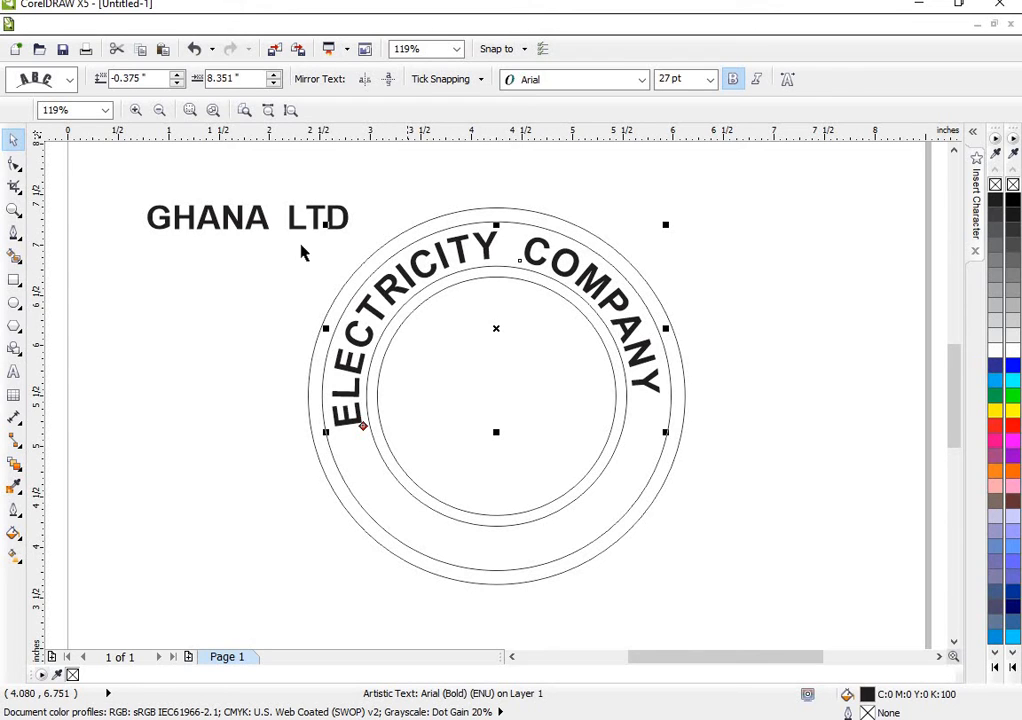
# - Move GHANA LTD just below the outermost circle and set its font size to 27 pt to match the curved text
pyautogui.click(240, 228)
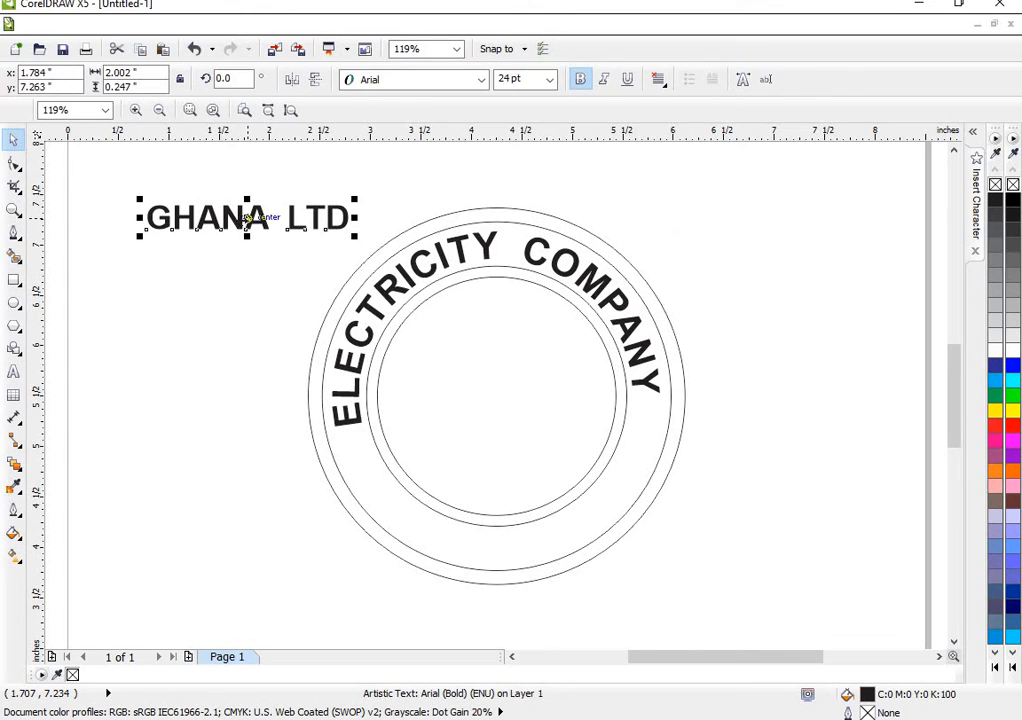
pyautogui.moveTo(246, 218); pyautogui.dragTo(505, 609)
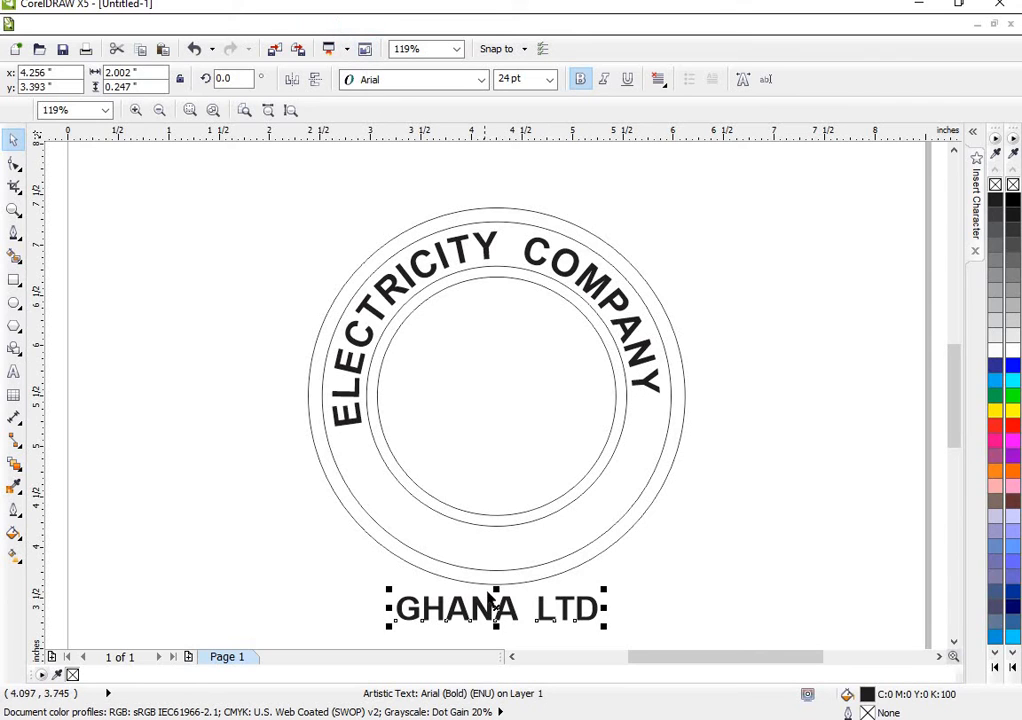
pyautogui.click(462, 257)
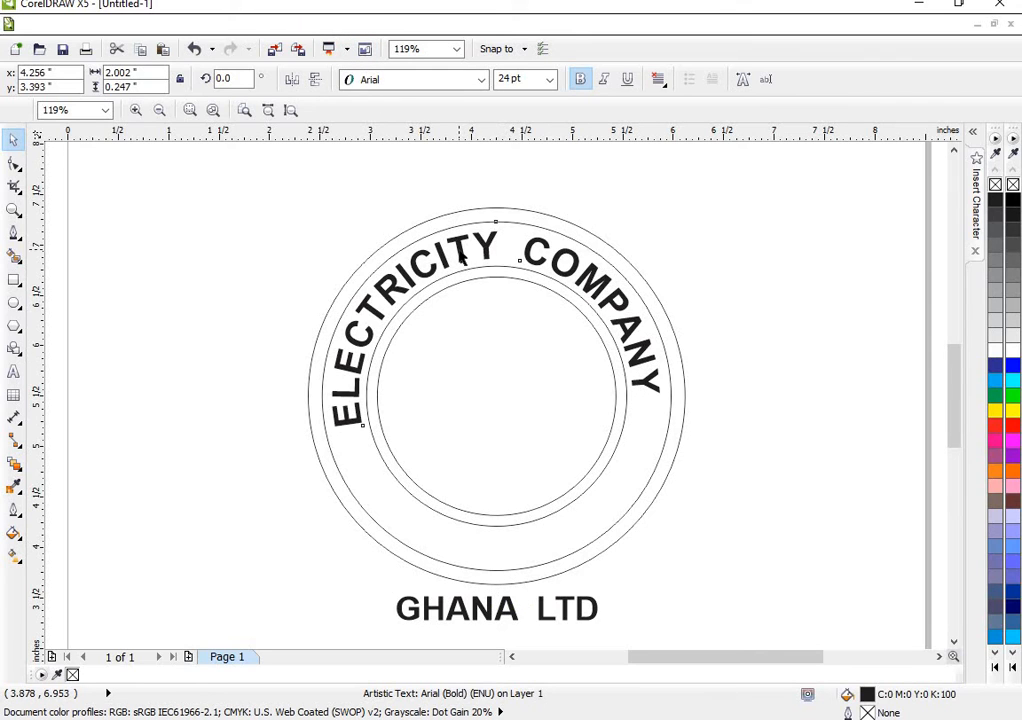
pyautogui.click(459, 251)
pyautogui.click(484, 605)
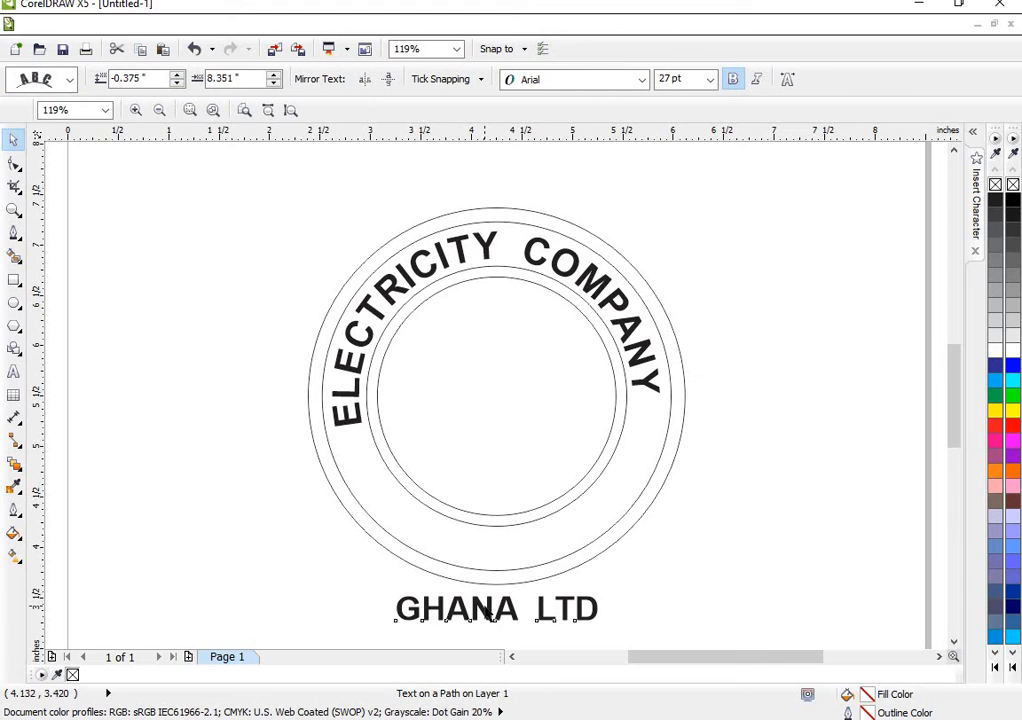
pyautogui.click(515, 78)
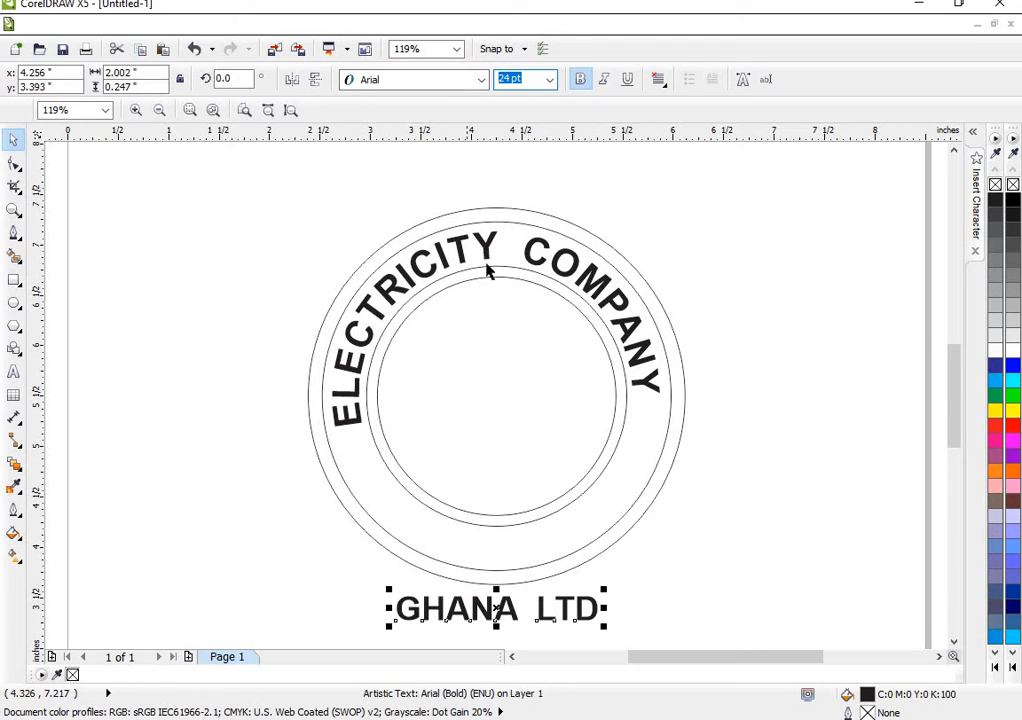
pyautogui.click(550, 82)
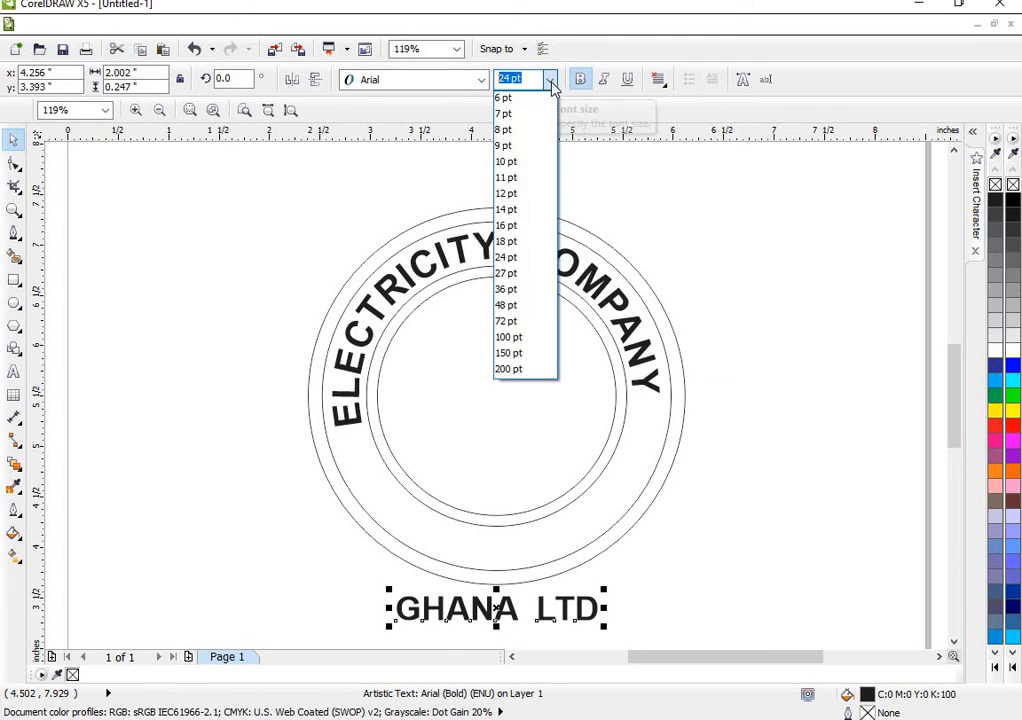
pyautogui.click(519, 274)
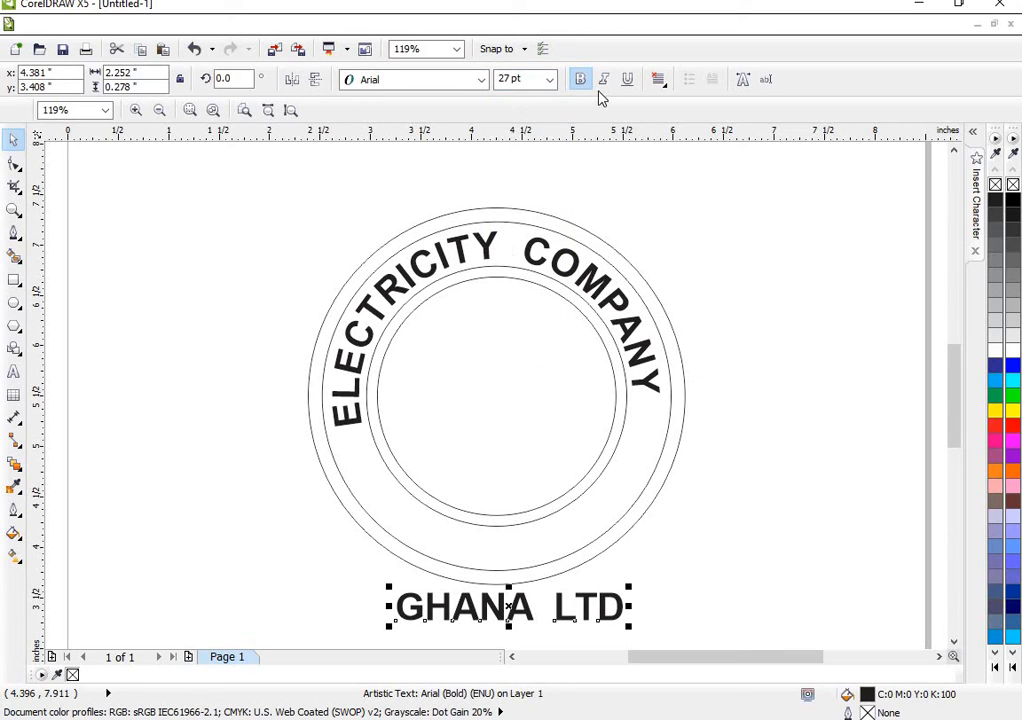
# - Fit GHANA LTD to the lower part of the ring at a -0.375 in offset and mirror it vertically and horizontally
pyautogui.click(358, 24)
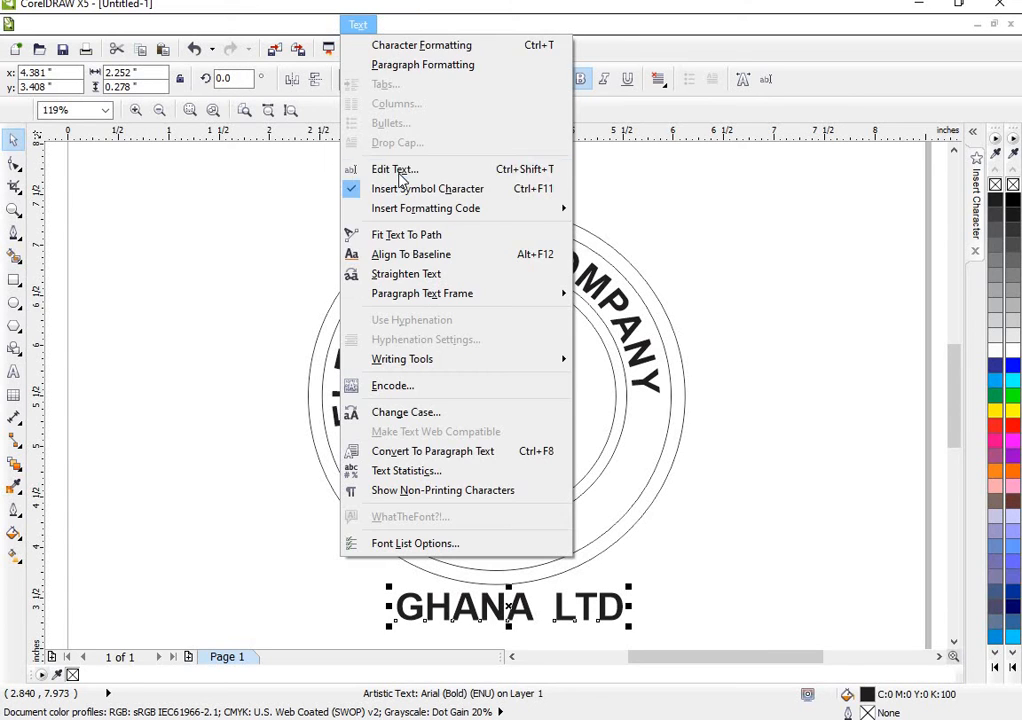
pyautogui.click(408, 233)
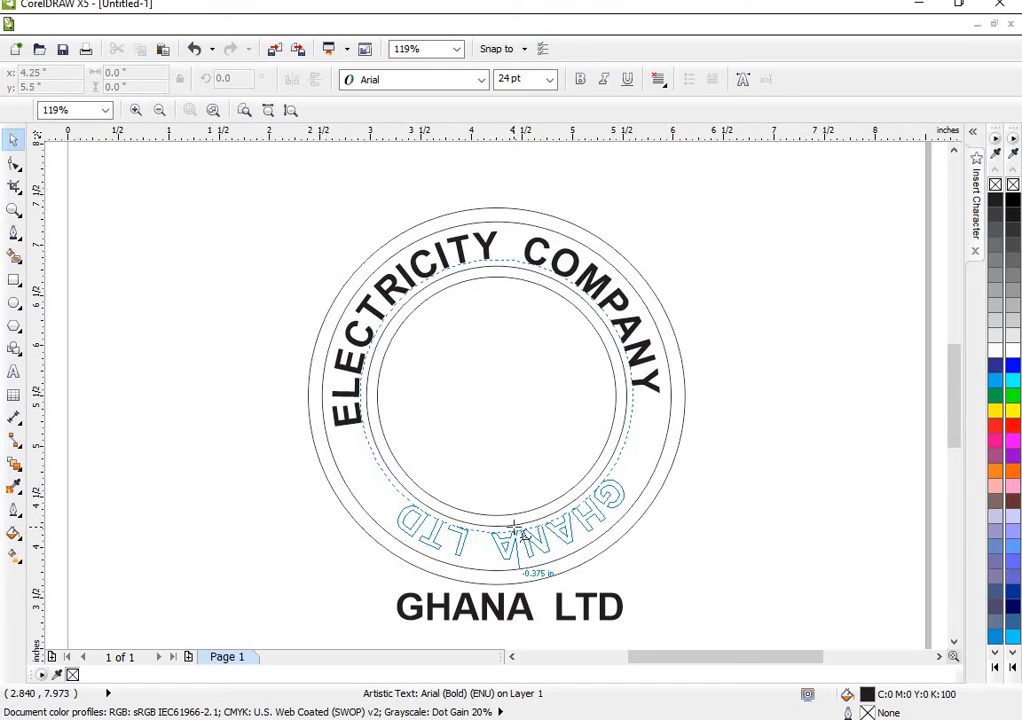
pyautogui.click(516, 532)
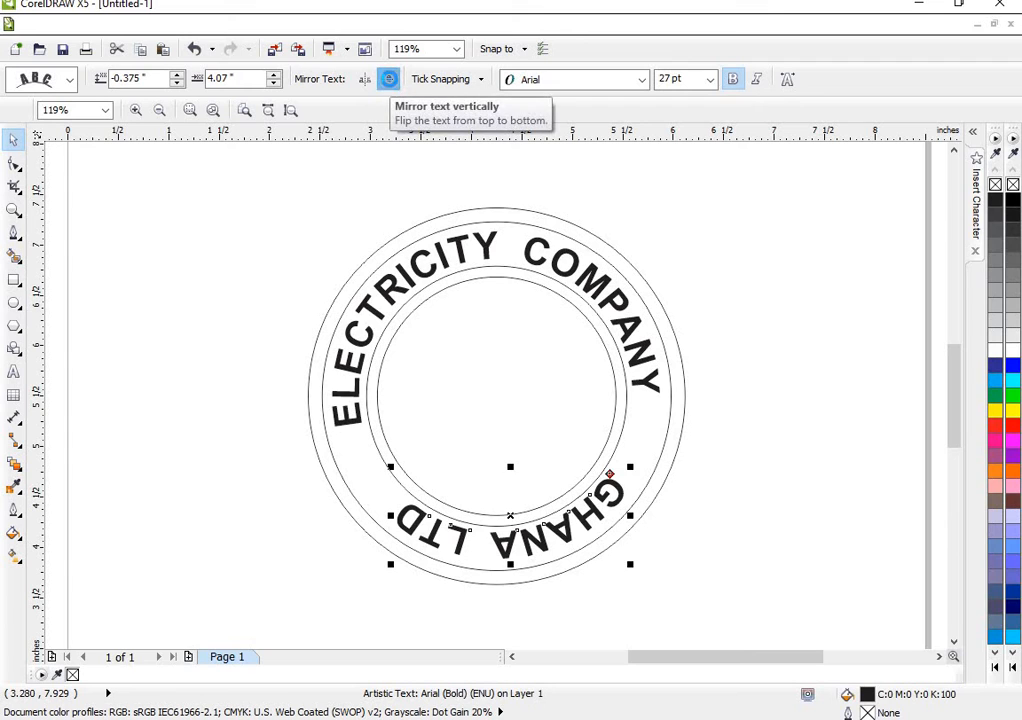
pyautogui.click(390, 84)
pyautogui.click(366, 81)
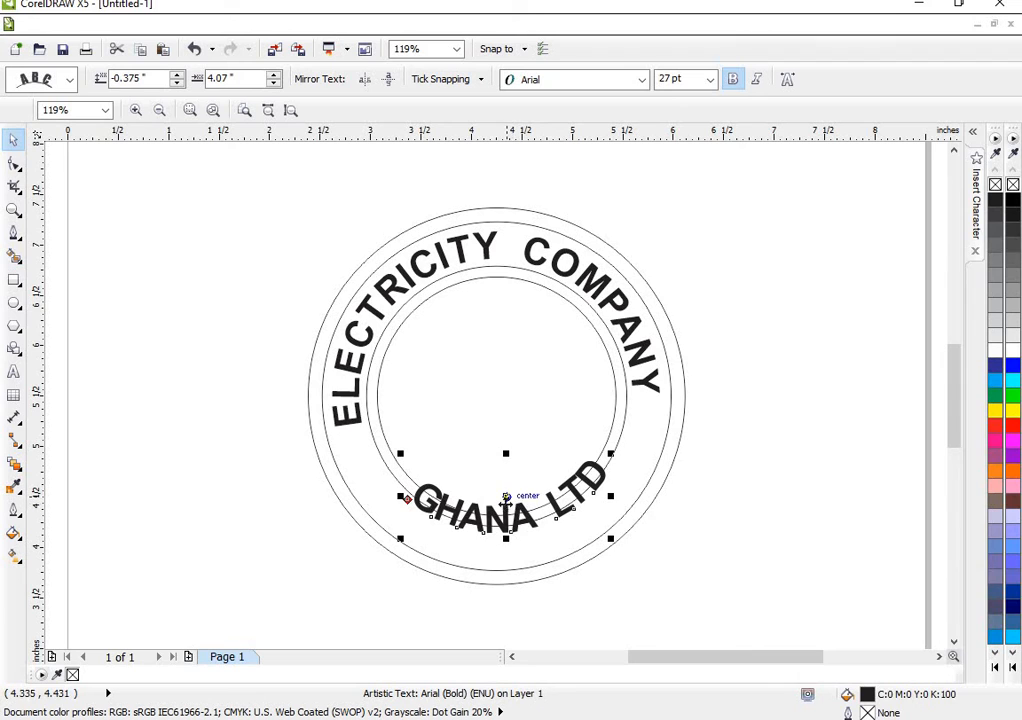
# - Shift GHANA LTD outward into the ring between the second and third circles, at a -0.125 in offset from its path
pyautogui.click(14, 212)
pyautogui.moveTo(271, 358); pyautogui.dragTo(556, 579)
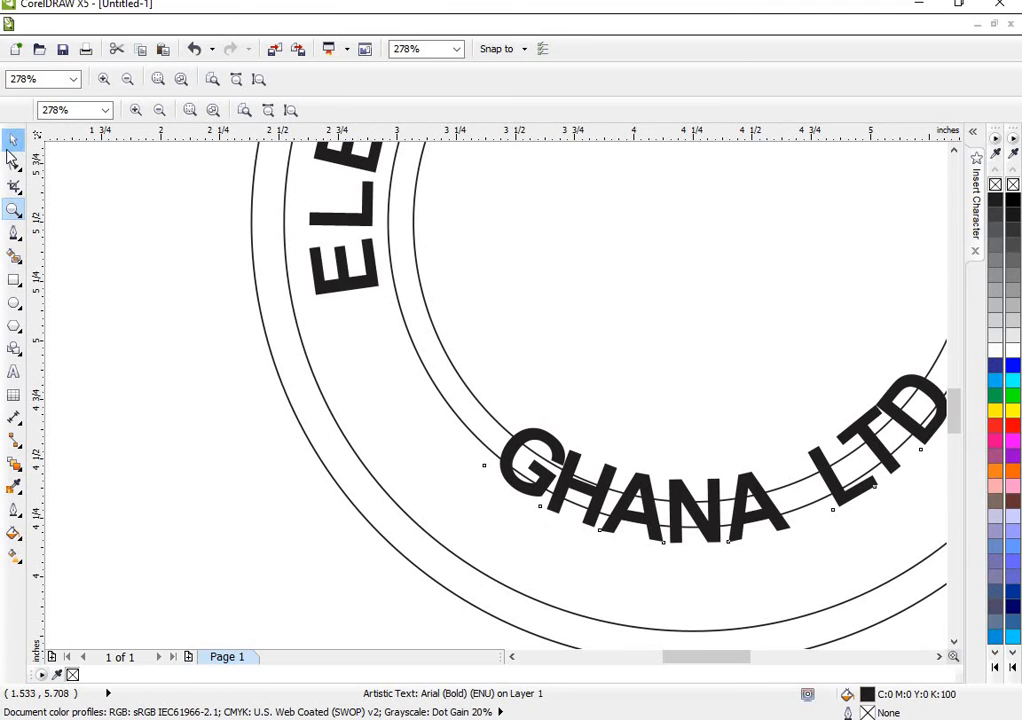
pyautogui.click(12, 145)
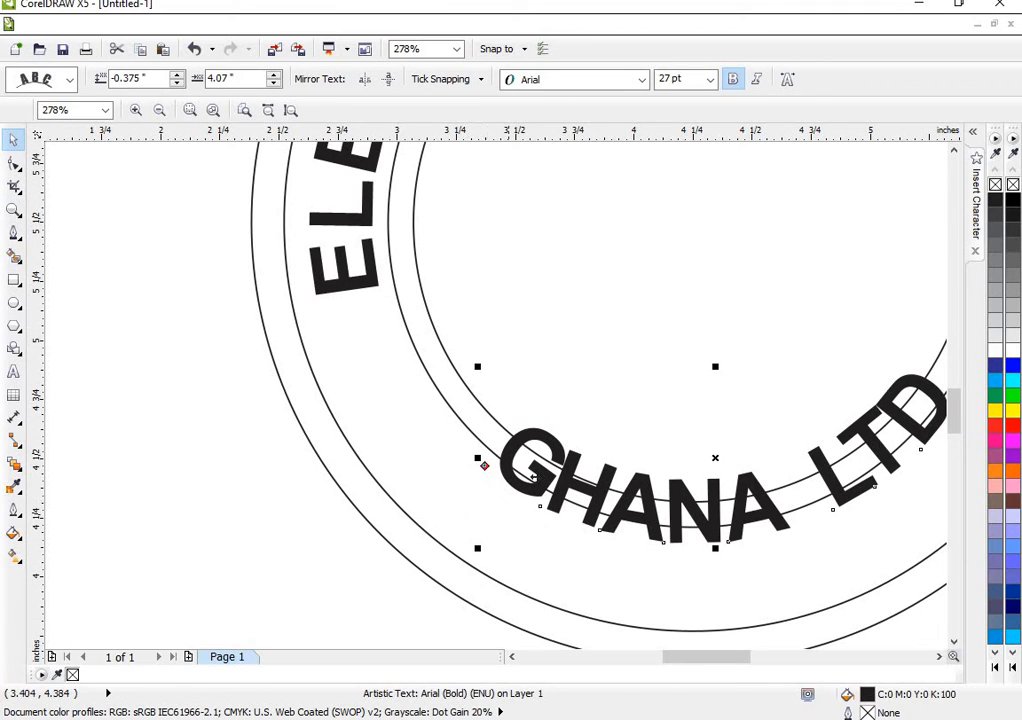
pyautogui.moveTo(541, 456); pyautogui.dragTo(516, 472)
pyautogui.moveTo(692, 595); pyautogui.dragTo(692, 605)
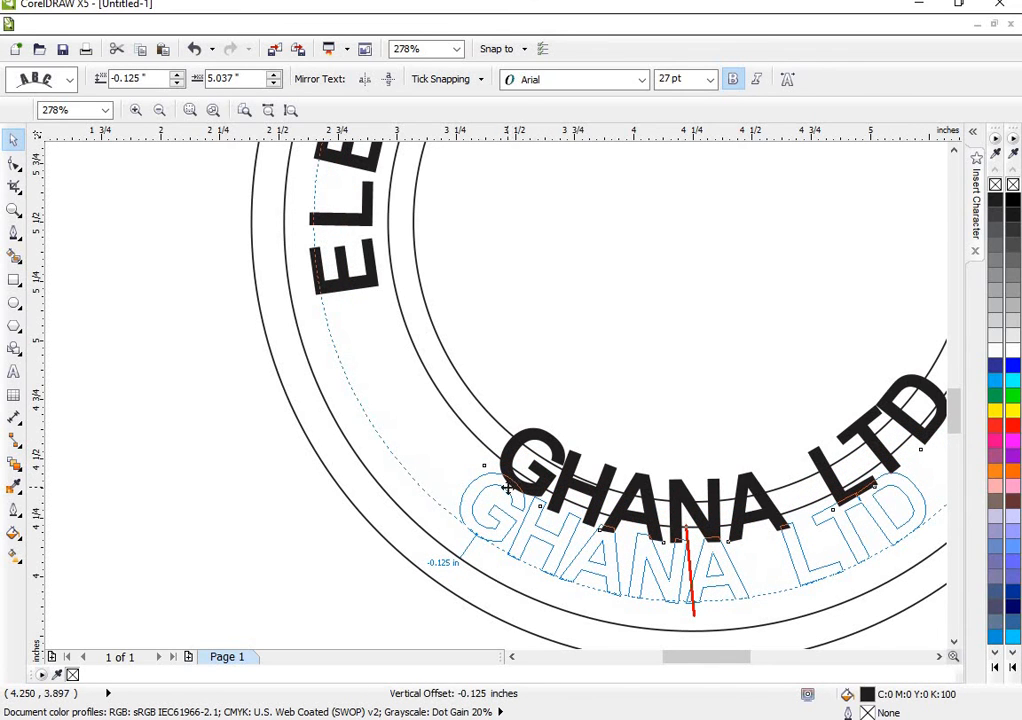
pyautogui.moveTo(505, 490); pyautogui.dragTo(468, 513)
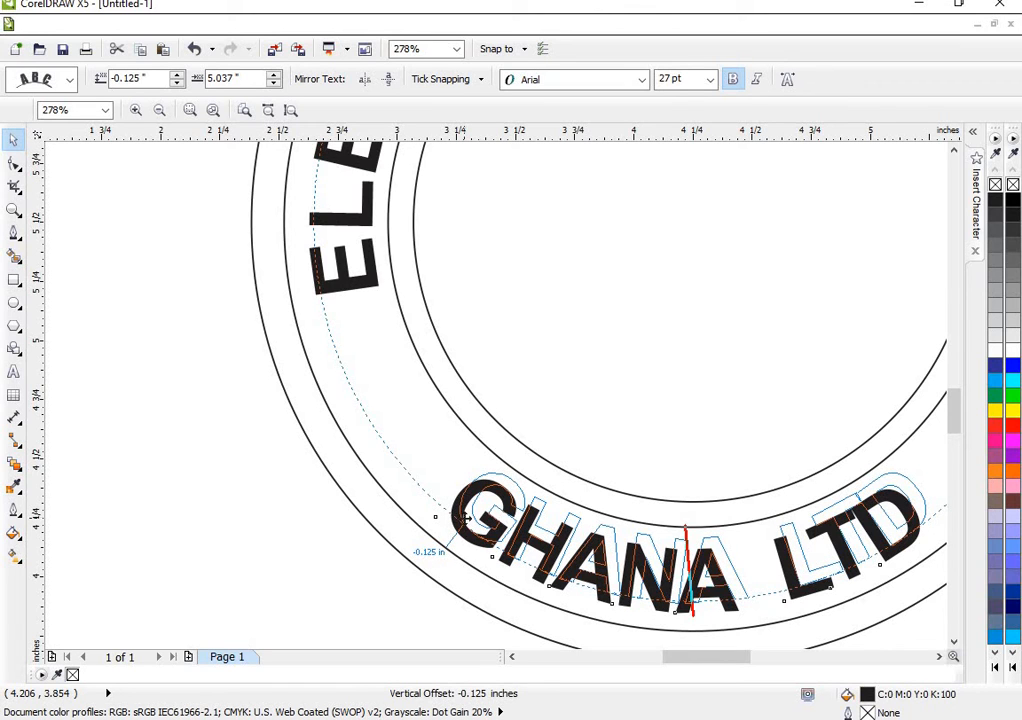
pyautogui.moveTo(463, 516)
pyautogui.mouseDown()
pyautogui.moveTo(476, 502)
pyautogui.moveTo(450, 516)
pyautogui.mouseUp()
# - Refine GHANA LTD's placement within the lower ring to an offset of about -0.092 in from its path
pyautogui.click(14, 209)
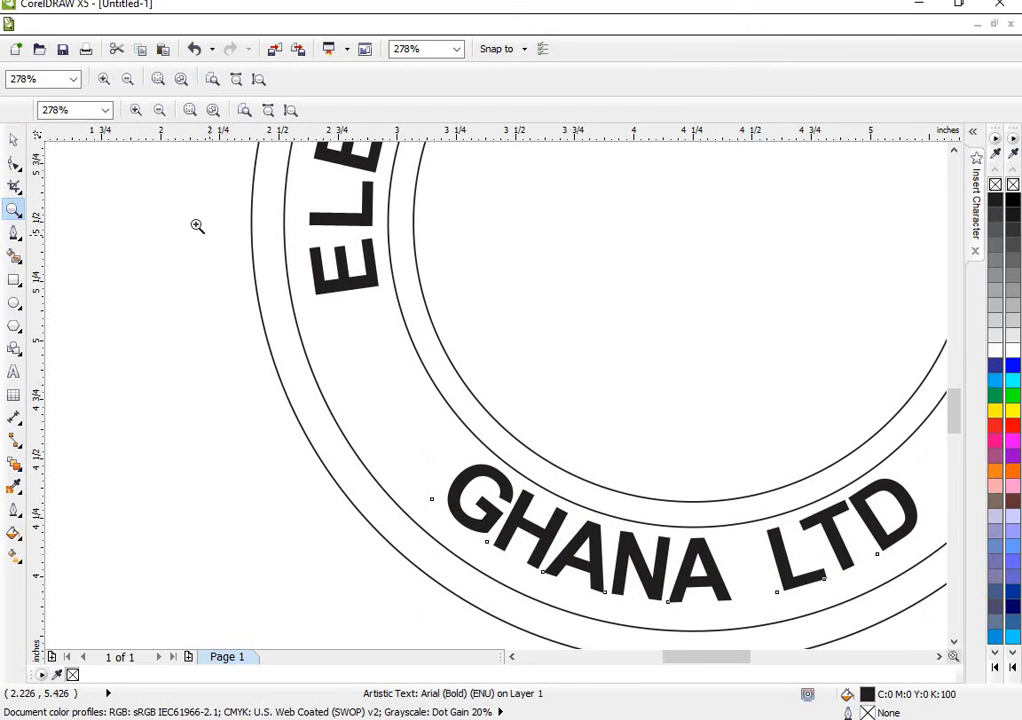
pyautogui.moveTo(164, 206); pyautogui.dragTo(616, 597)
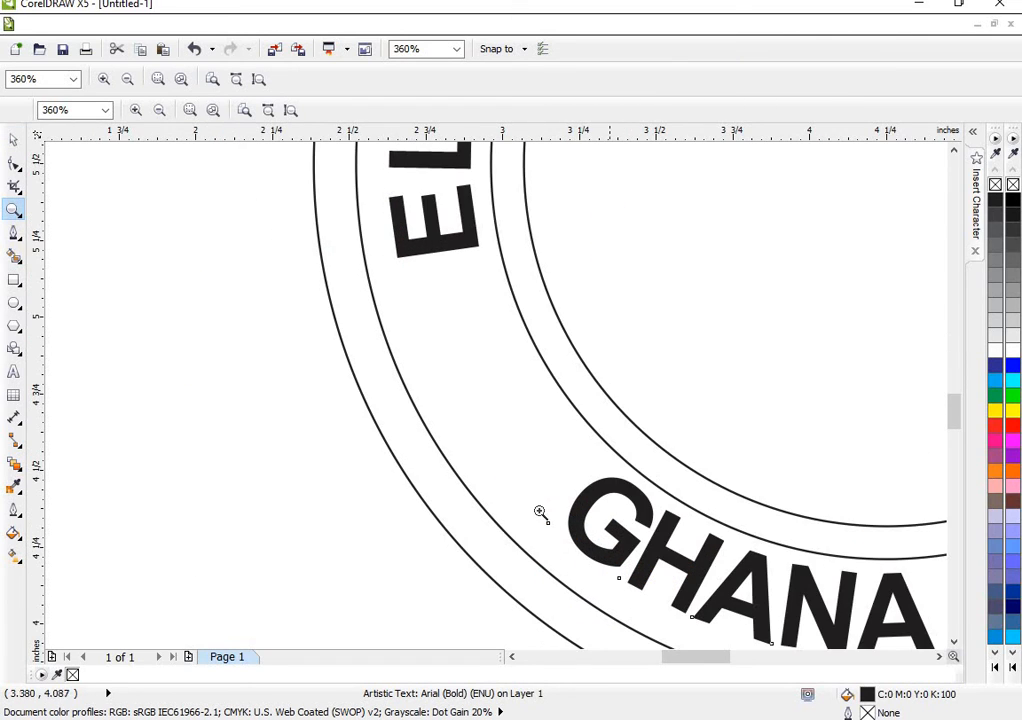
pyautogui.click(13, 140)
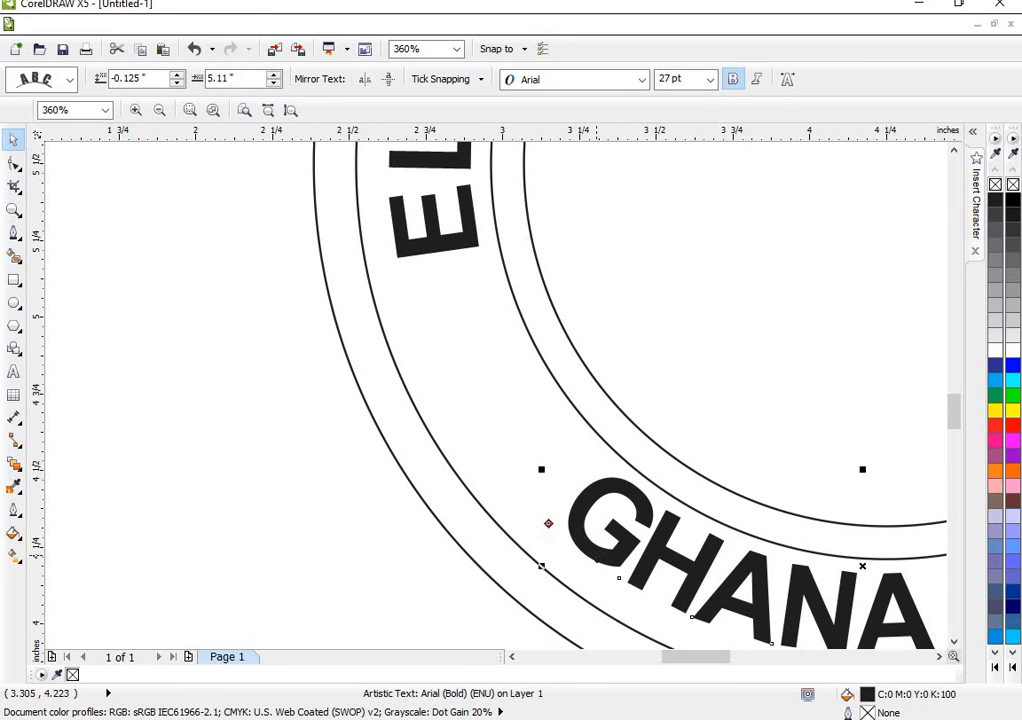
pyautogui.moveTo(548, 522); pyautogui.dragTo(578, 552)
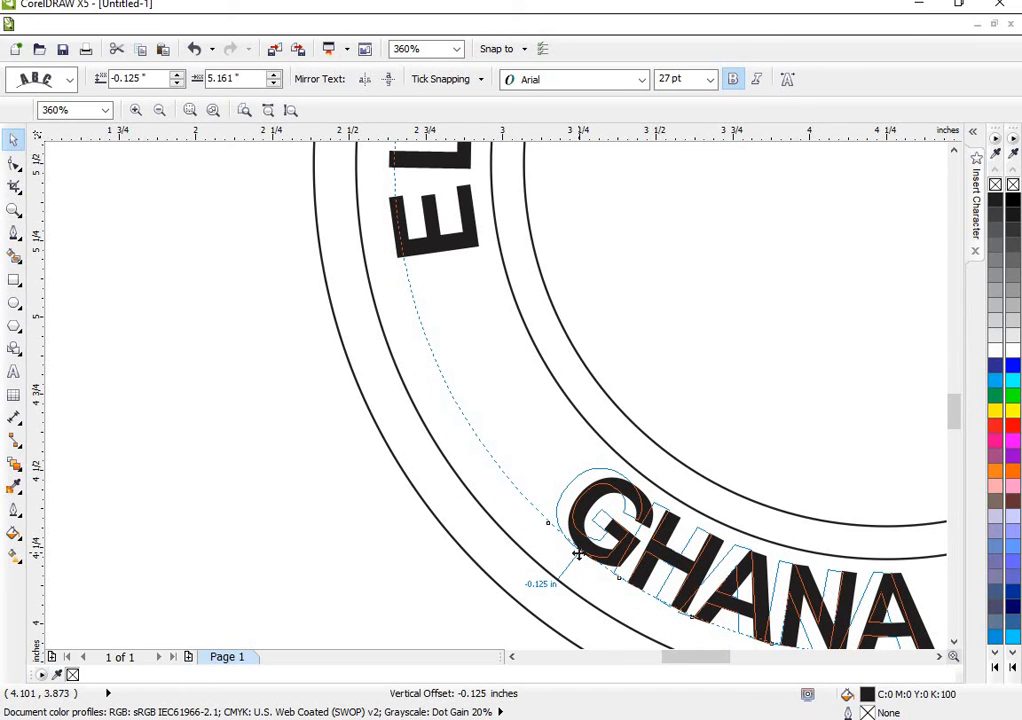
pyautogui.moveTo(578, 552); pyautogui.dragTo(573, 548)
pyautogui.moveTo(564, 538); pyautogui.dragTo(568, 547)
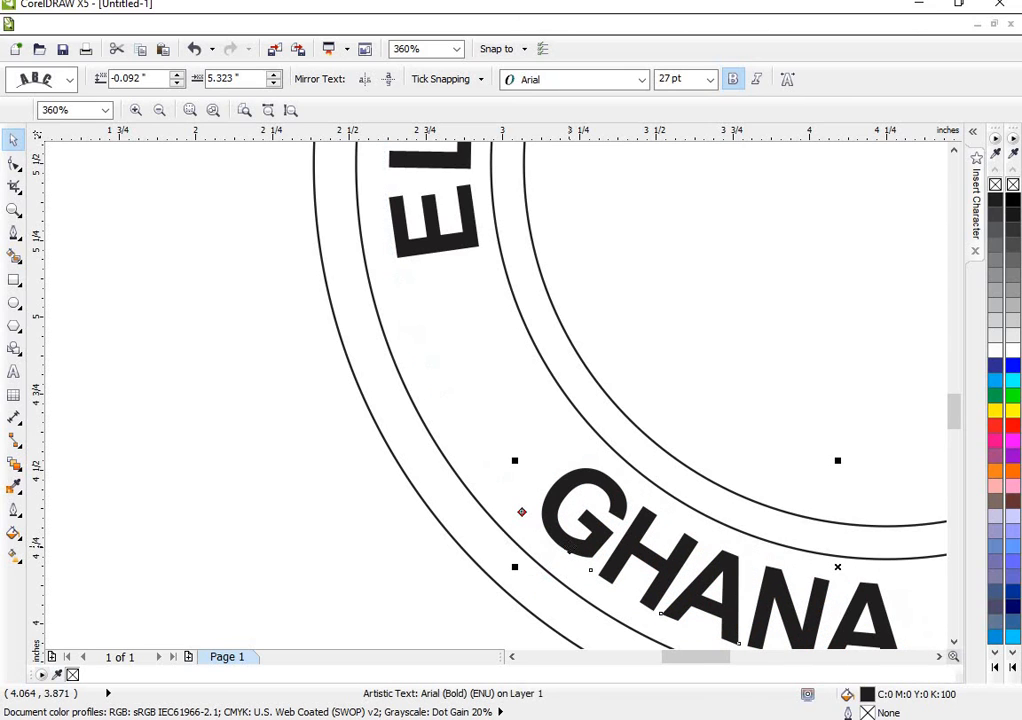
# - Slide GHANA LTD along its path to about 4.998 in so it sits roughly centred at the bottom of the ring
pyautogui.click(272, 111)
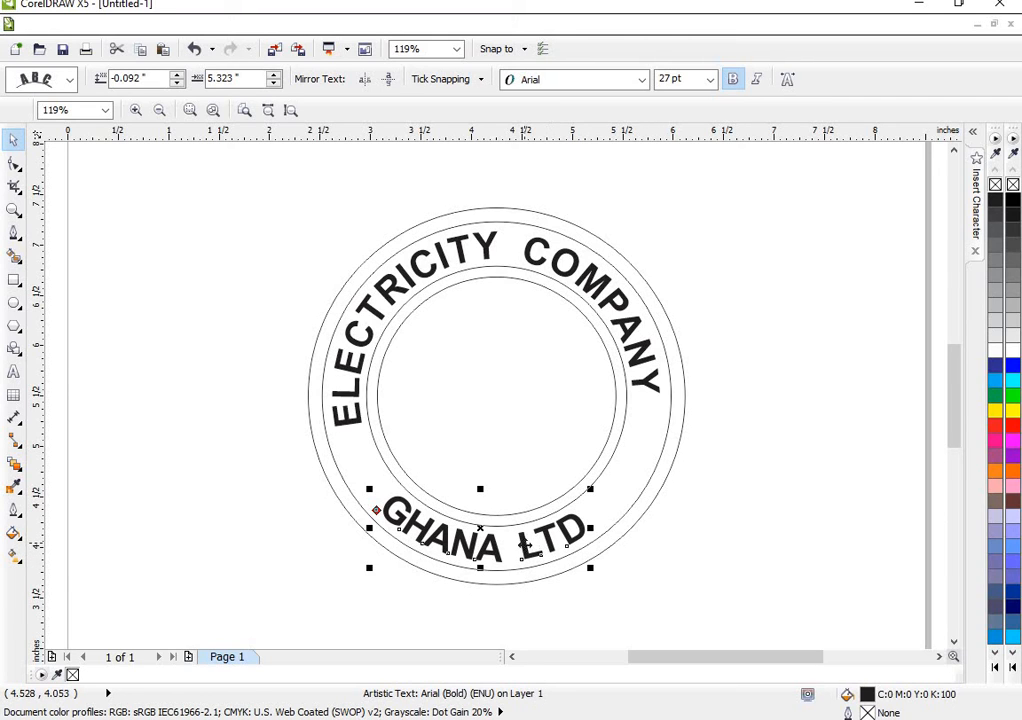
pyautogui.click(525, 548)
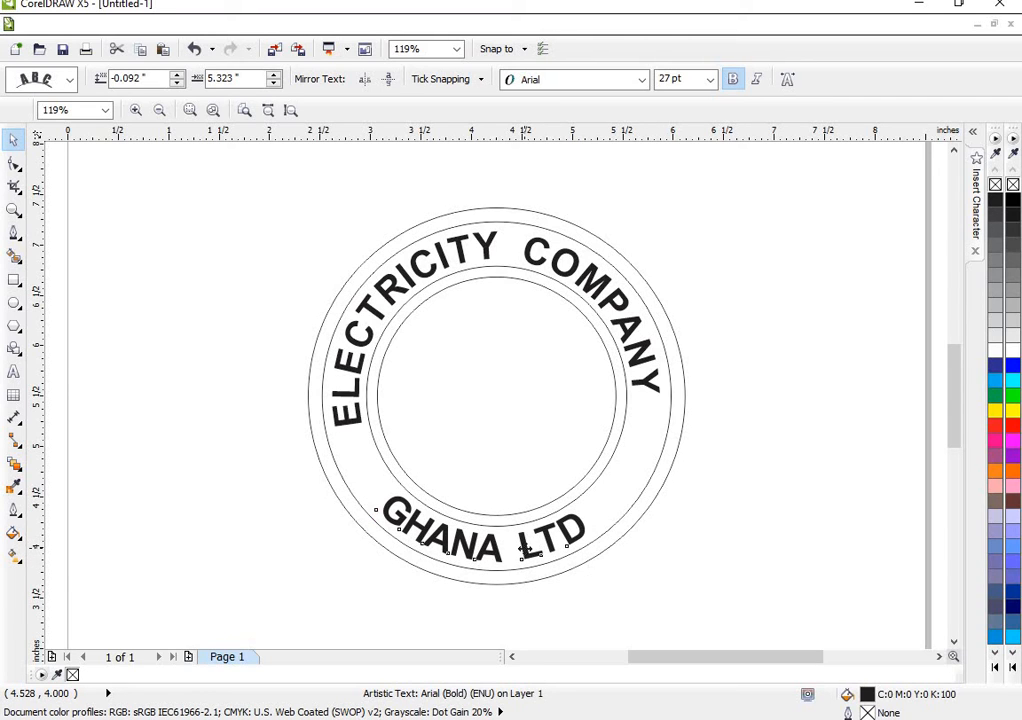
pyautogui.moveTo(527, 548); pyautogui.dragTo(561, 536)
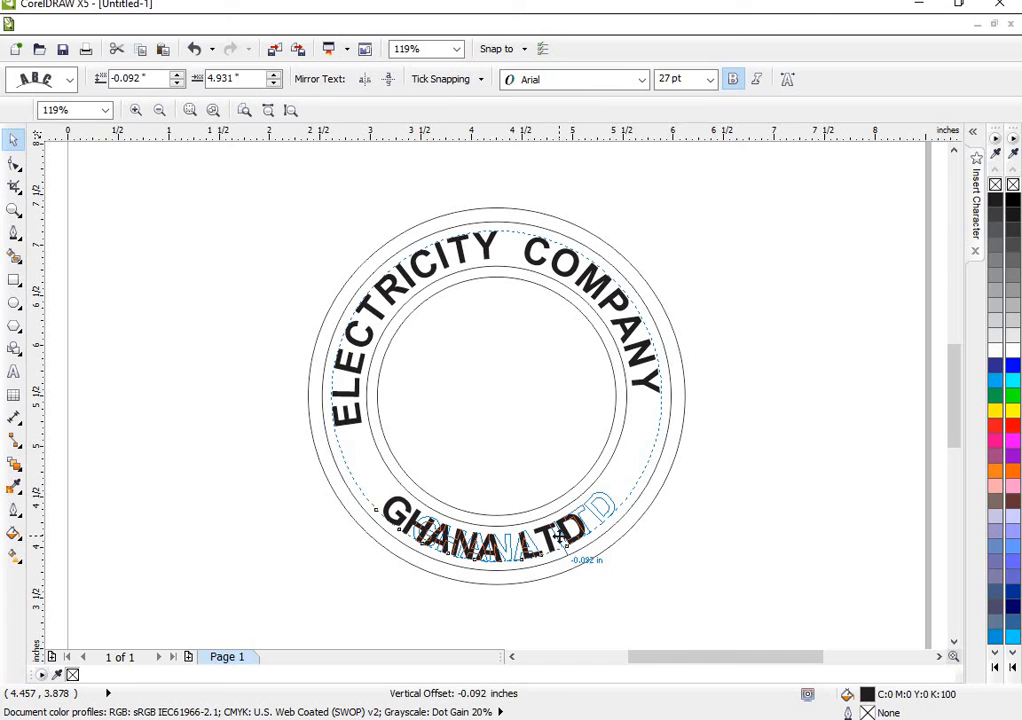
pyautogui.moveTo(562, 537); pyautogui.dragTo(551, 541)
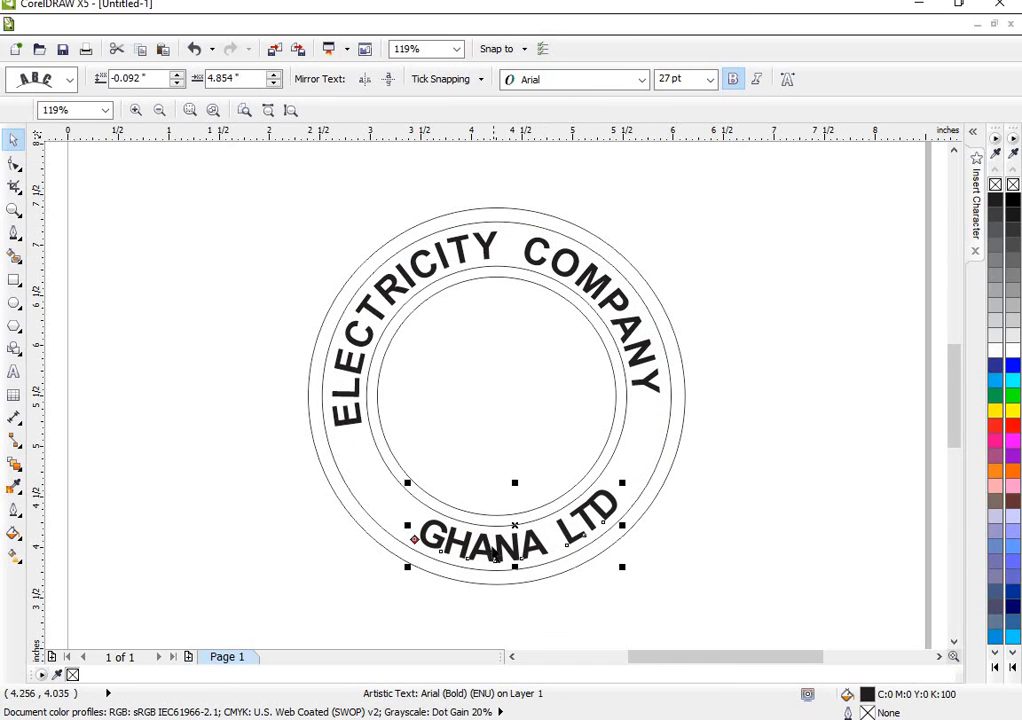
pyautogui.moveTo(488, 547); pyautogui.dragTo(519, 560)
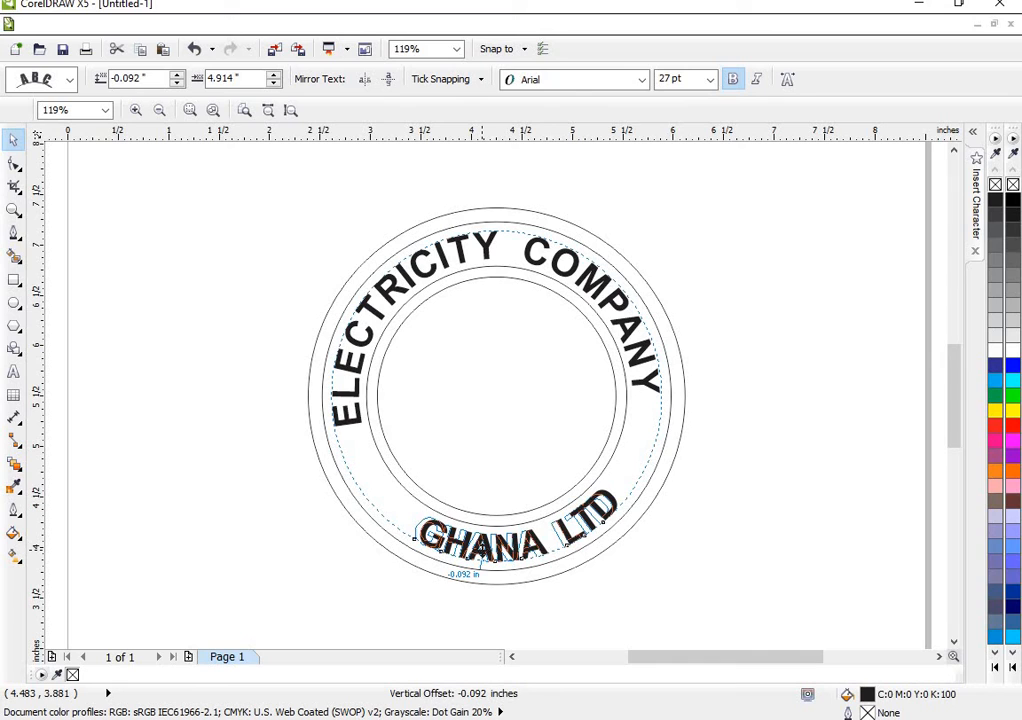
pyautogui.moveTo(482, 548); pyautogui.dragTo(478, 553)
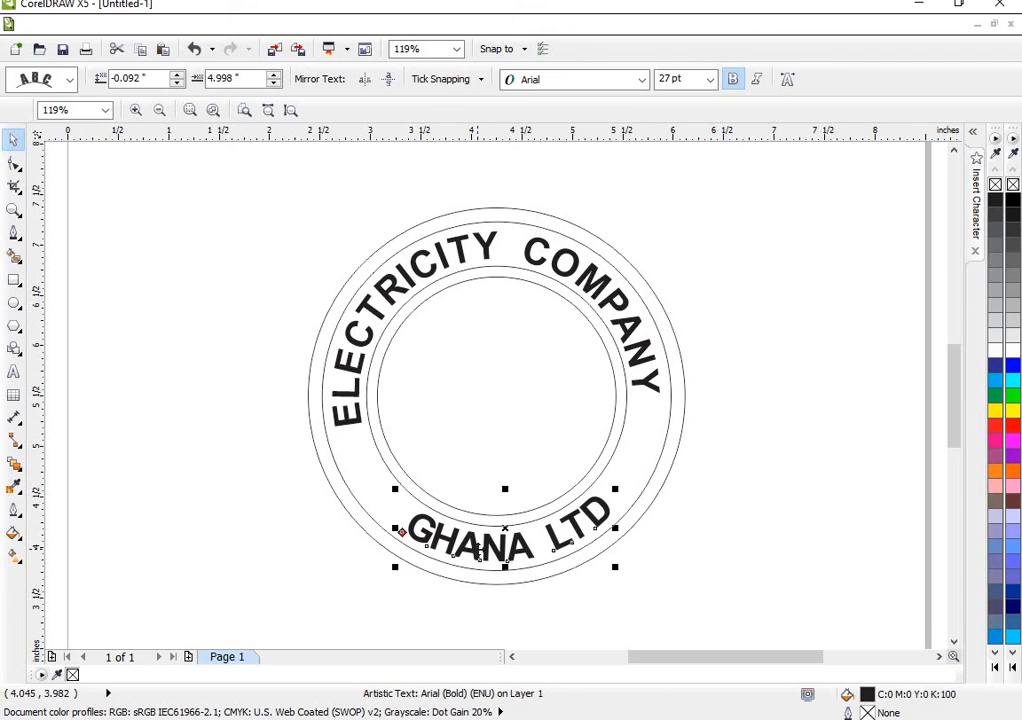
pyautogui.click(376, 294)
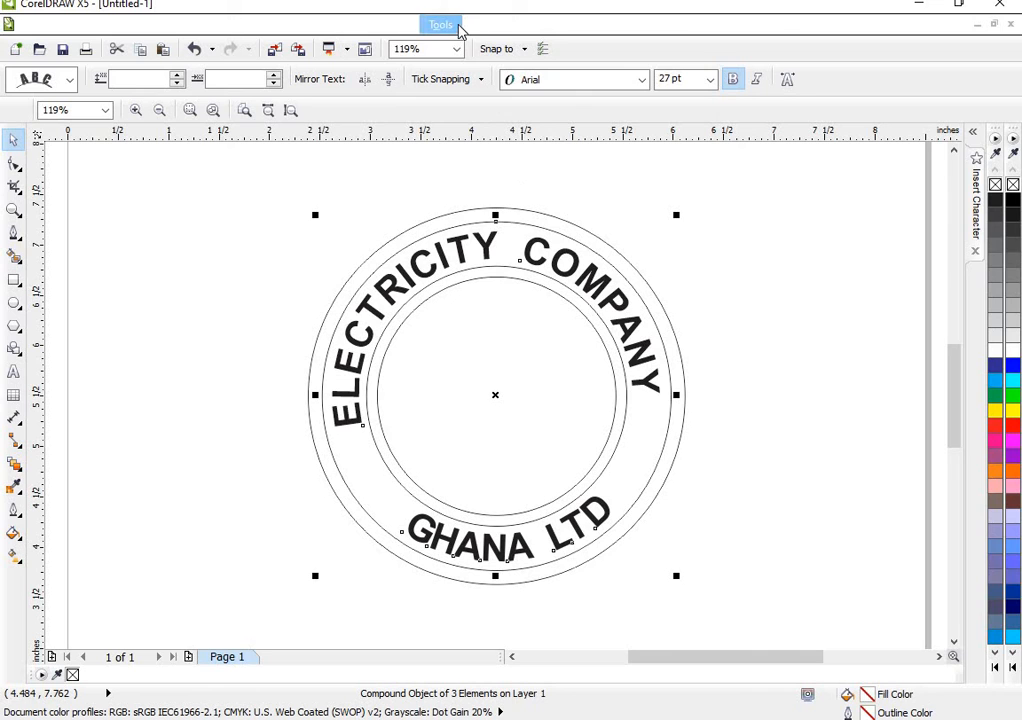
pyautogui.click(388, 25)
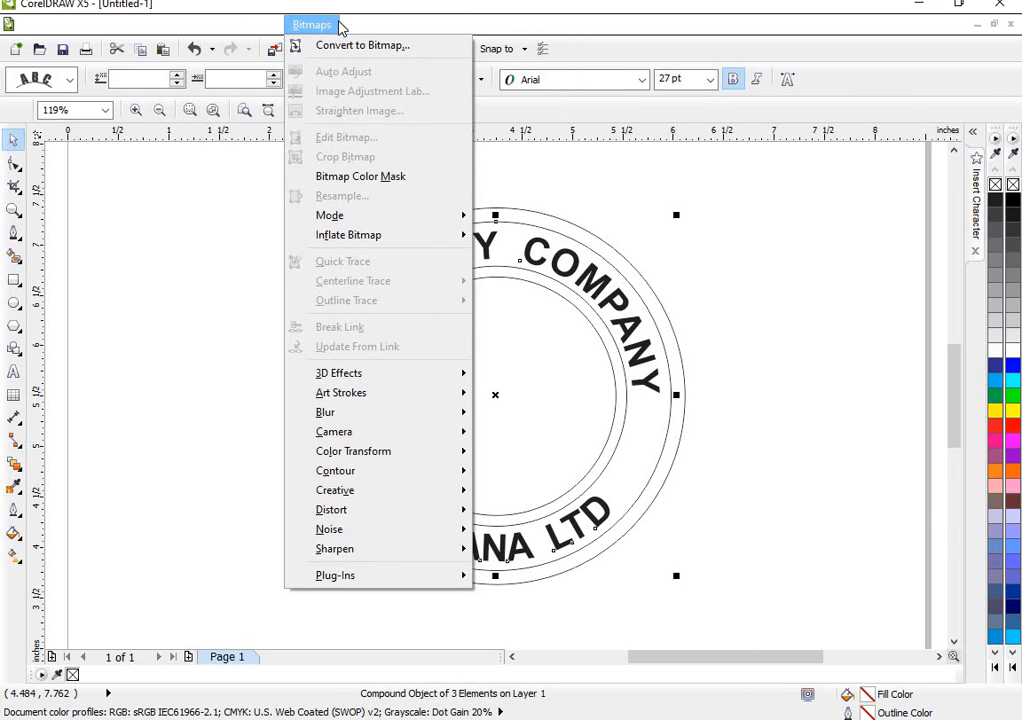
pyautogui.moveTo(356, 25)
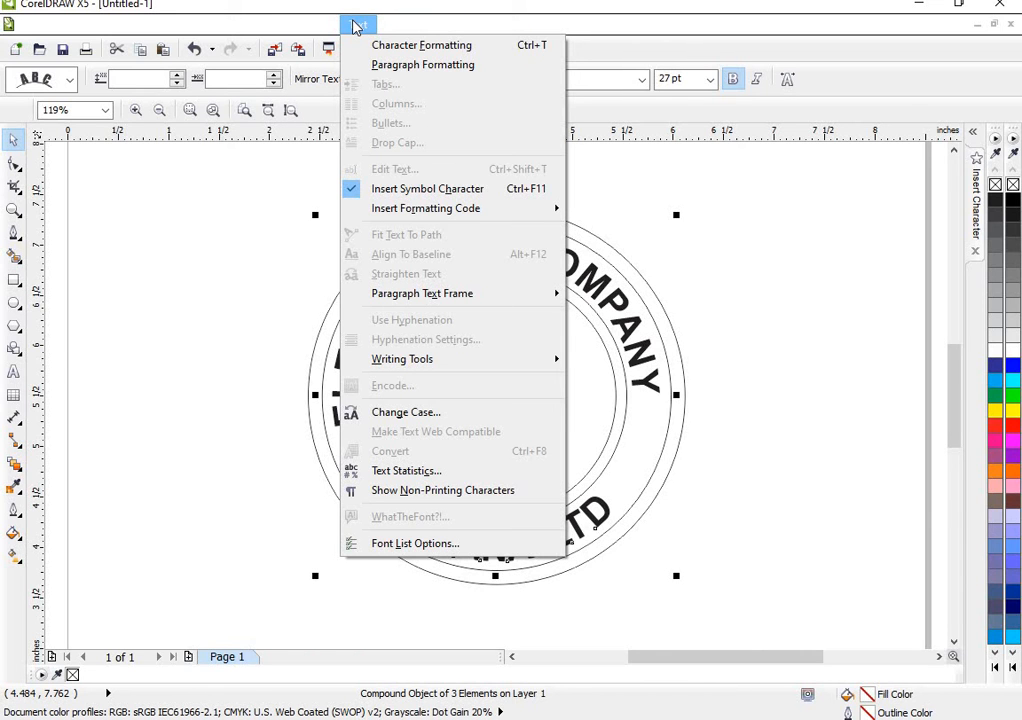
pyautogui.moveTo(311, 26)
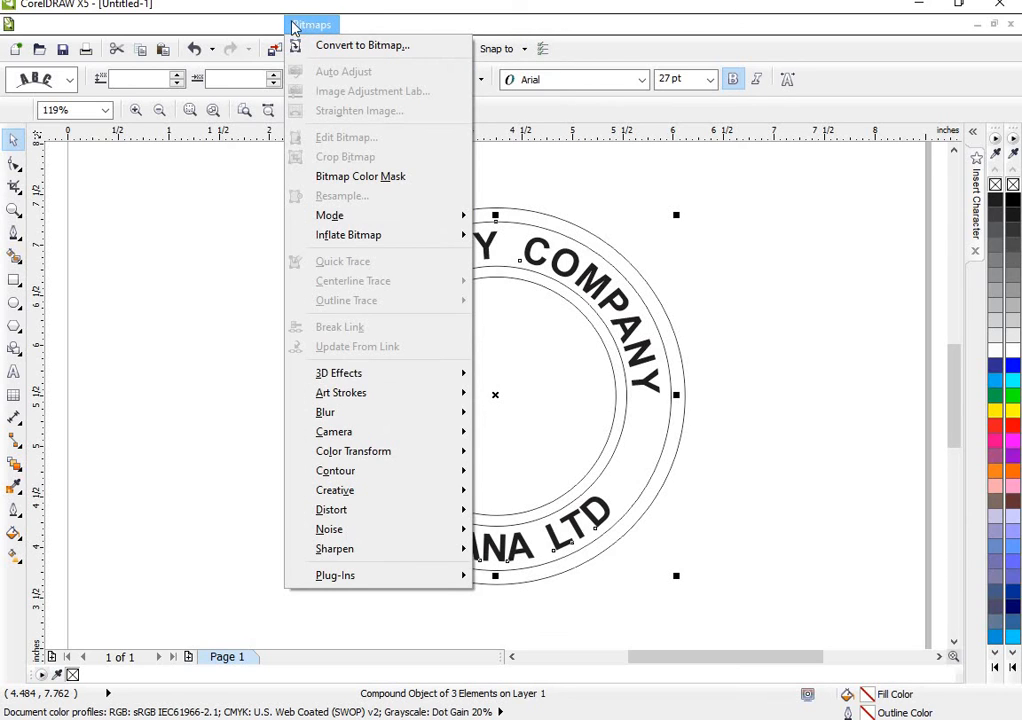
pyautogui.moveTo(220, 27)
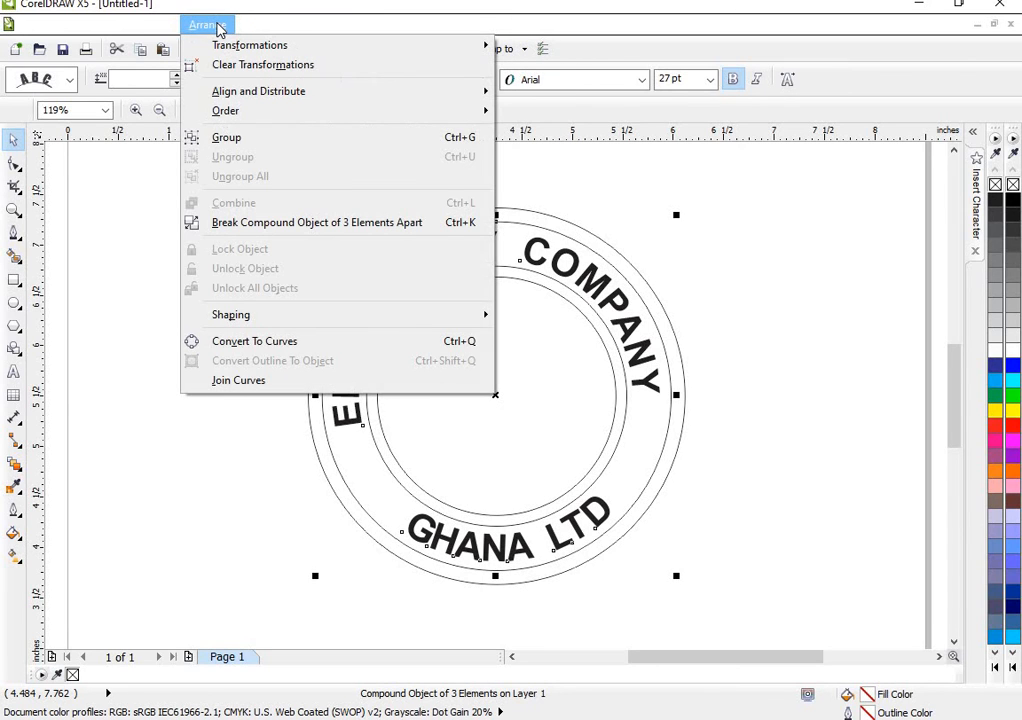
pyautogui.click(500, 426)
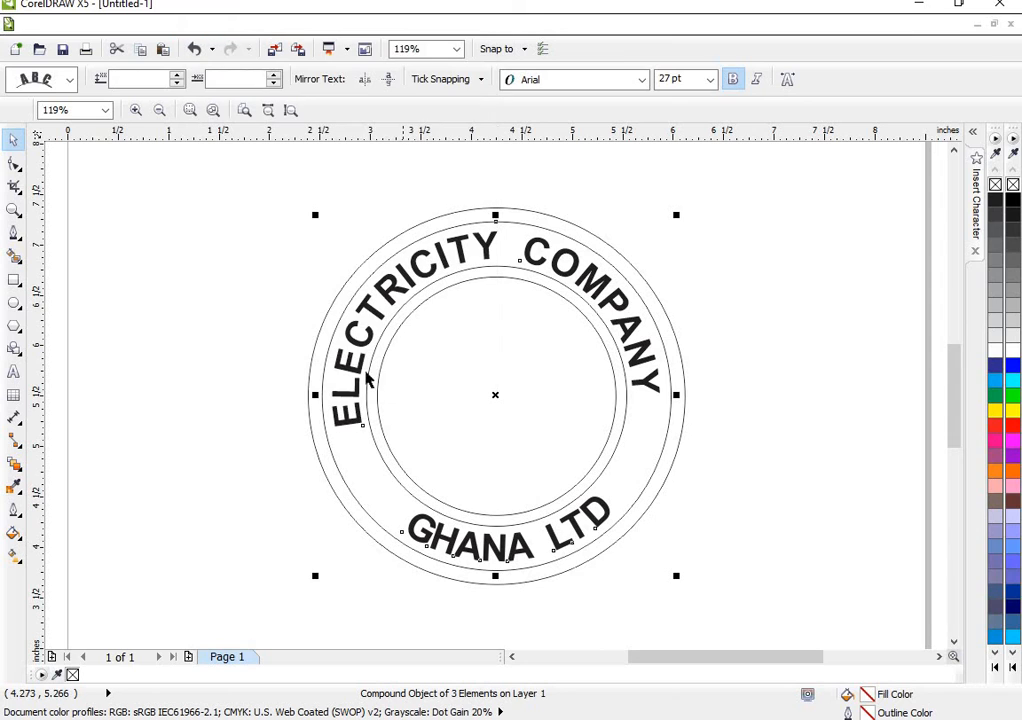
# - Try to pull ELECTRICITY COMPANY out of the ring to a 0.625 in offset from its path, and undo the move
pyautogui.click(355, 361)
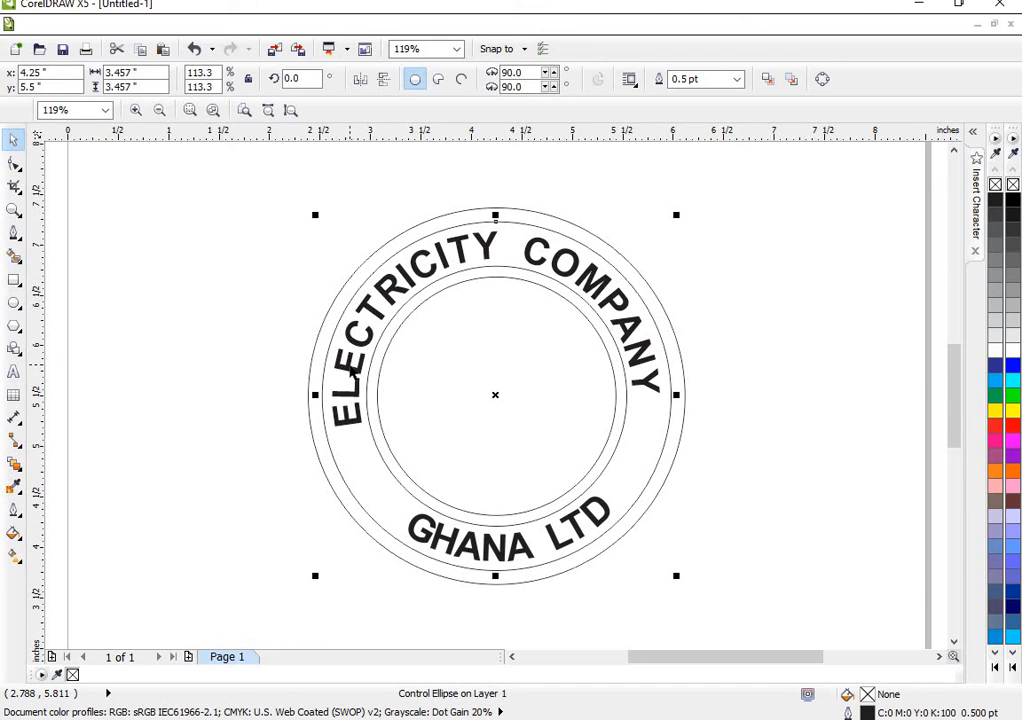
pyautogui.click(349, 373)
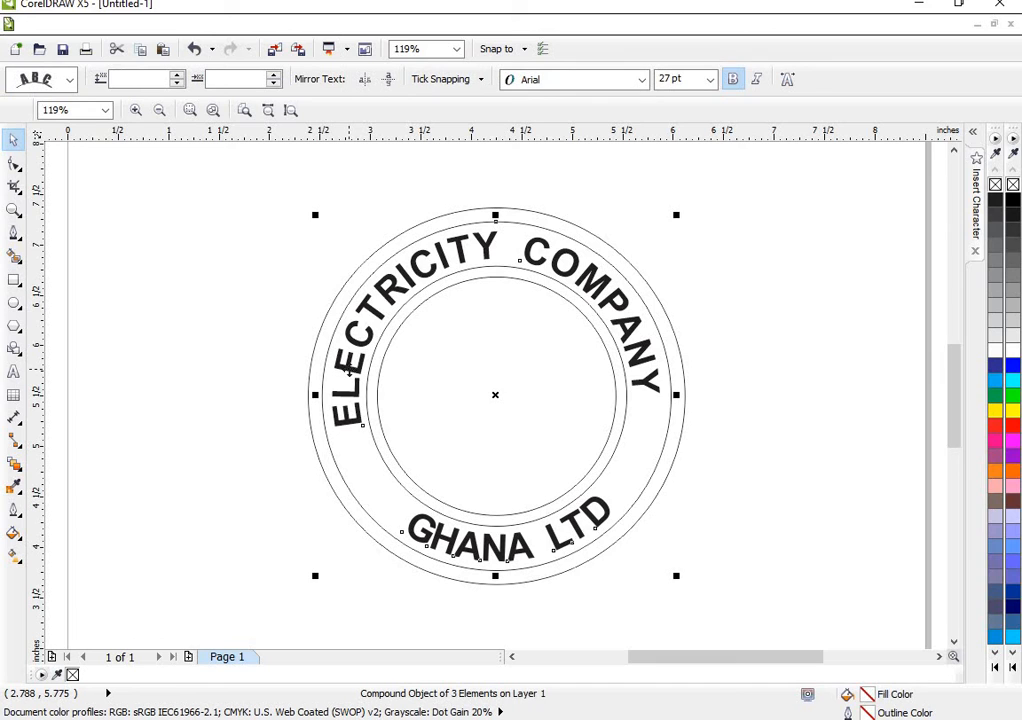
pyautogui.moveTo(349, 373); pyautogui.dragTo(258, 324)
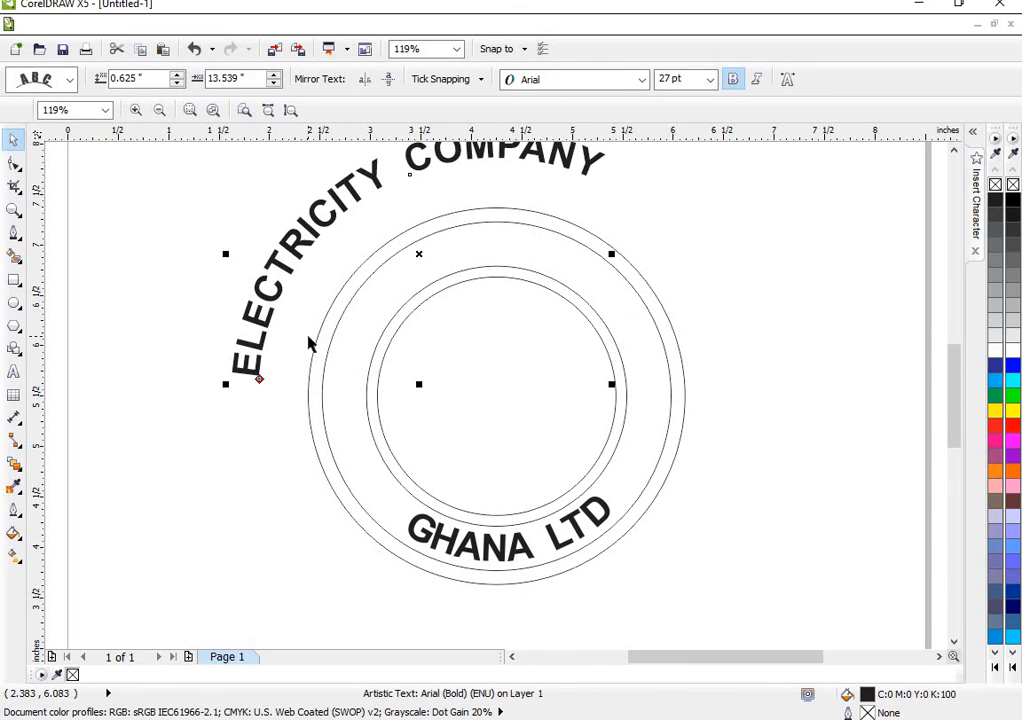
pyautogui.hotkey('ctrl', 'z')
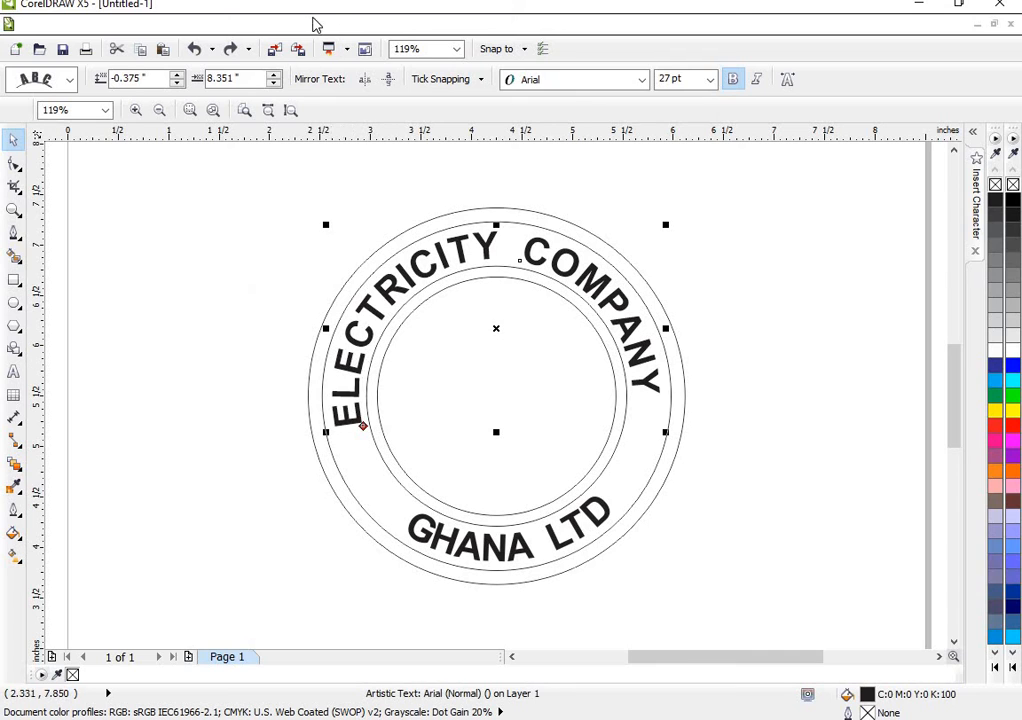
pyautogui.click(268, 27)
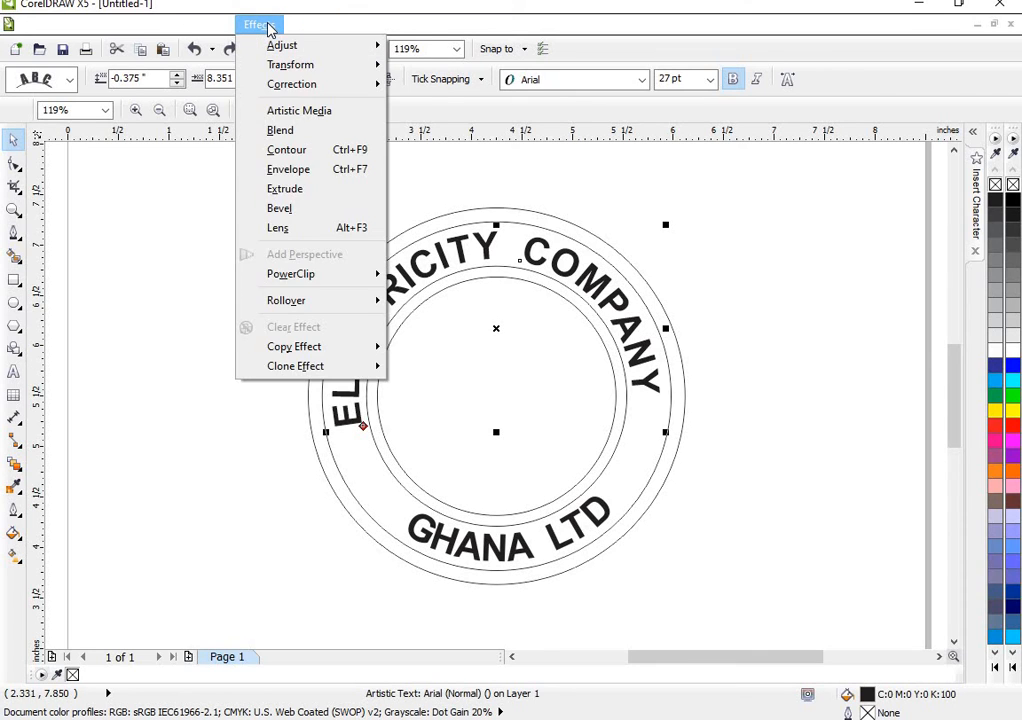
pyautogui.moveTo(228, 29)
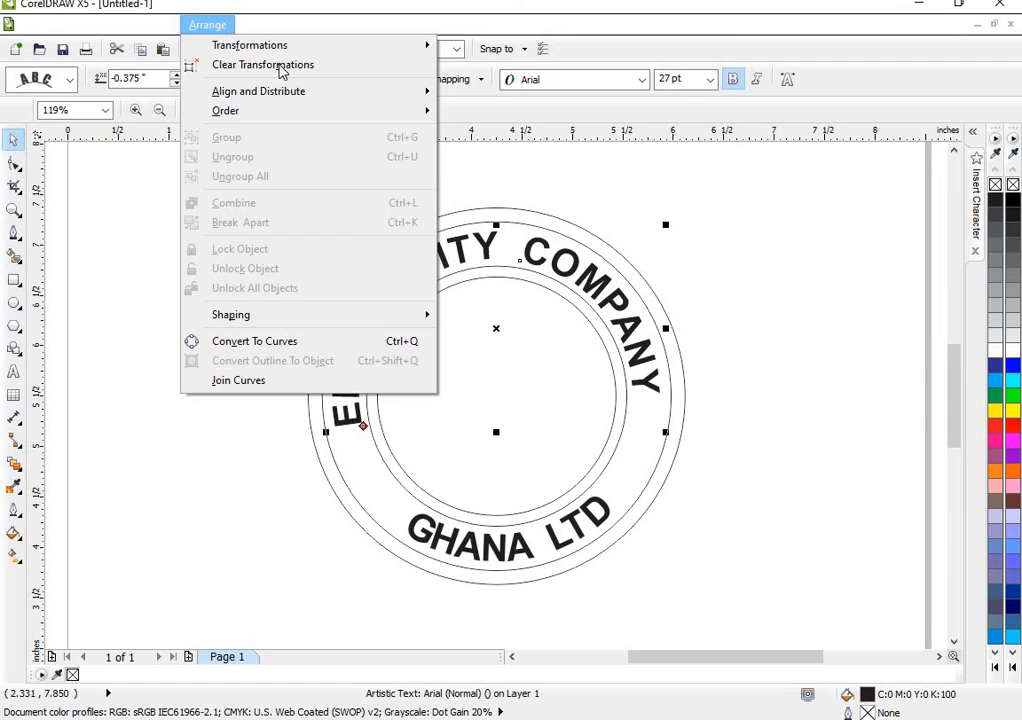
pyautogui.moveTo(259, 26)
pyautogui.click(357, 420)
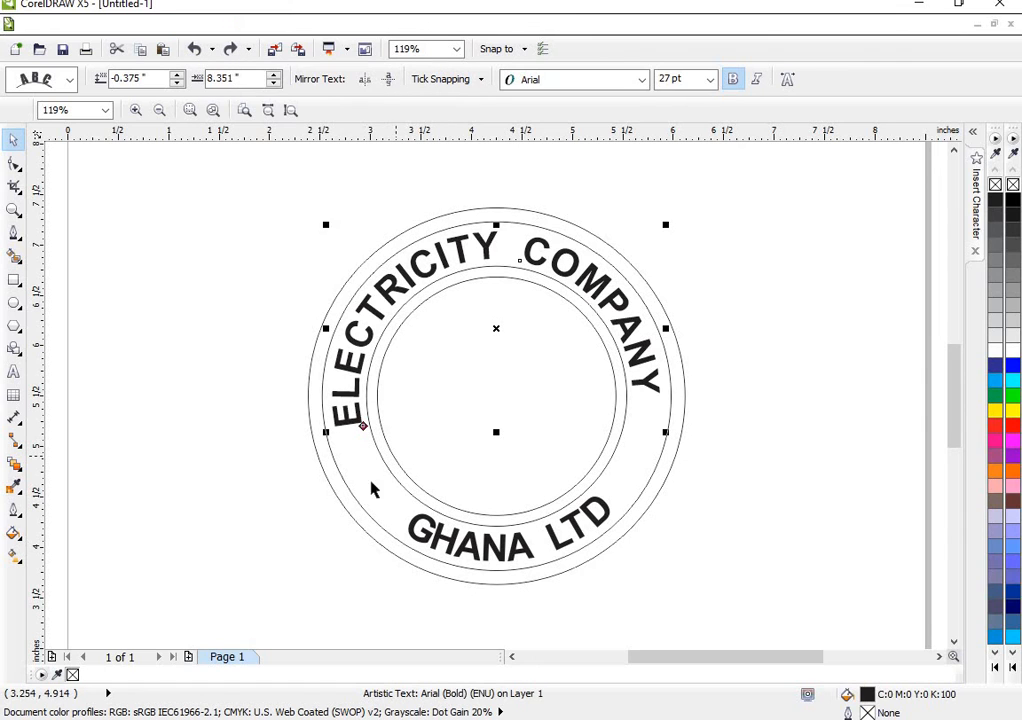
pyautogui.click(315, 506)
# - Break the compound object of both curved texts and their control circle apart, and select ELECTRICITY COMPANY on its own
pyautogui.click(352, 390)
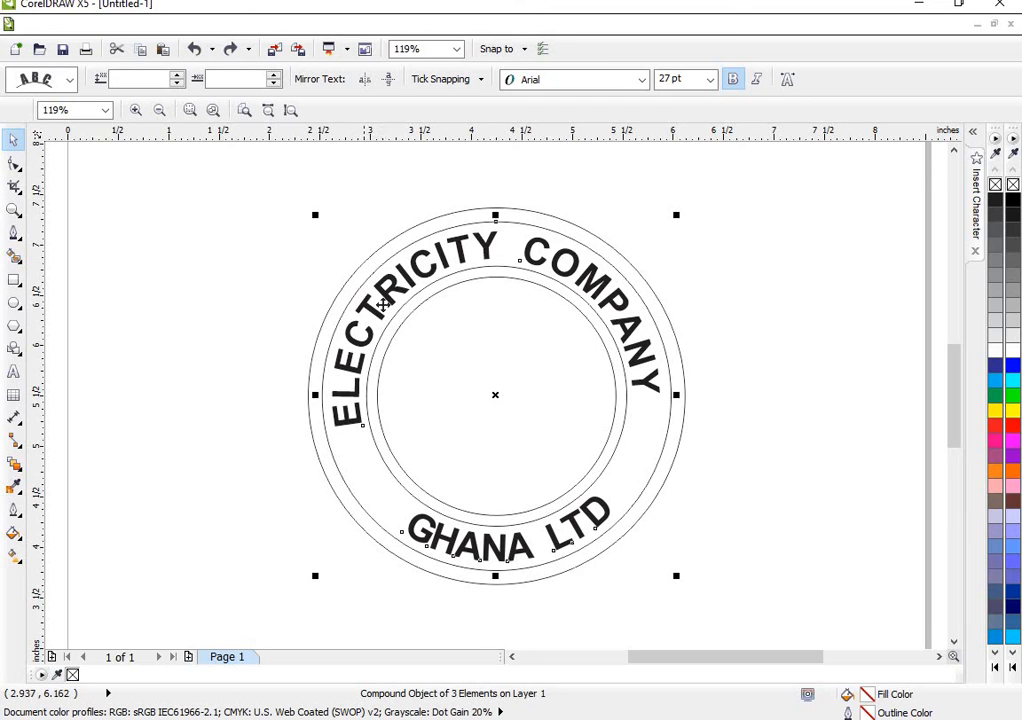
pyautogui.click(251, 26)
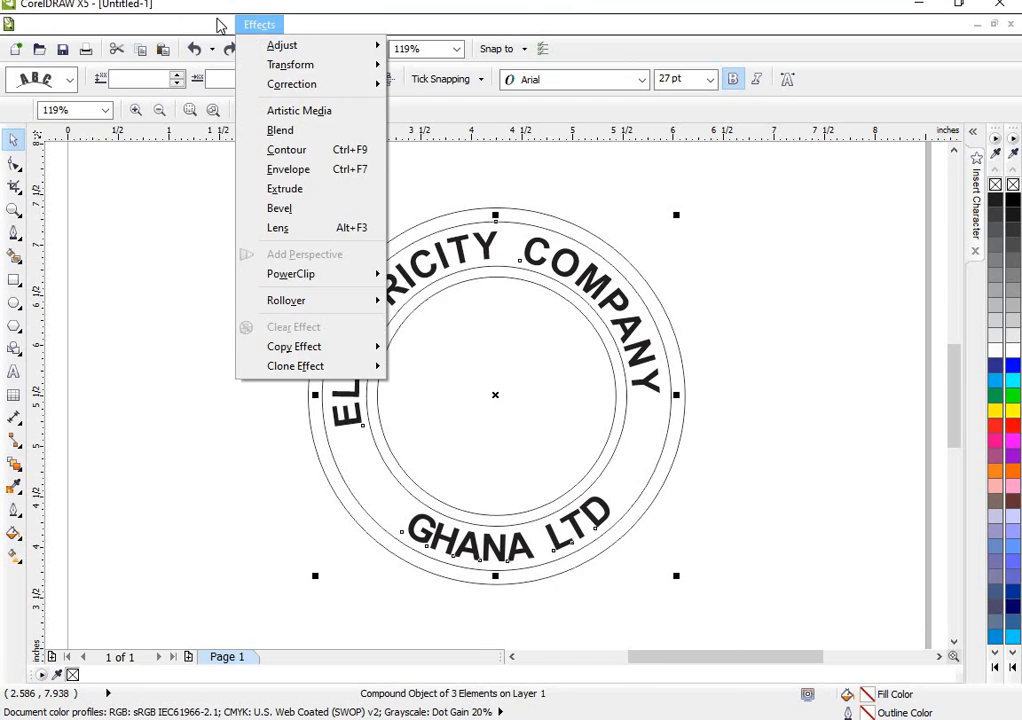
pyautogui.moveTo(201, 24)
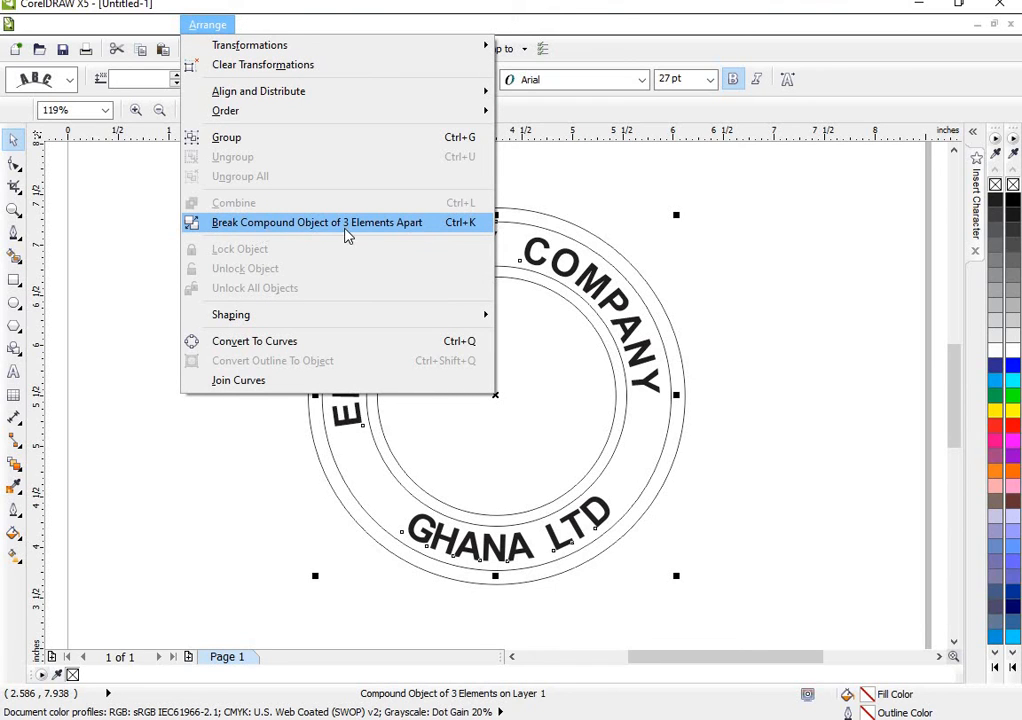
pyautogui.click(458, 226)
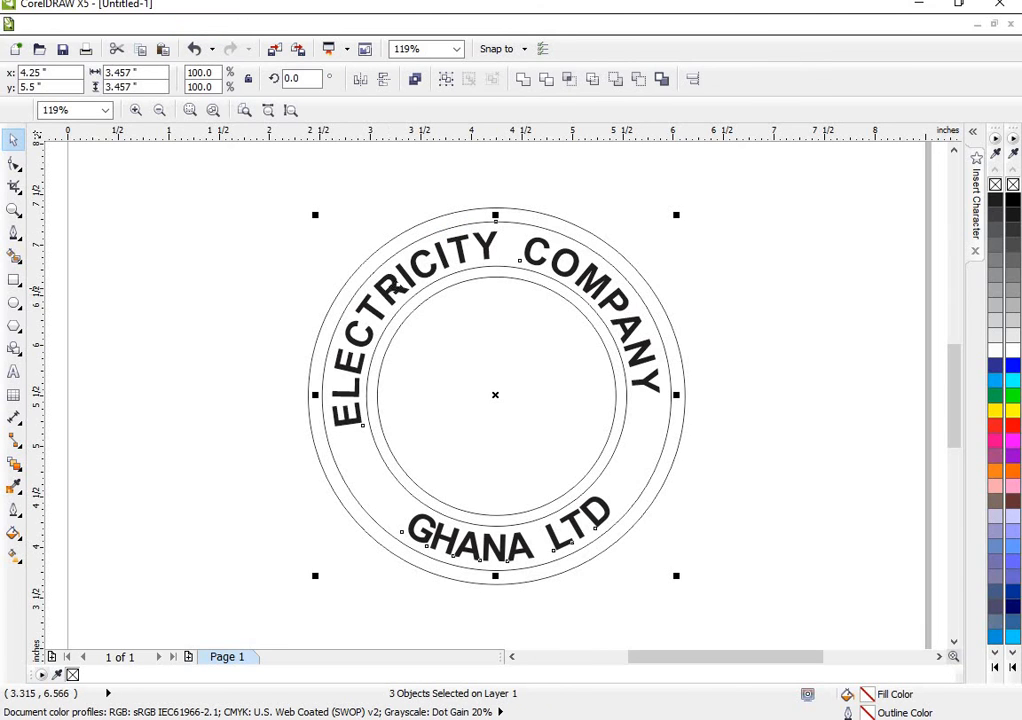
pyautogui.click(396, 315)
pyautogui.click(695, 333)
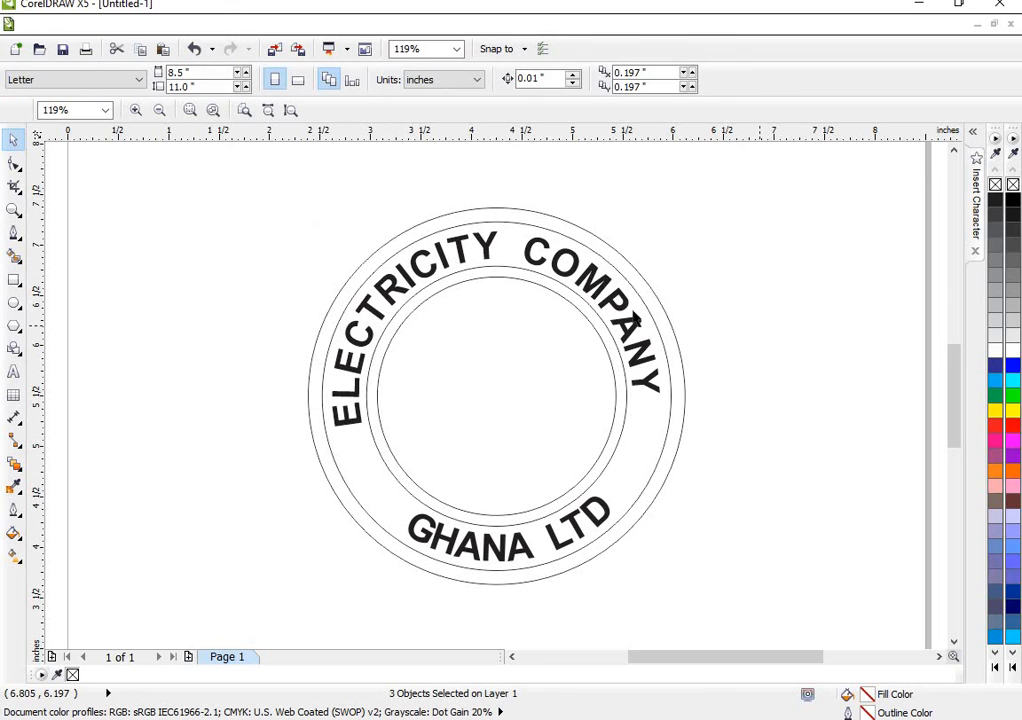
pyautogui.click(458, 258)
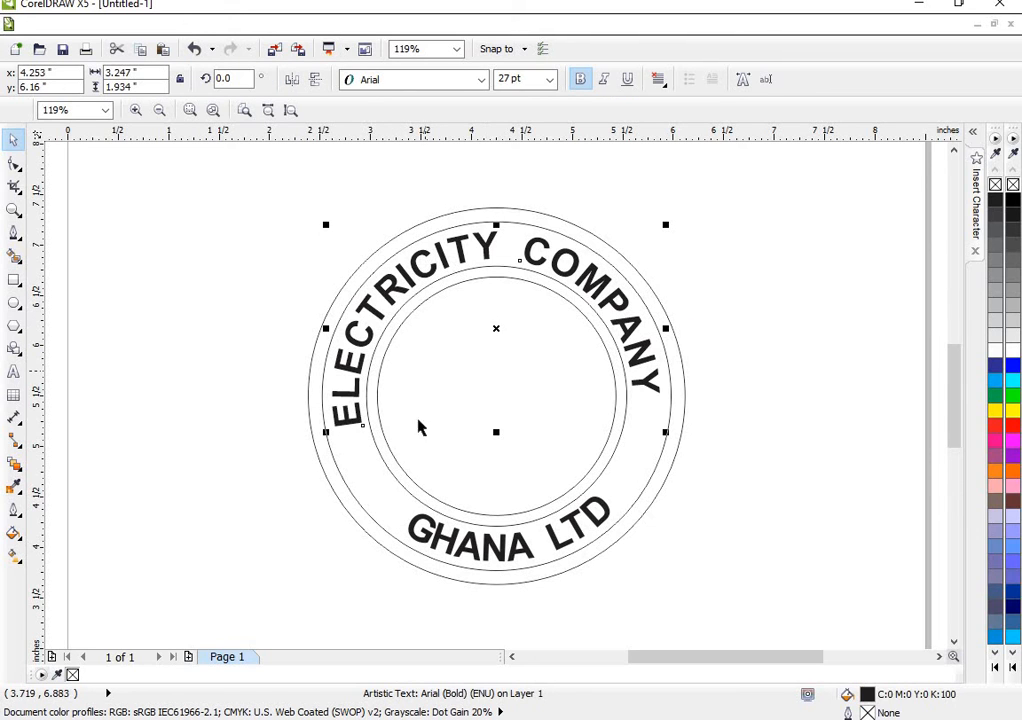
# - Fill the outermost circle with blue (#0000FF) and the second circle with yellow (#FFFF00)
pyautogui.click(325, 468)
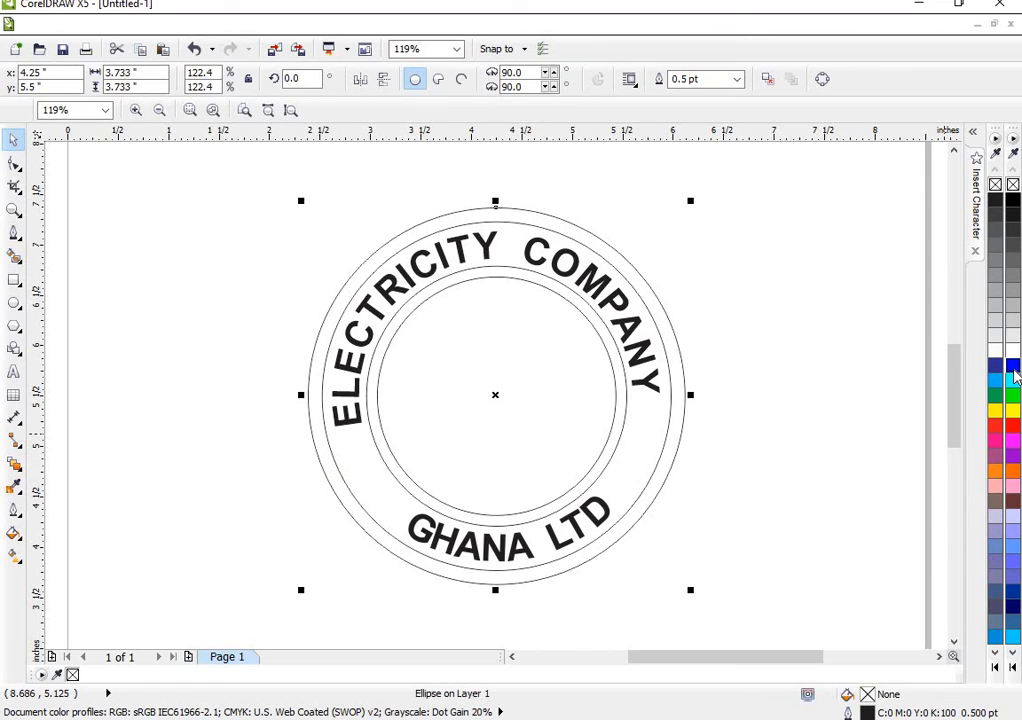
pyautogui.click(1013, 369)
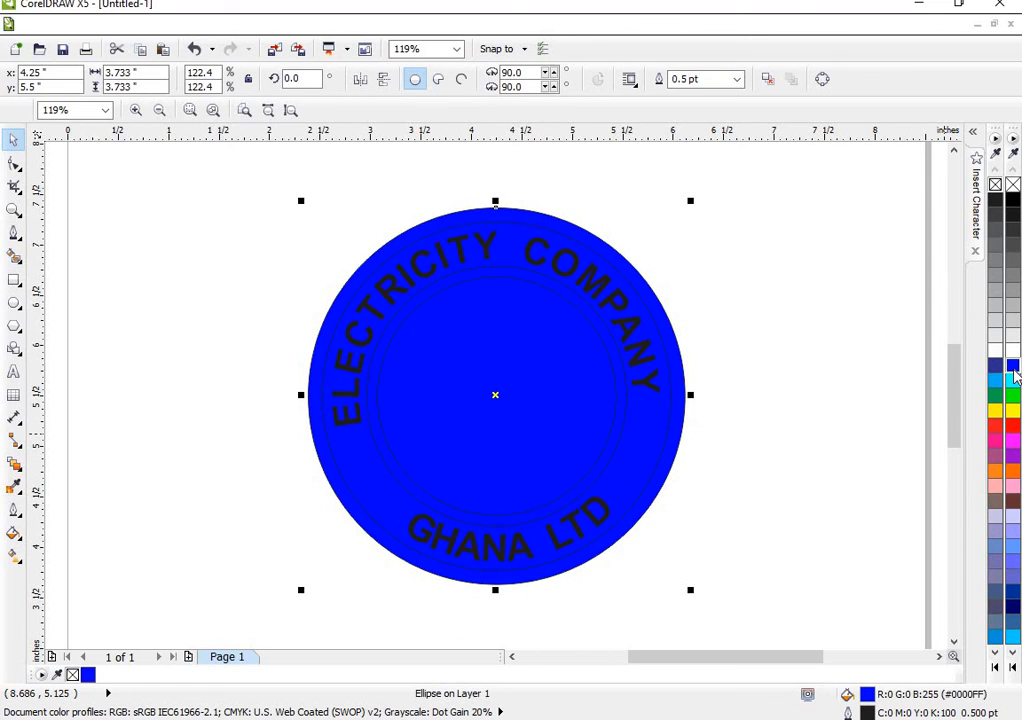
pyautogui.click(384, 486)
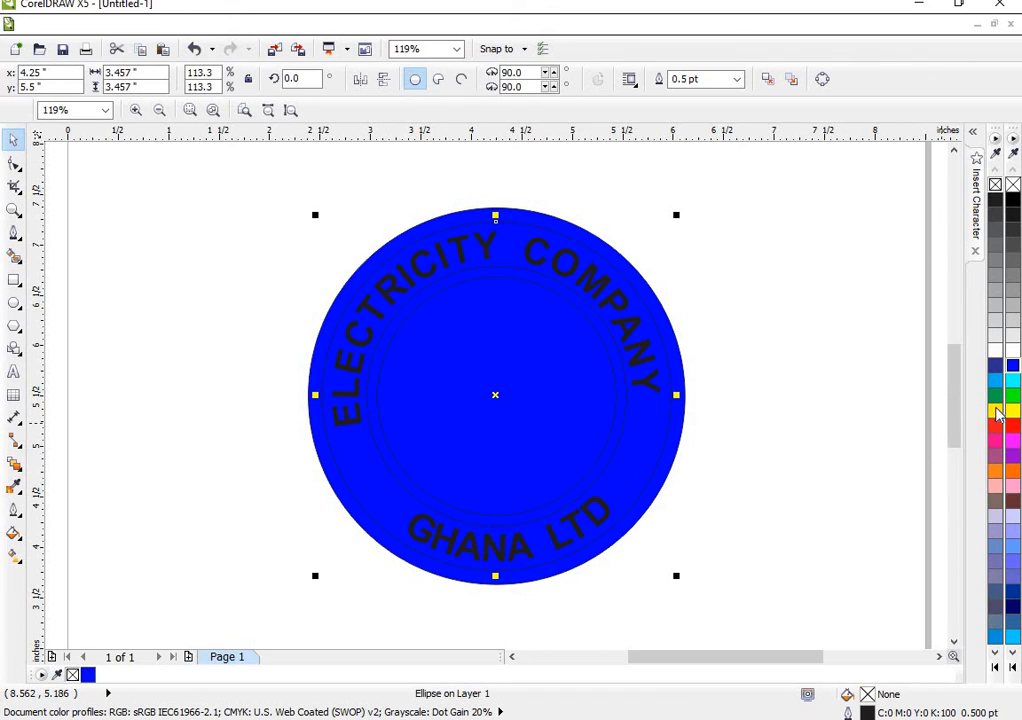
pyautogui.click(1013, 413)
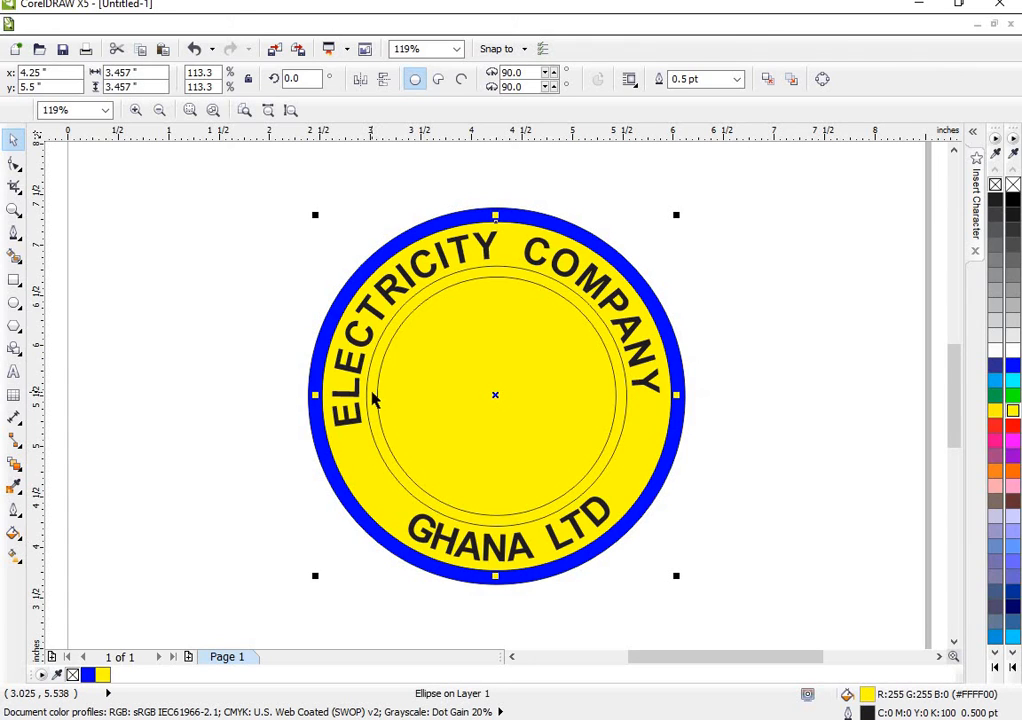
# - Fill the third circle, just inside the lettering, with a lighter blue shade (#4141FF)
pyautogui.click(372, 398)
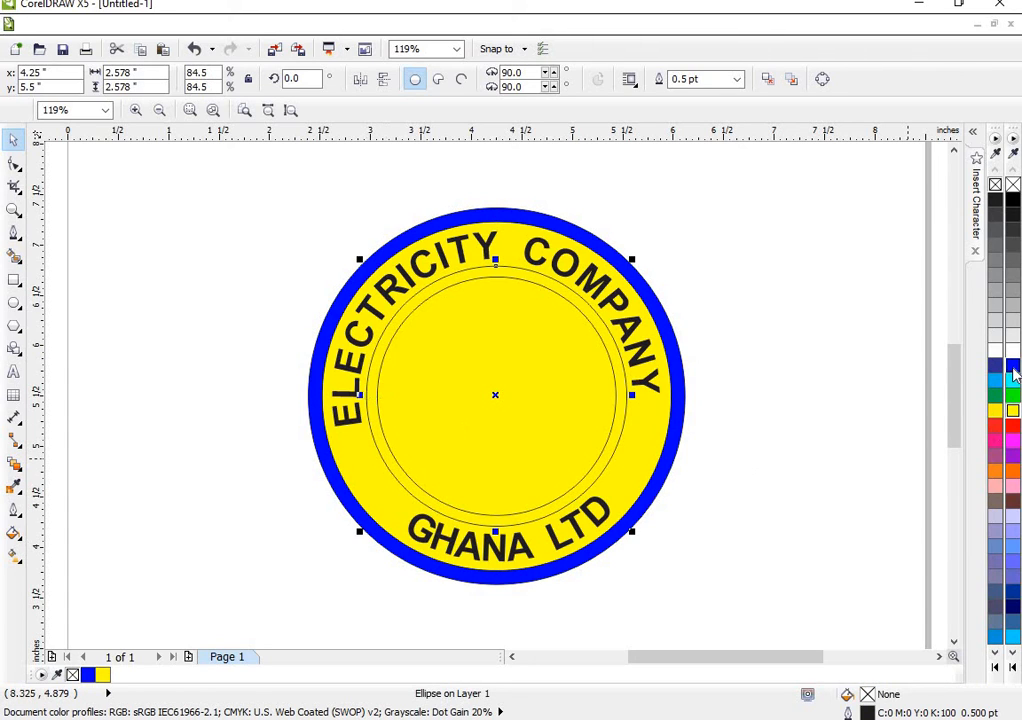
pyautogui.click(1013, 370)
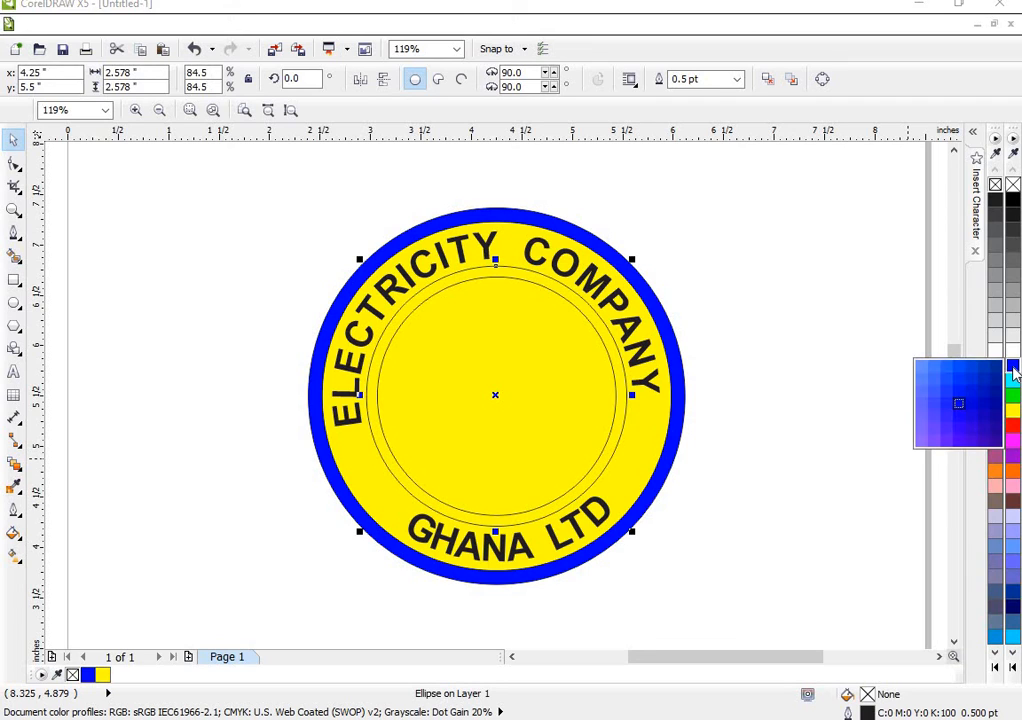
pyautogui.click(940, 408)
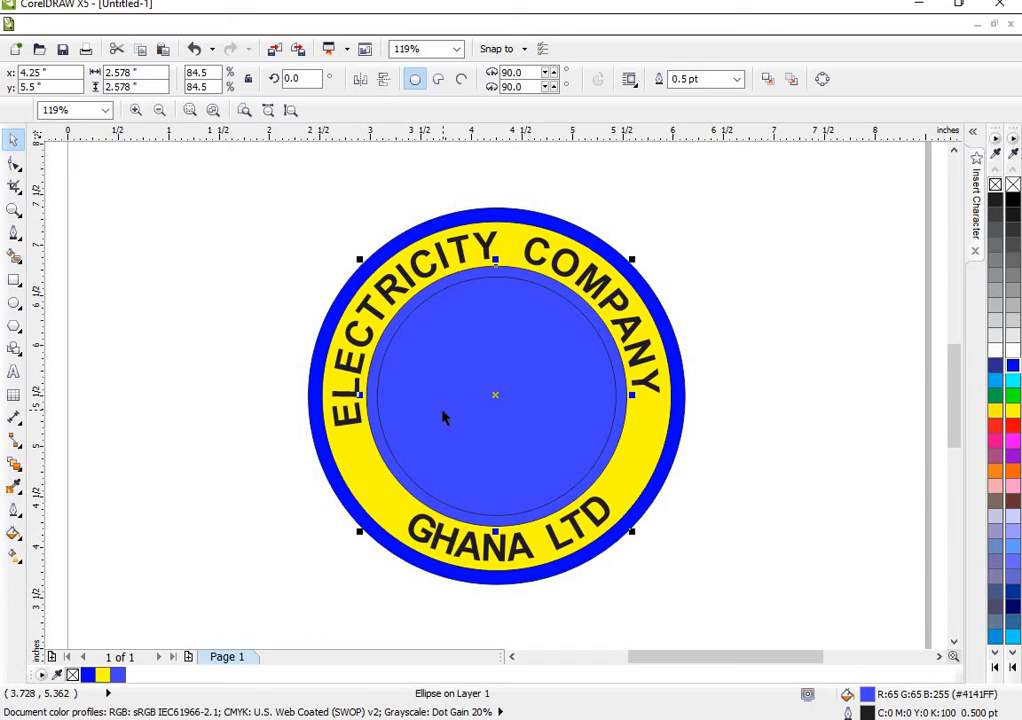
# - Fill the innermost circle with the same blue as the outermost circle (#0000FF) and deselect it
pyautogui.press('Tab')
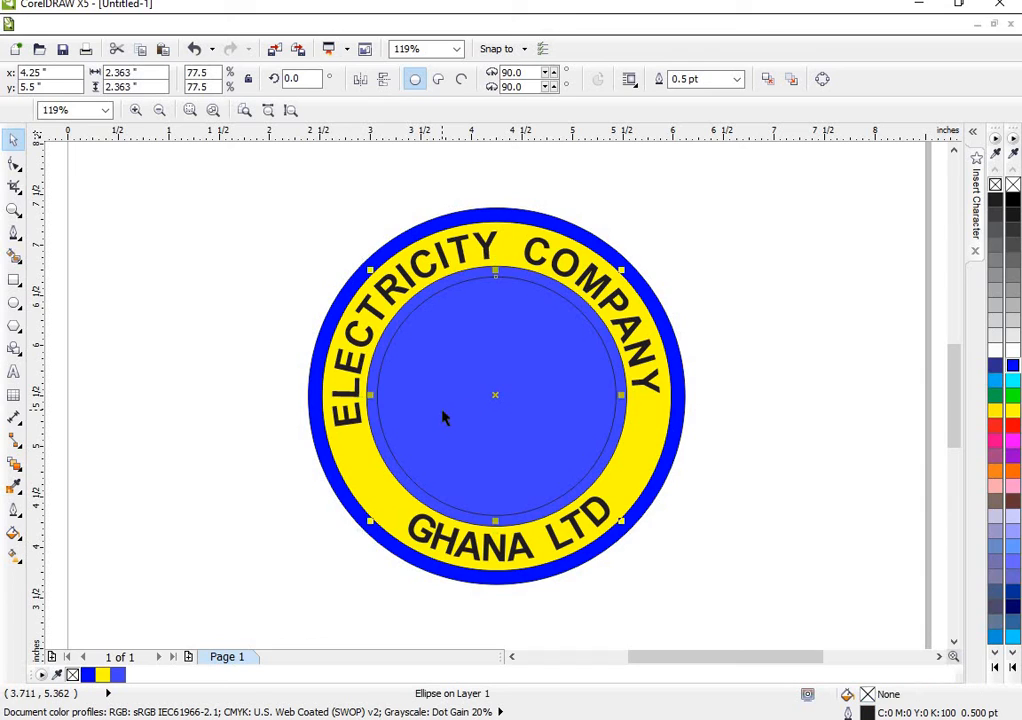
pyautogui.click(1014, 374)
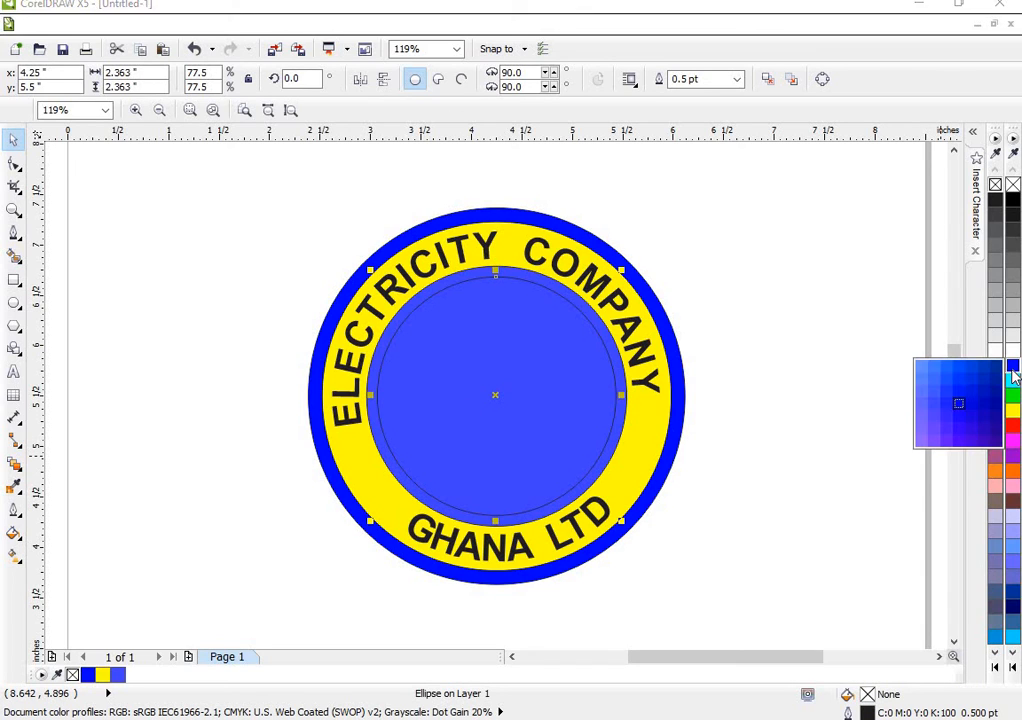
pyautogui.click(937, 386)
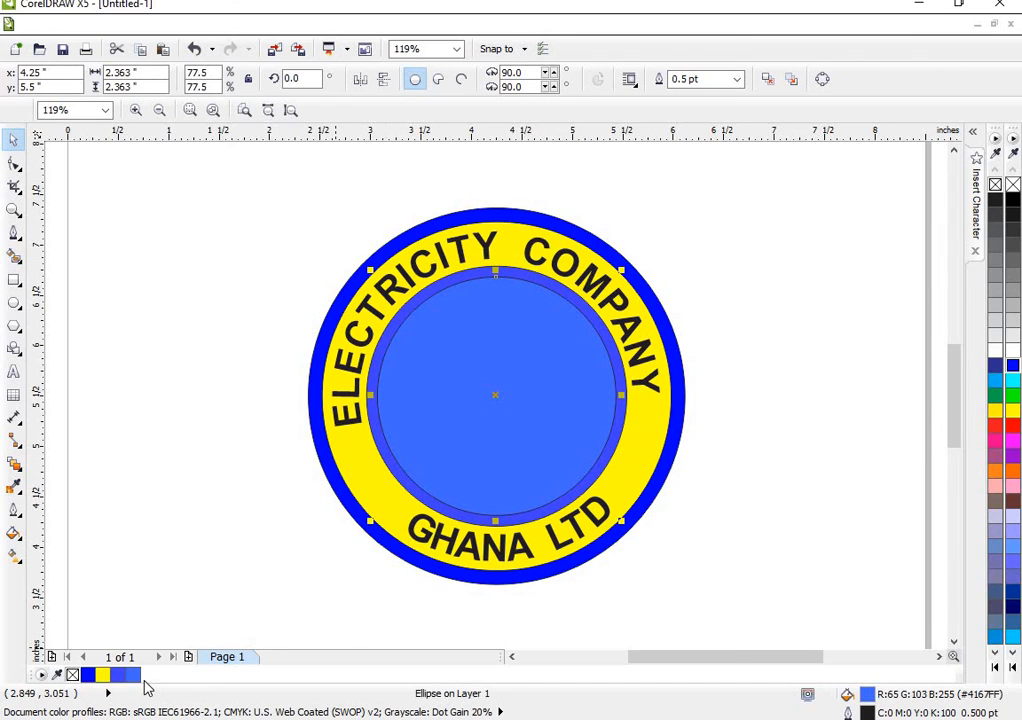
pyautogui.click(87, 675)
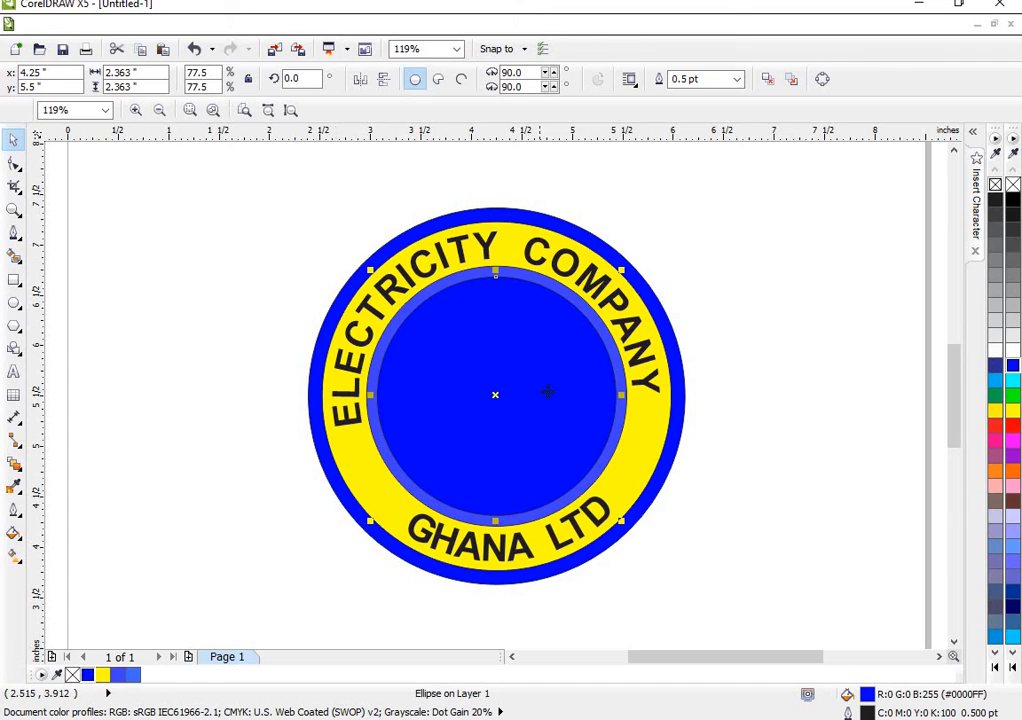
pyautogui.click(848, 473)
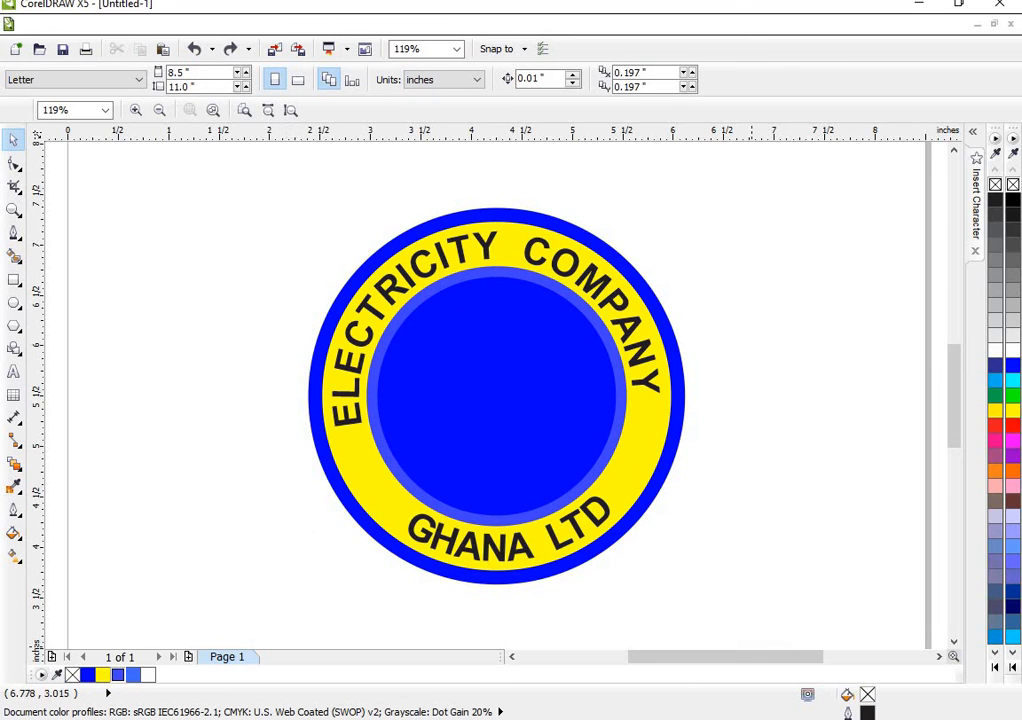
# - Switch to Photos and examine the curved lettering on the reference logos in download.png, images.png and images (2).jfif
pyautogui.moveTo(712, 719)
pyautogui.click(568, 675)
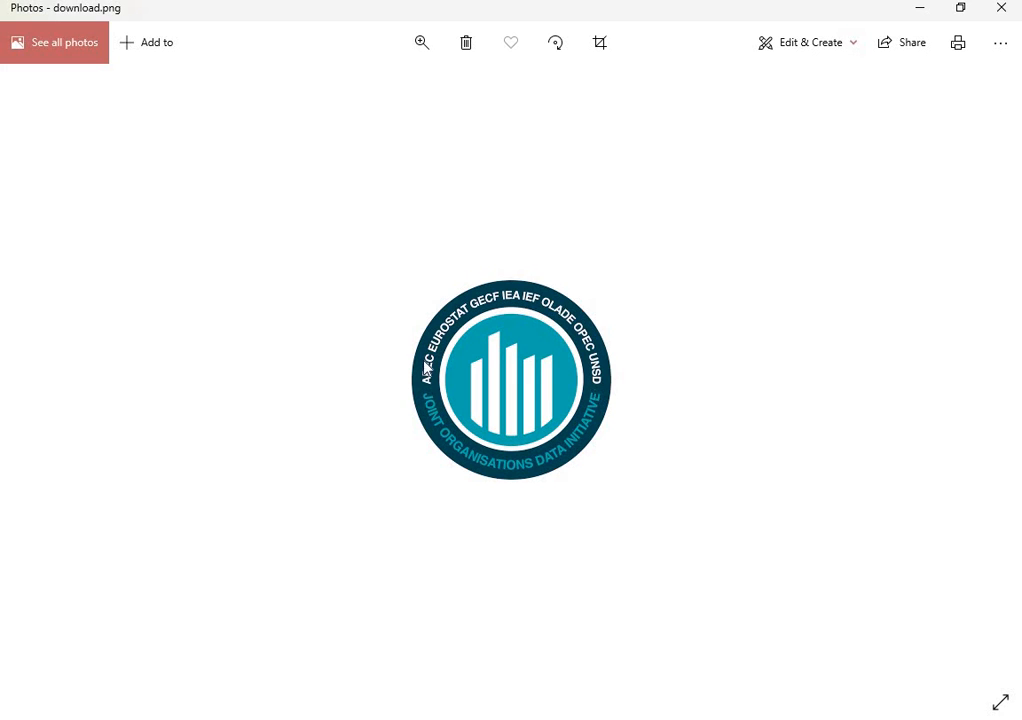
pyautogui.moveTo(723, 682)
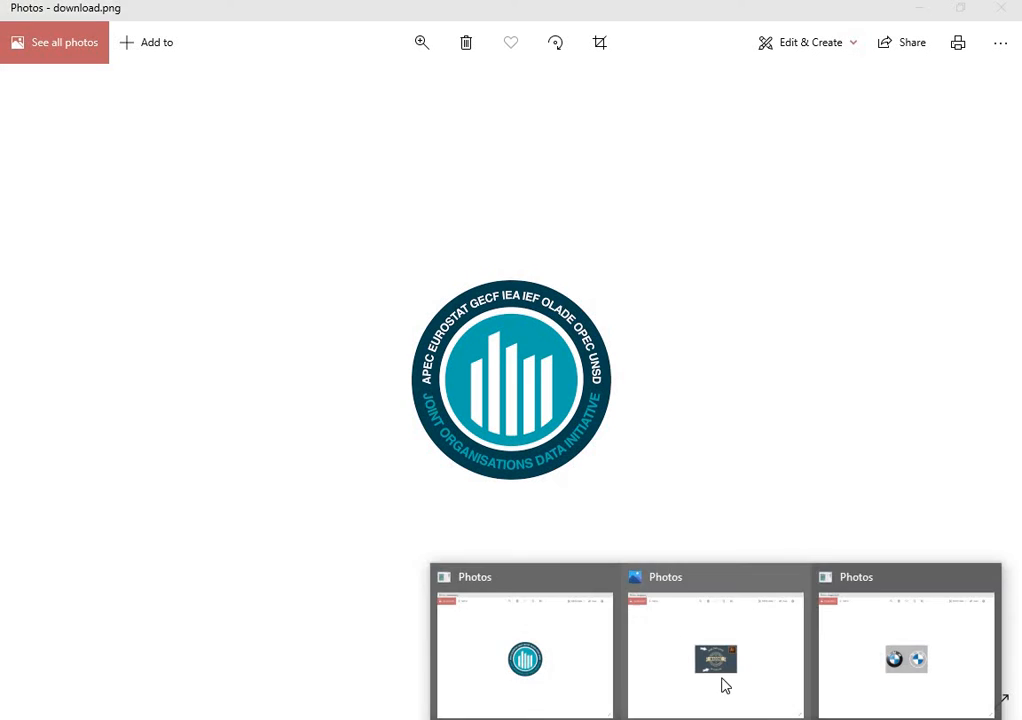
pyautogui.click(750, 668)
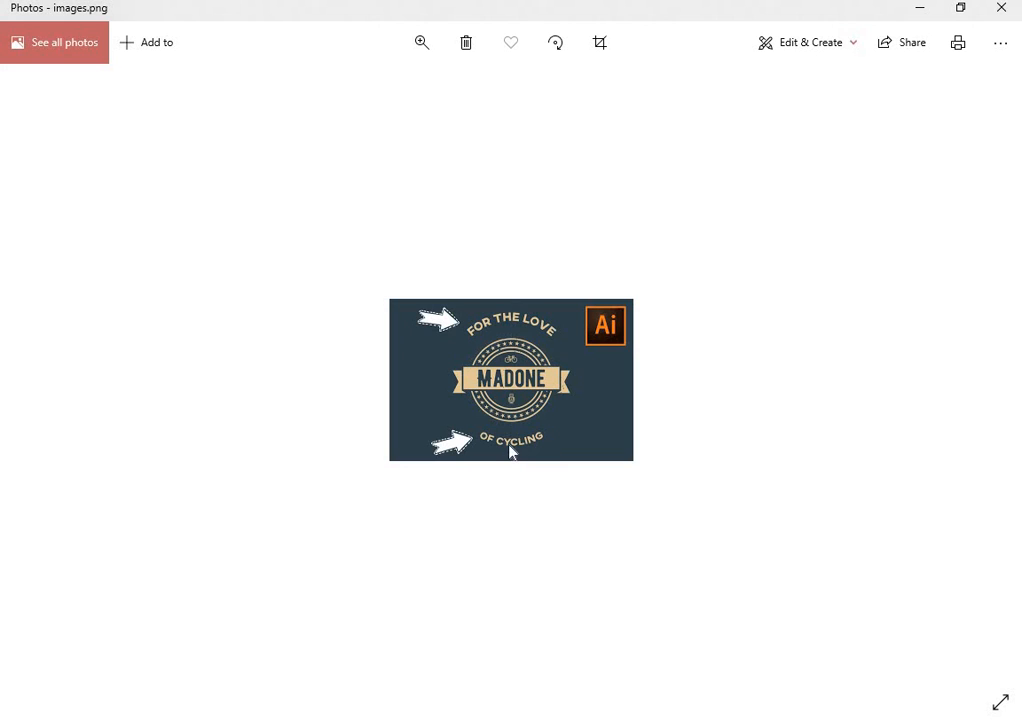
pyautogui.moveTo(789, 711)
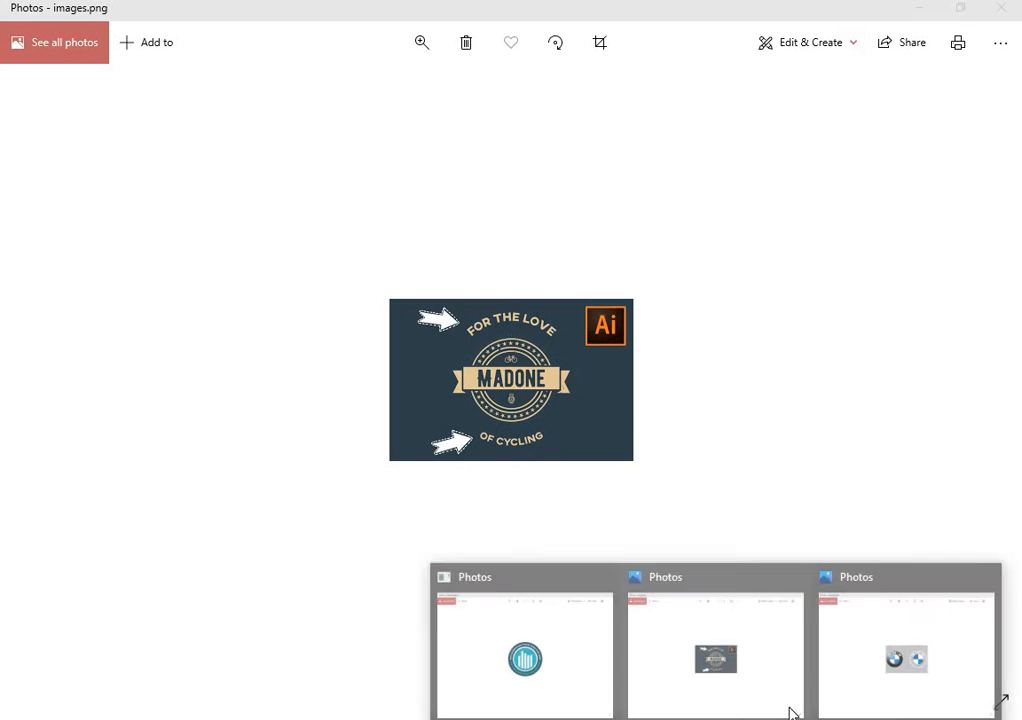
pyautogui.click(889, 677)
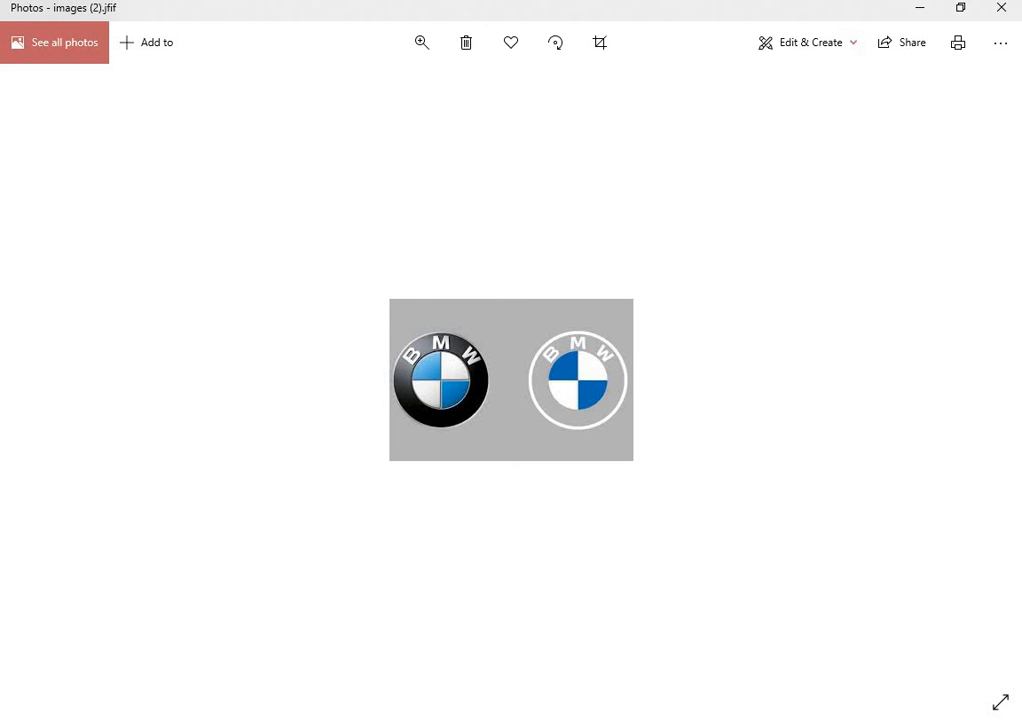
pyautogui.click(525, 650)
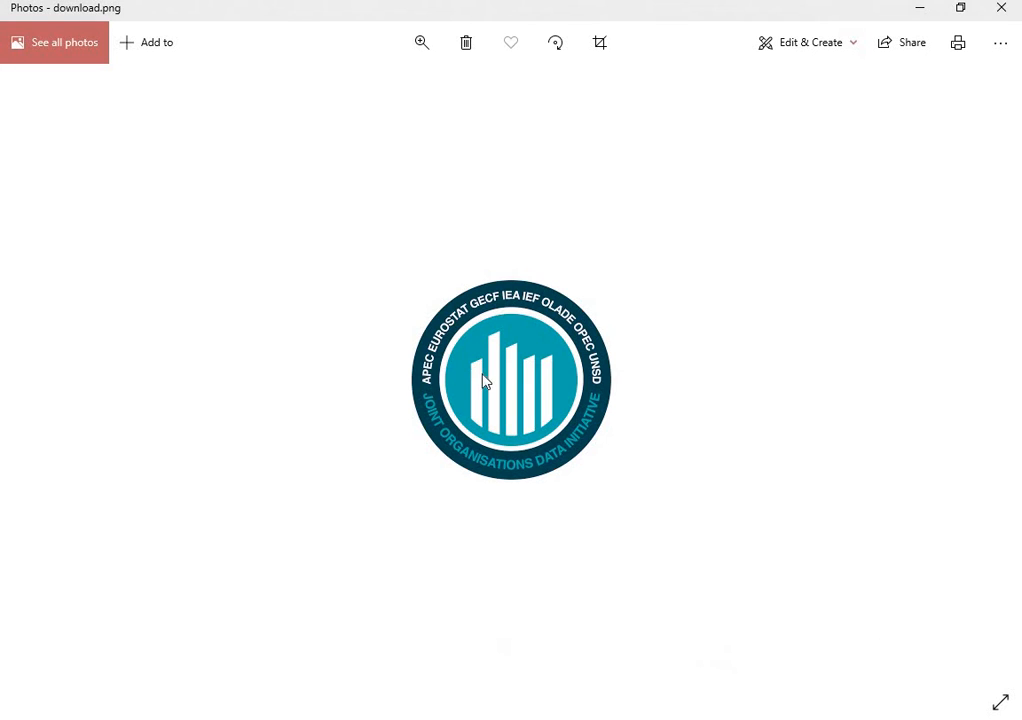